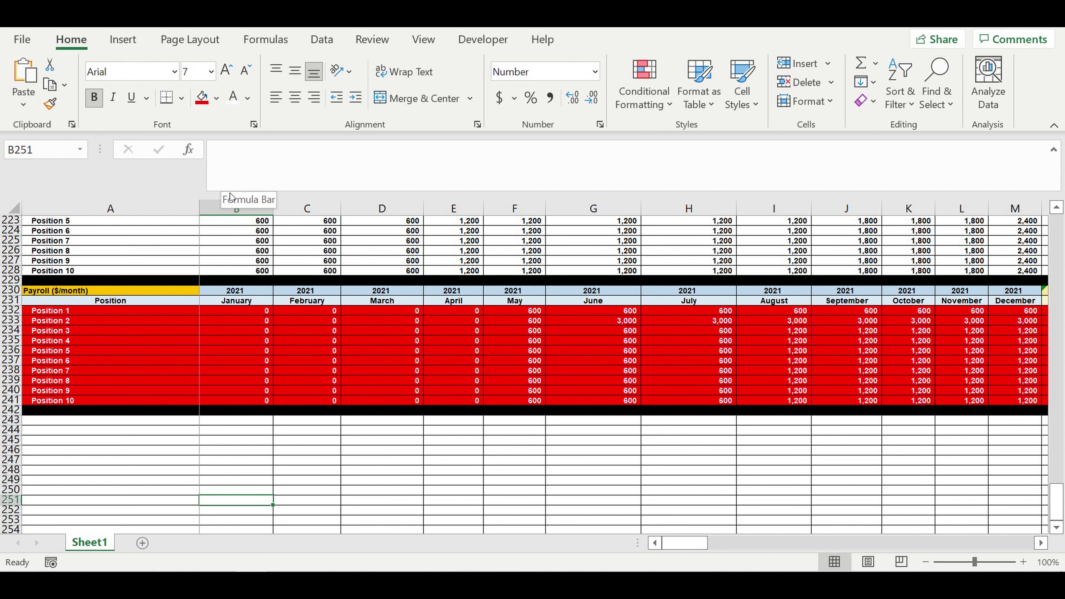
Step: Label A243 'Fixed costs' and paste the payroll year and month header rows into B243
{"action": "left_click", "coordinate": [88, 421]}
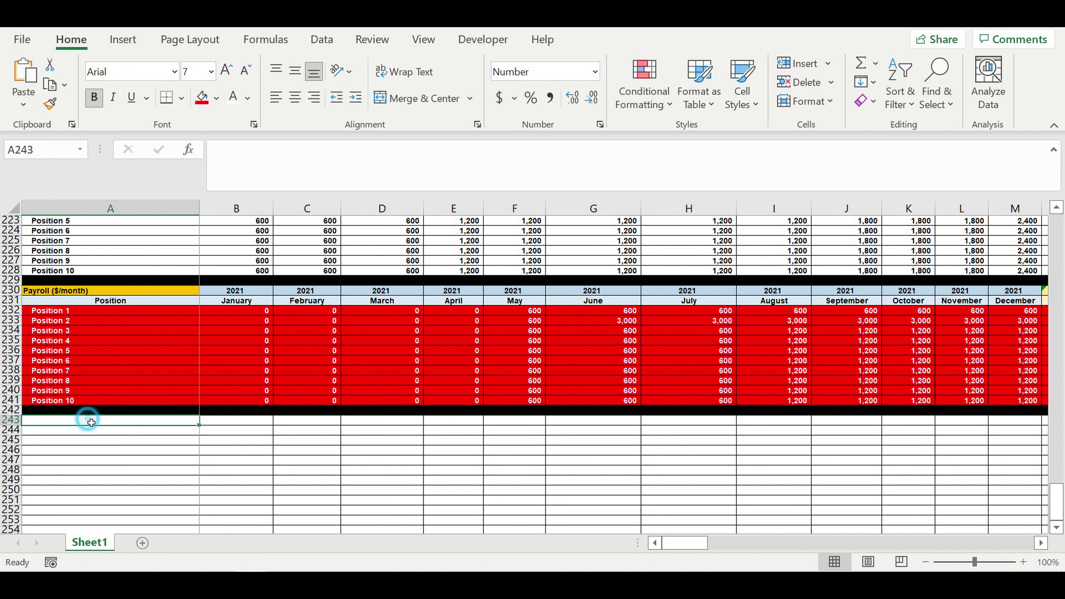
{"action": "type", "text": "Fi"}
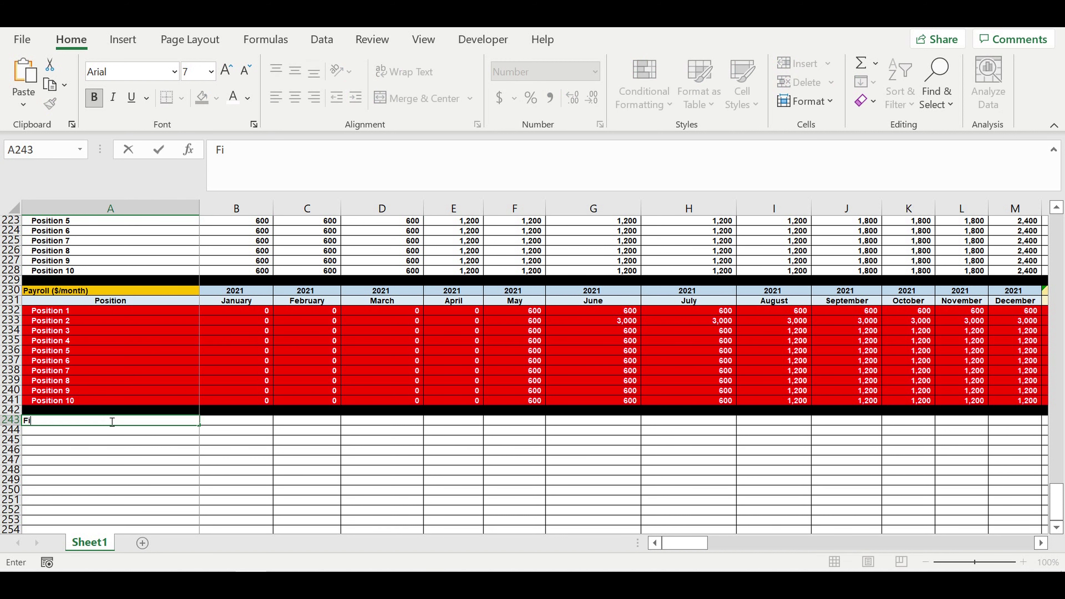
{"action": "type", "text": "xed costs"}
{"action": "left_click", "coordinate": [158, 481]}
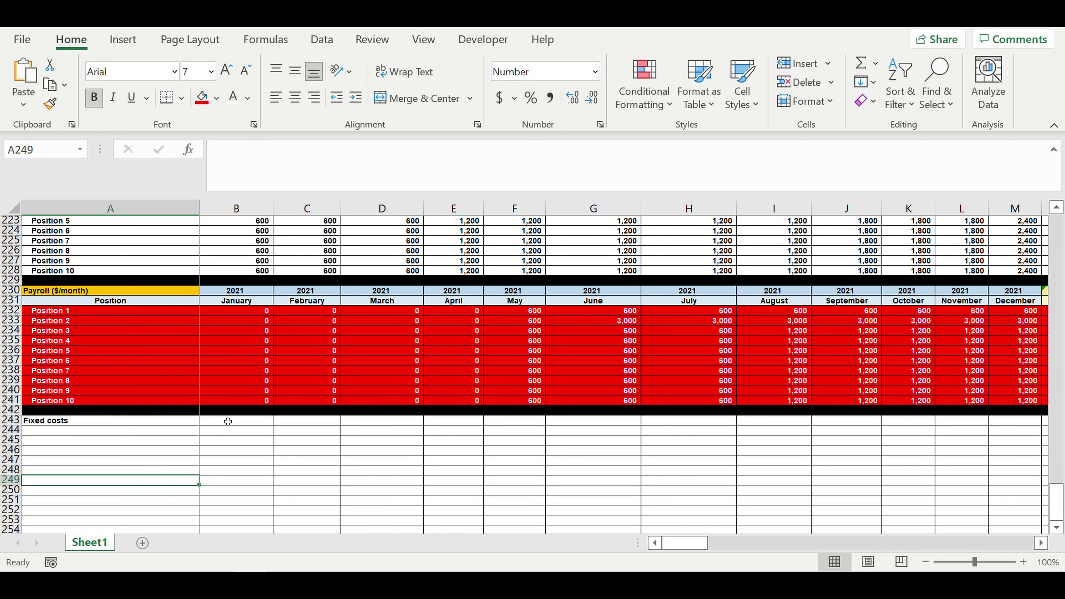
{"action": "left_click", "coordinate": [180, 442]}
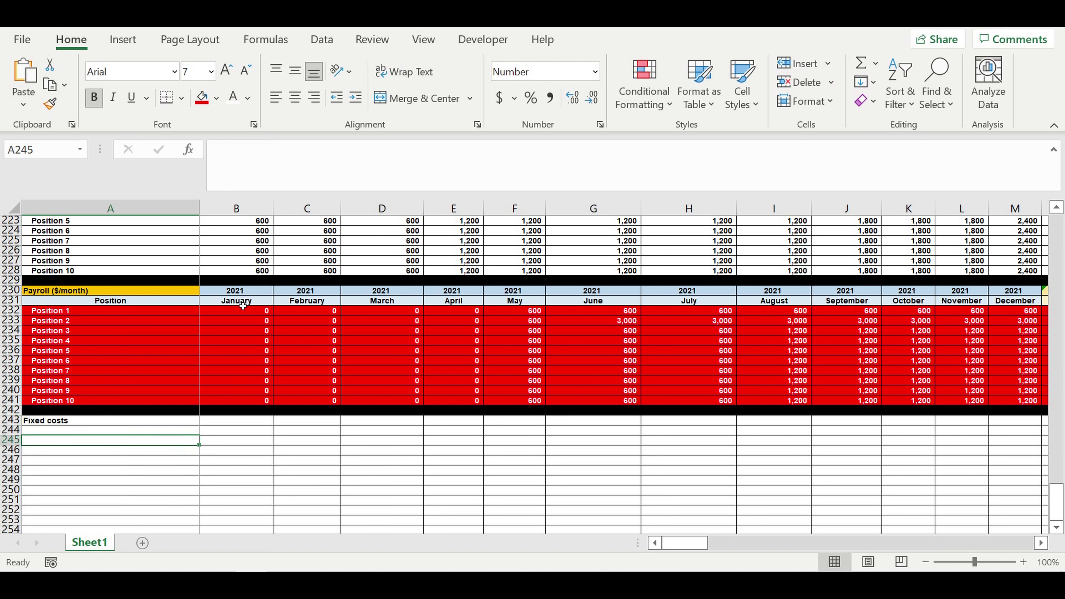
{"action": "left_click_drag", "start_coordinate": [239, 301], "coordinate": [1011, 292]}
{"action": "key", "text": "ctrl+c"}
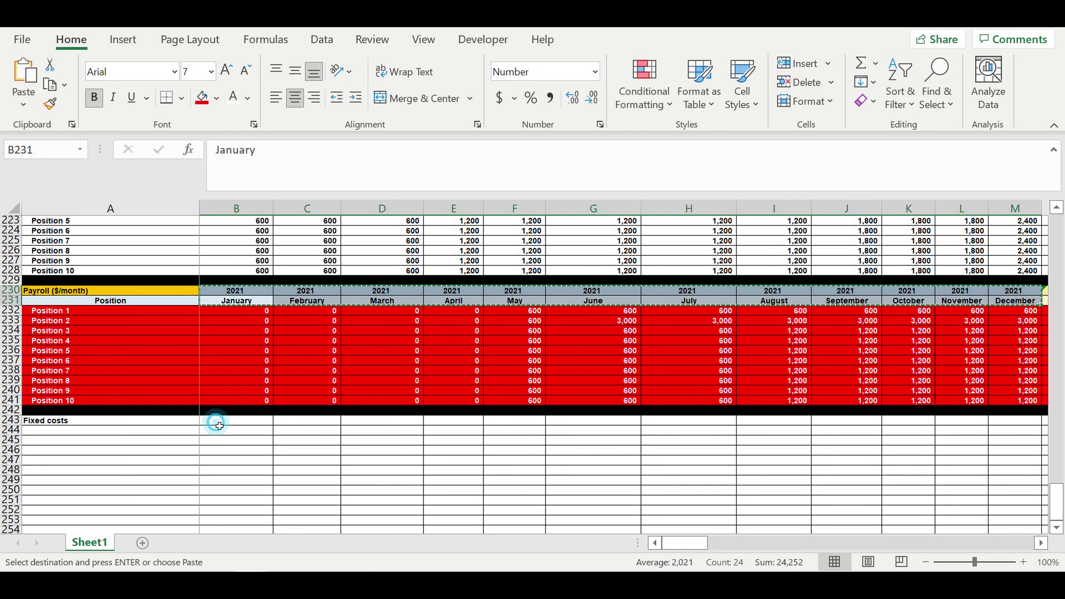
{"action": "left_click", "coordinate": [217, 422]}
{"action": "key", "text": "ctrl+v"}
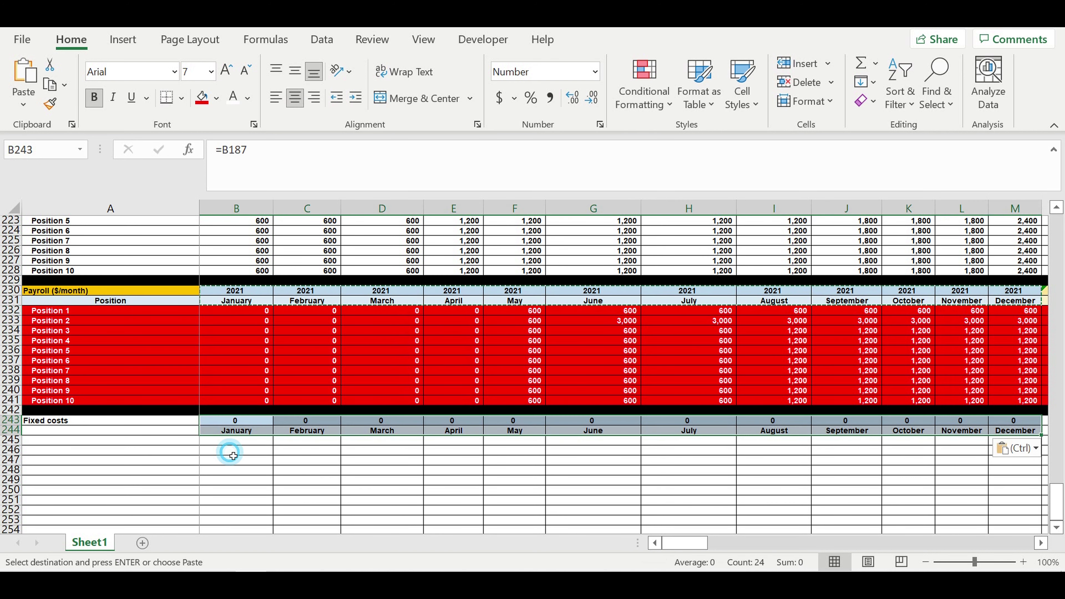
Step: Merge and centre B243:M243 into one heading reading 'Typical year'
{"action": "left_click", "coordinate": [229, 452]}
{"action": "left_click", "coordinate": [242, 423]}
{"action": "left_click_drag", "start_coordinate": [255, 423], "coordinate": [1015, 422]}
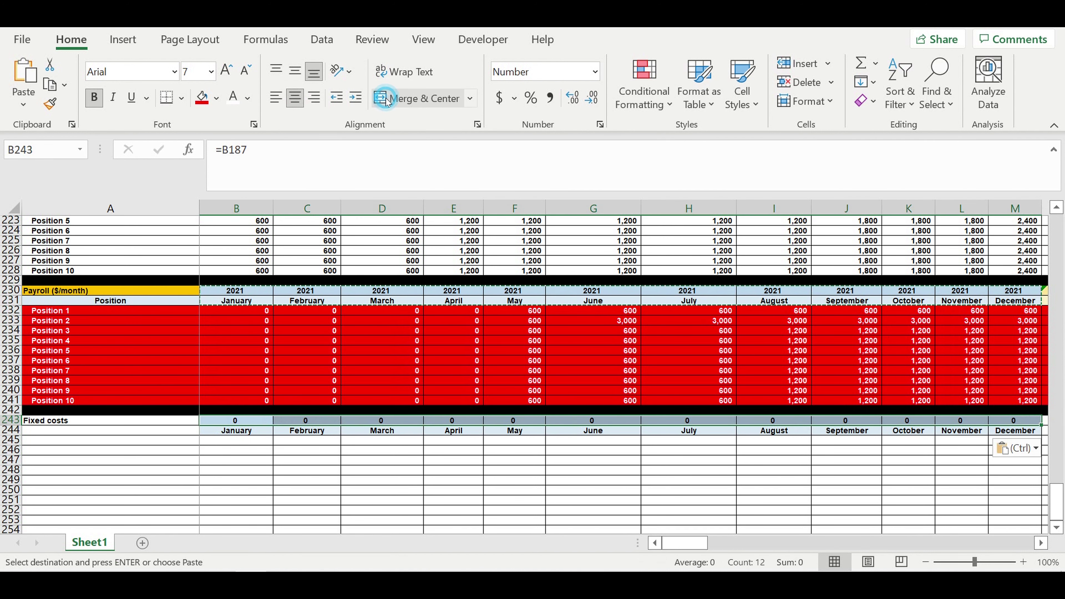
{"action": "left_click", "coordinate": [424, 98]}
{"action": "left_click", "coordinate": [507, 339]}
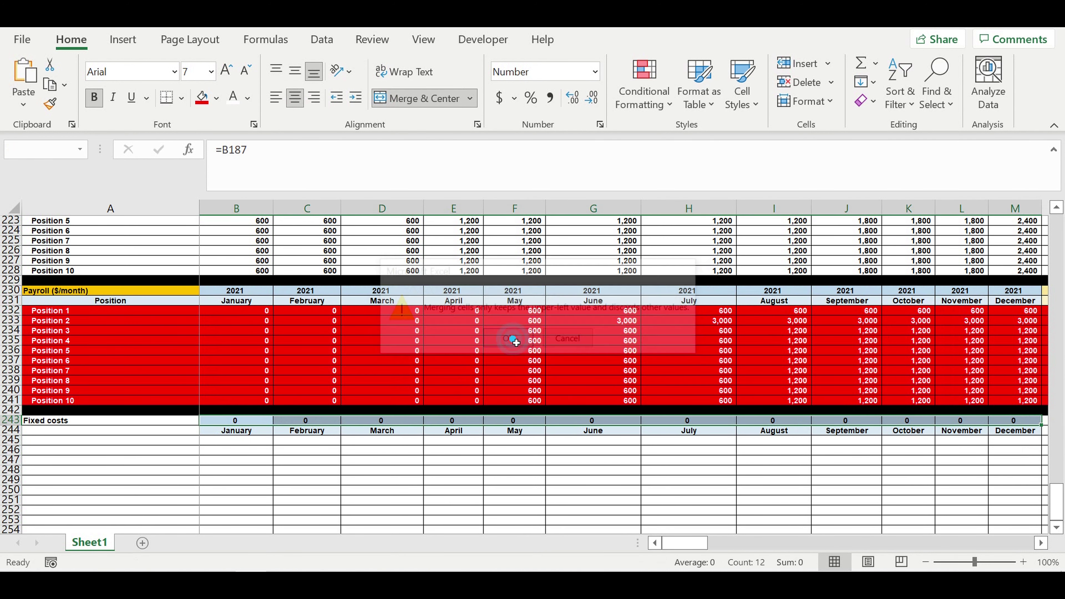
{"action": "type", "text": "Typ"}
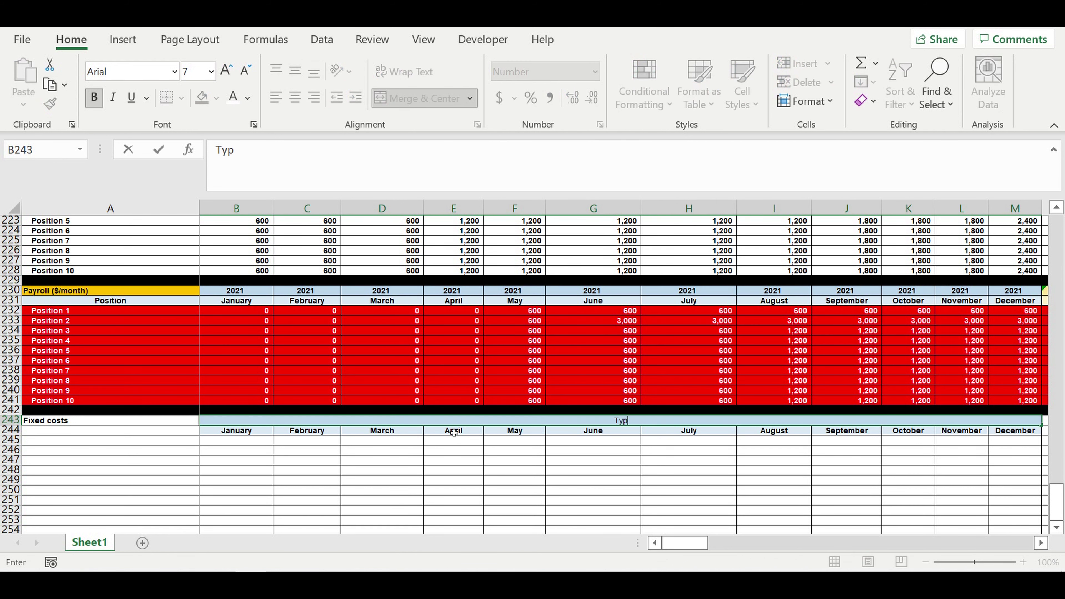
{"action": "type", "text": "ical year"}
{"action": "key", "text": "Return"}
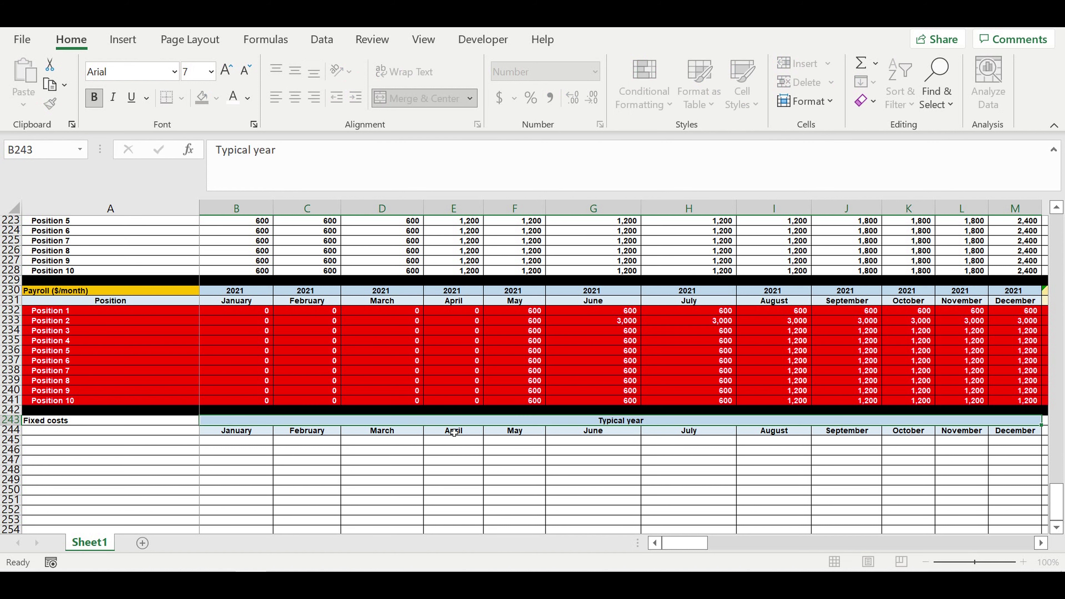
{"action": "left_click", "coordinate": [424, 425]}
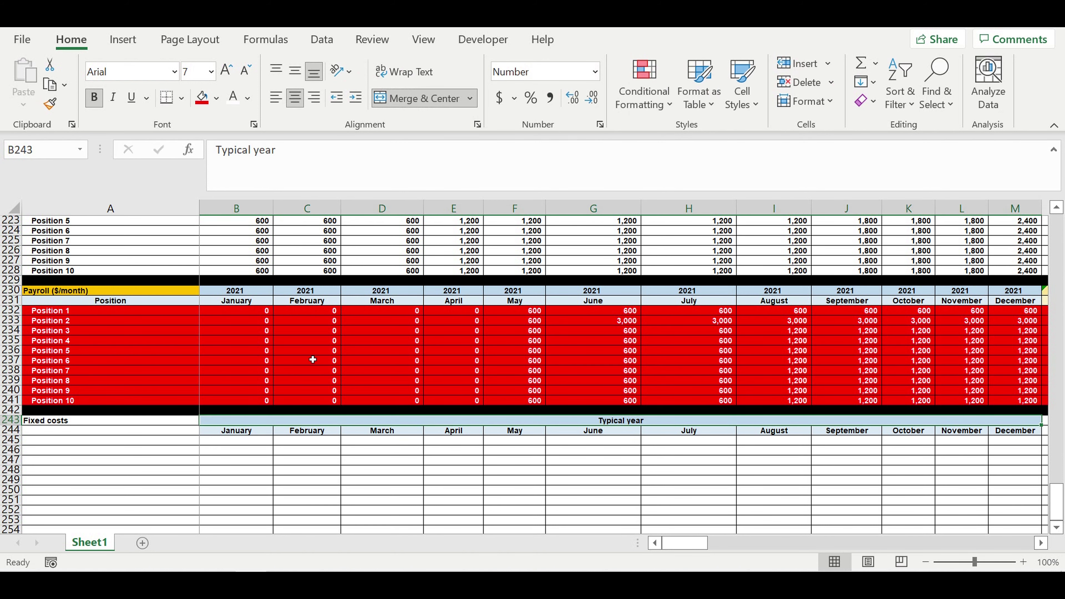
{"action": "scroll", "coordinate": [294, 370], "scroll_direction": "down", "scroll_amount": 3}
Step: Enter a centred 'Fixed cost item' header in A244 with a light blue fill
{"action": "left_click", "coordinate": [159, 346]}
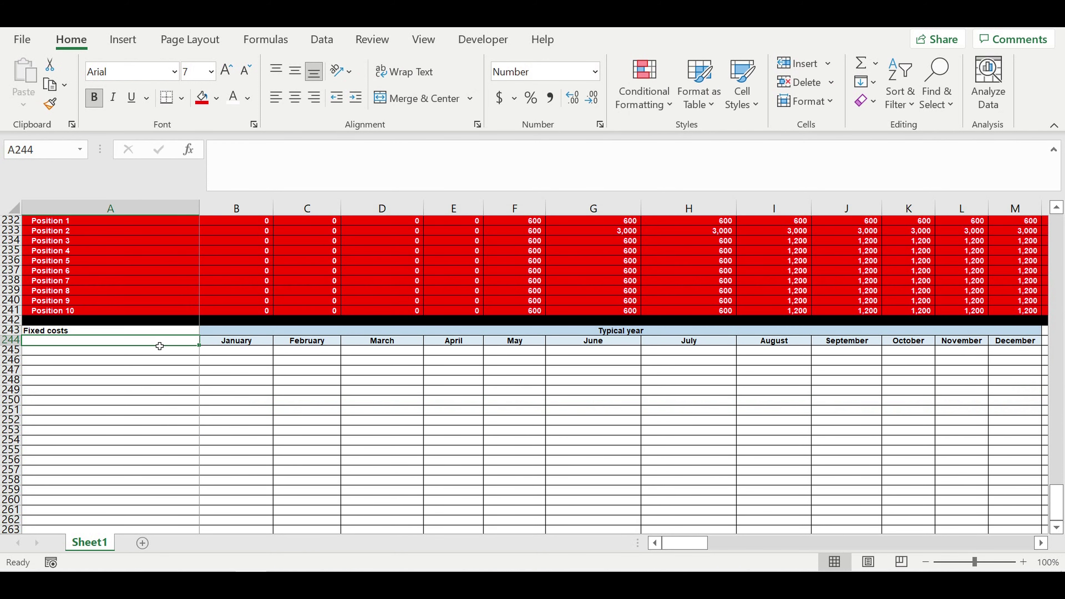
{"action": "type", "text": "Fixed costs"}
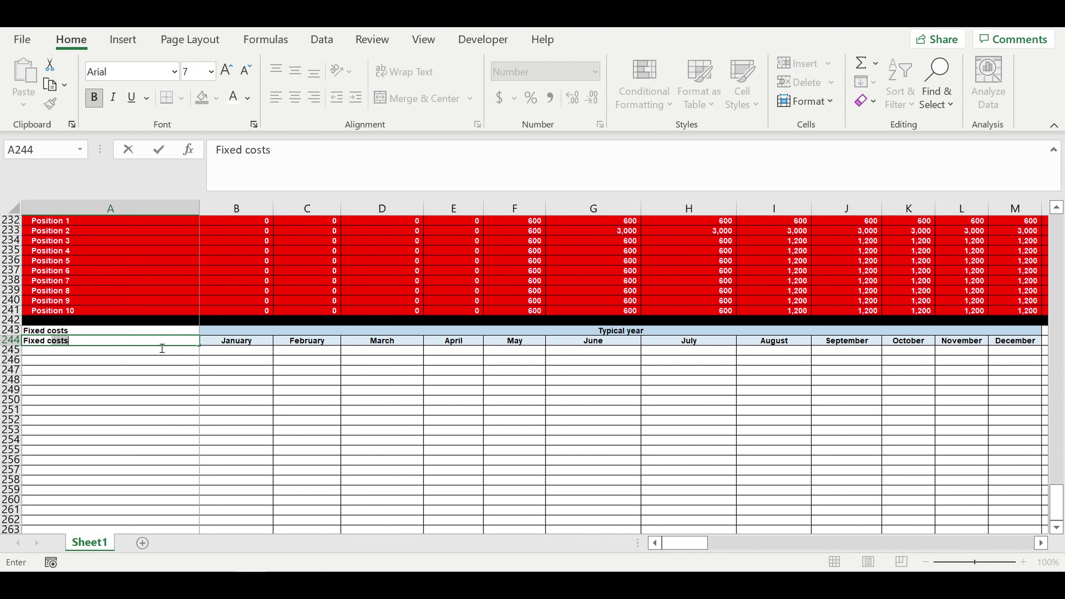
{"action": "key", "text": "BackSpace"}
{"action": "type", "text": "item"}
{"action": "left_click", "coordinate": [142, 363]}
{"action": "left_click", "coordinate": [143, 343]}
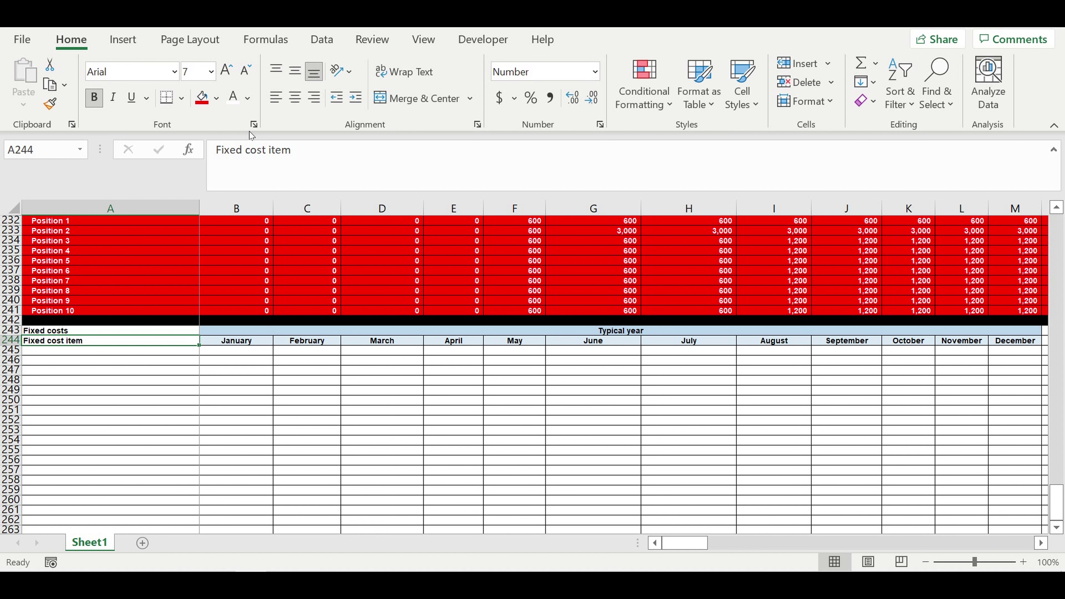
{"action": "left_click", "coordinate": [295, 97]}
{"action": "left_click", "coordinate": [216, 98]}
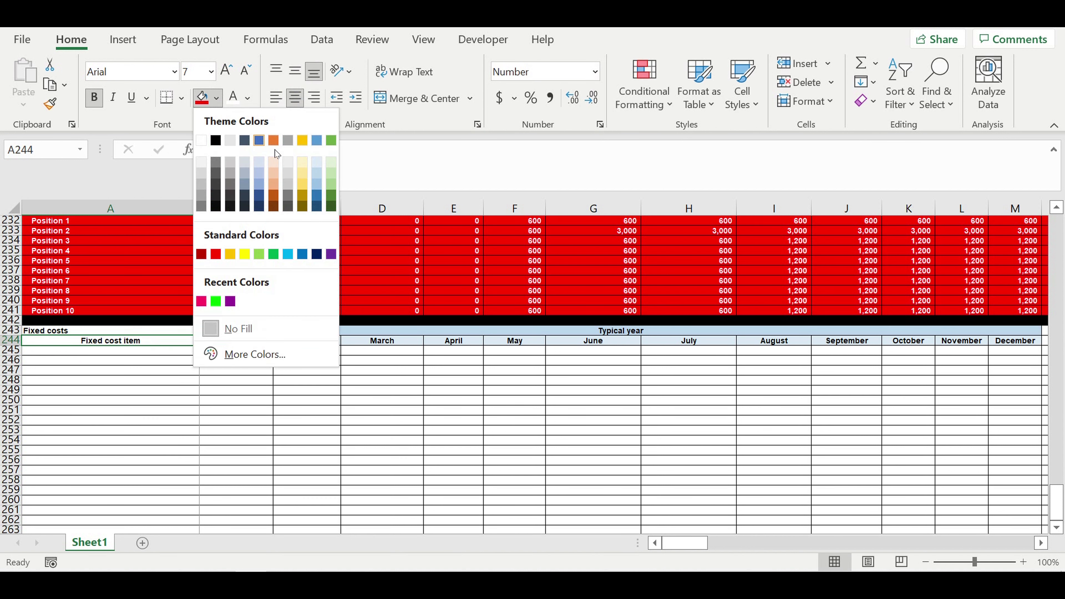
{"action": "left_click", "coordinate": [317, 162]}
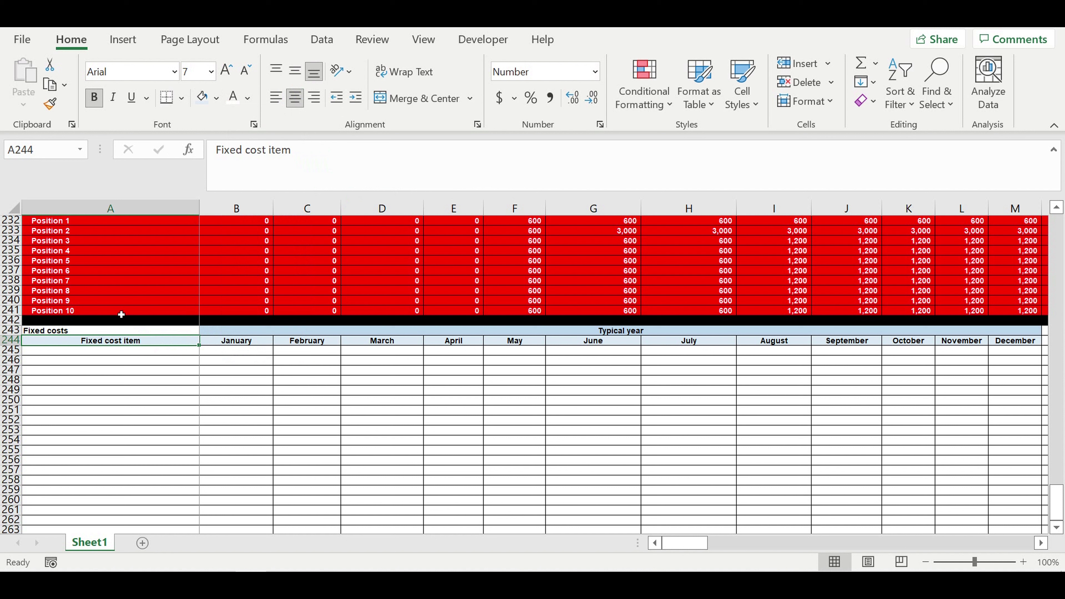
Step: Fill the Fixed costs label cell A243 dark orange
{"action": "left_click", "coordinate": [70, 331]}
{"action": "left_click", "coordinate": [216, 97]}
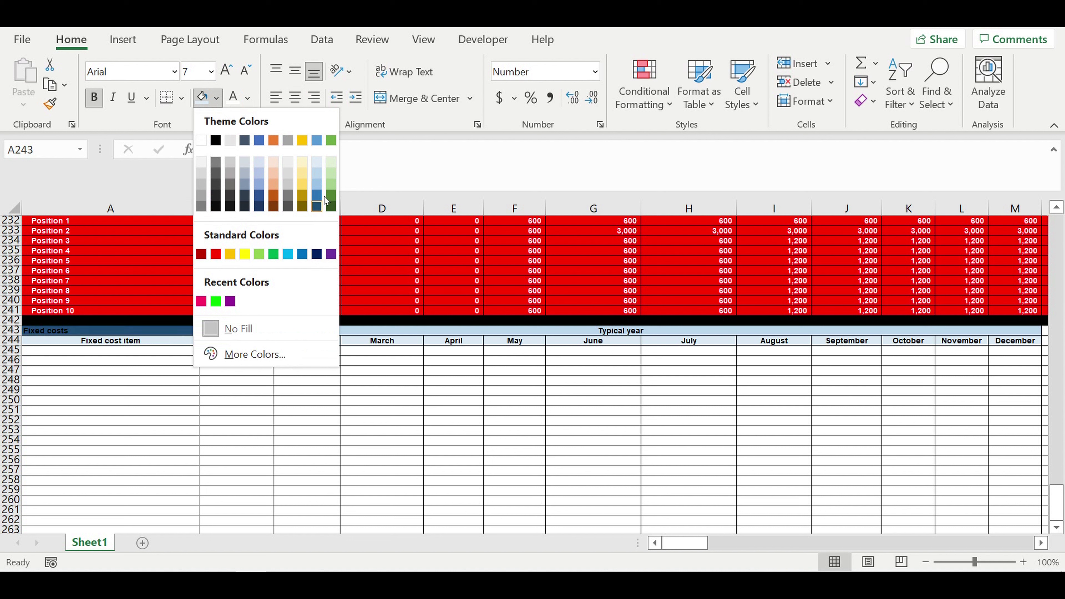
{"action": "left_click", "coordinate": [272, 196]}
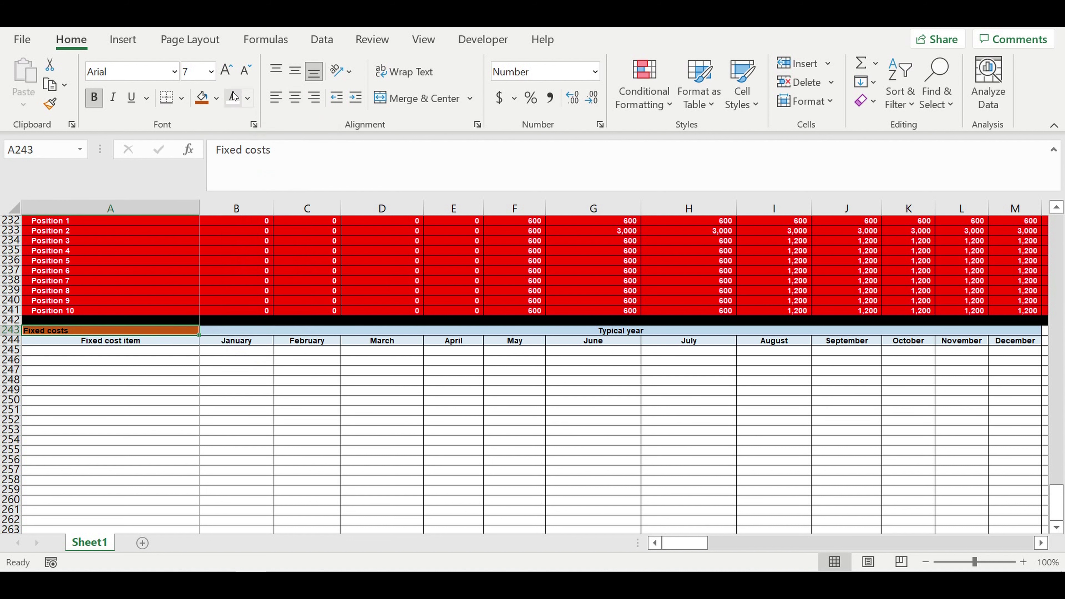
Step: Enter 'Fixed cost item 1' in A245 and fill down to 'Fixed cost item 10' in A254
{"action": "left_click", "coordinate": [154, 409]}
{"action": "left_click", "coordinate": [155, 350]}
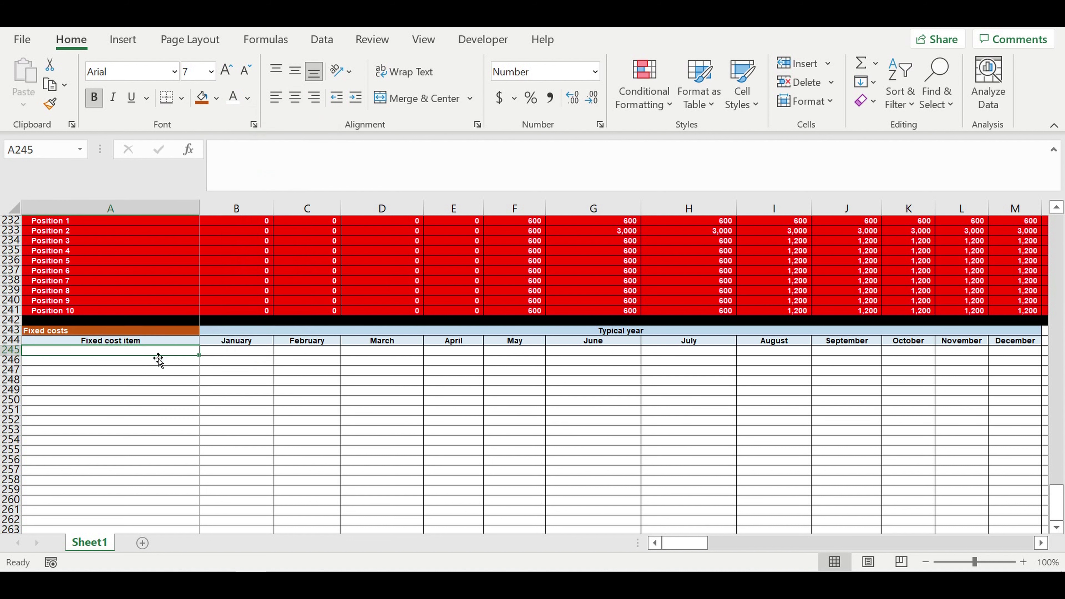
{"action": "type", "text": "Fixed co"}
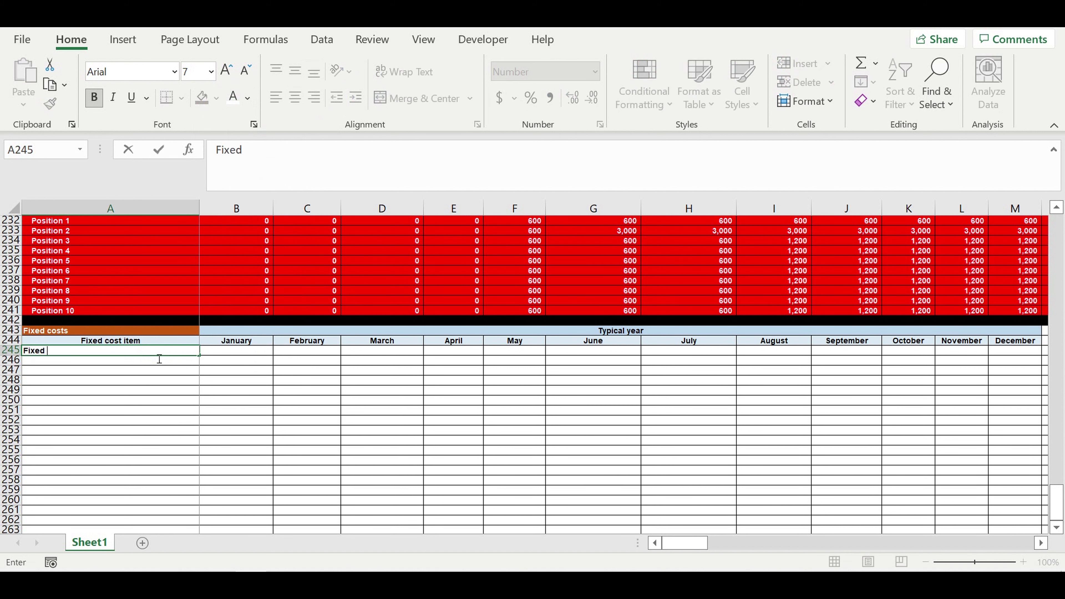
{"action": "type", "text": "st item 1"}
{"action": "key", "text": "Return"}
{"action": "left_click", "coordinate": [195, 352]}
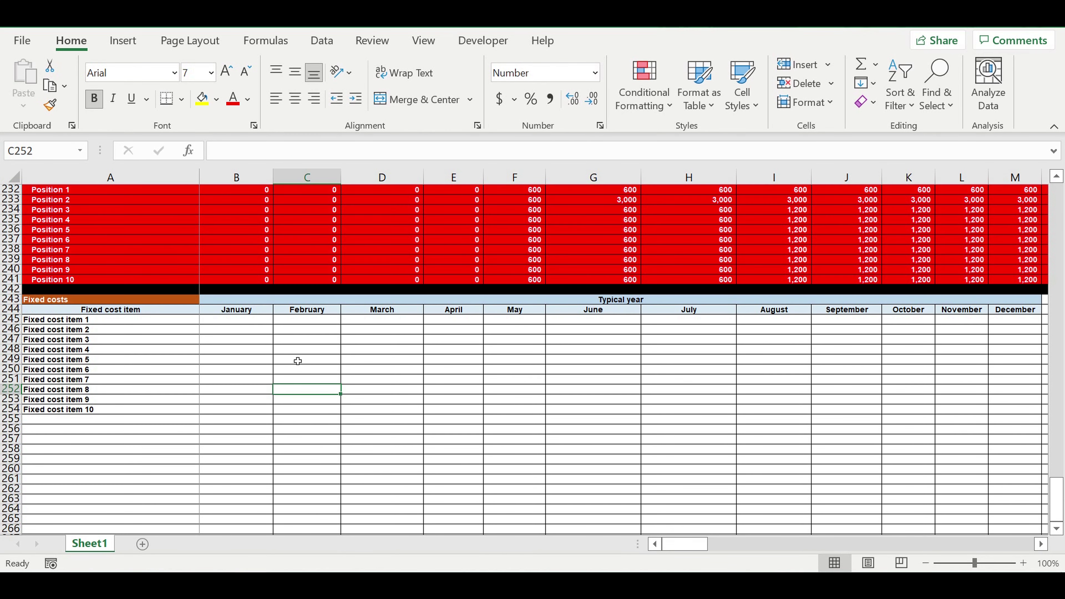
{"action": "left_click", "coordinate": [244, 354]}
{"action": "left_click", "coordinate": [21, 419]}
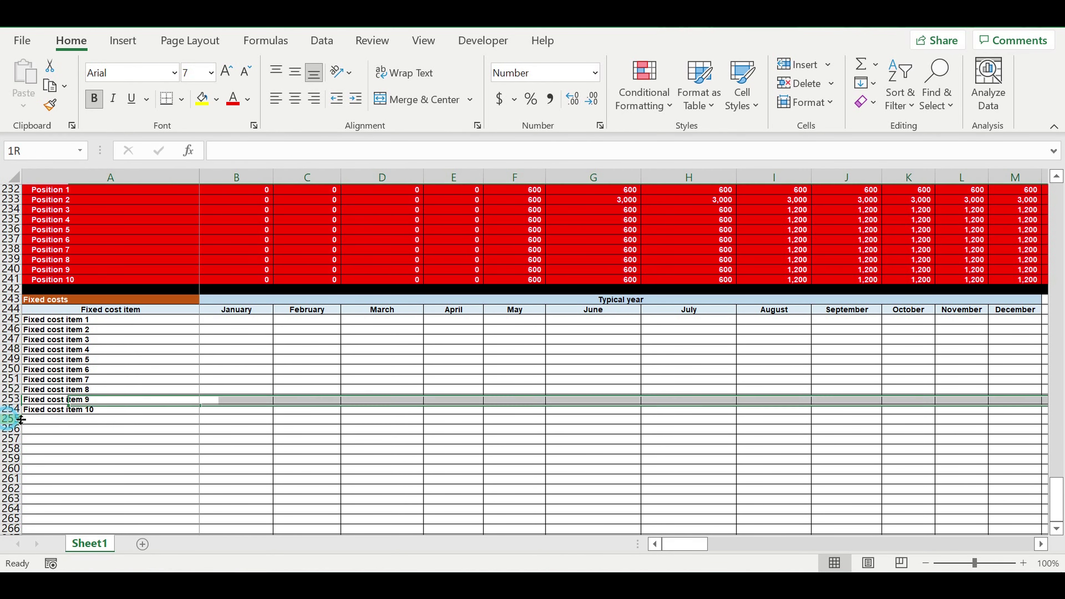
{"action": "left_click_drag", "start_coordinate": [59, 320], "coordinate": [59, 411]}
Step: Fill row 255 black as the block separator
{"action": "left_click", "coordinate": [11, 418]}
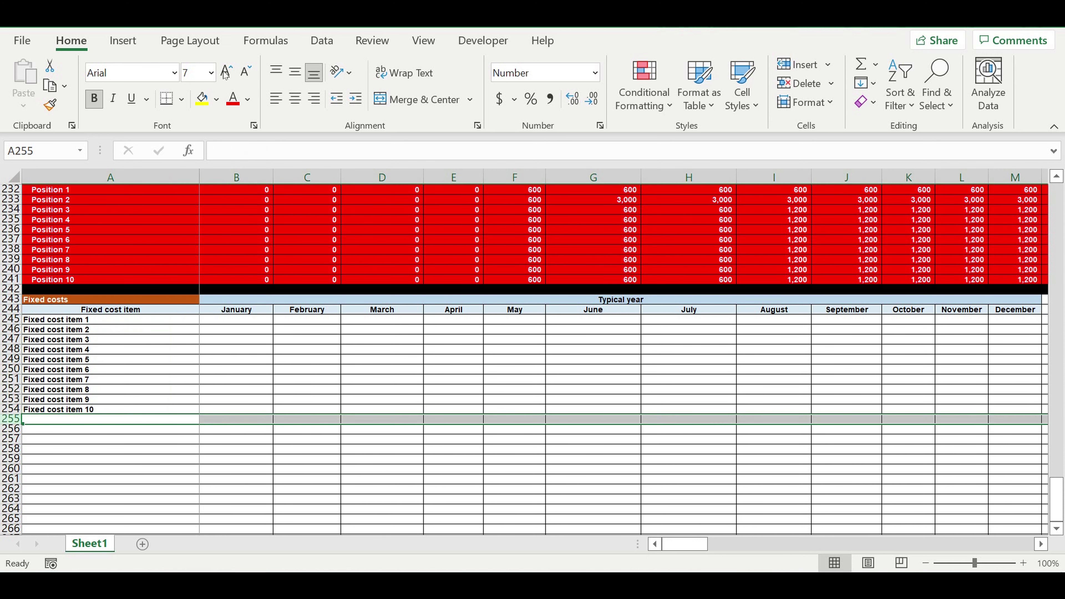
{"action": "left_click", "coordinate": [217, 99]}
{"action": "left_click", "coordinate": [219, 140]}
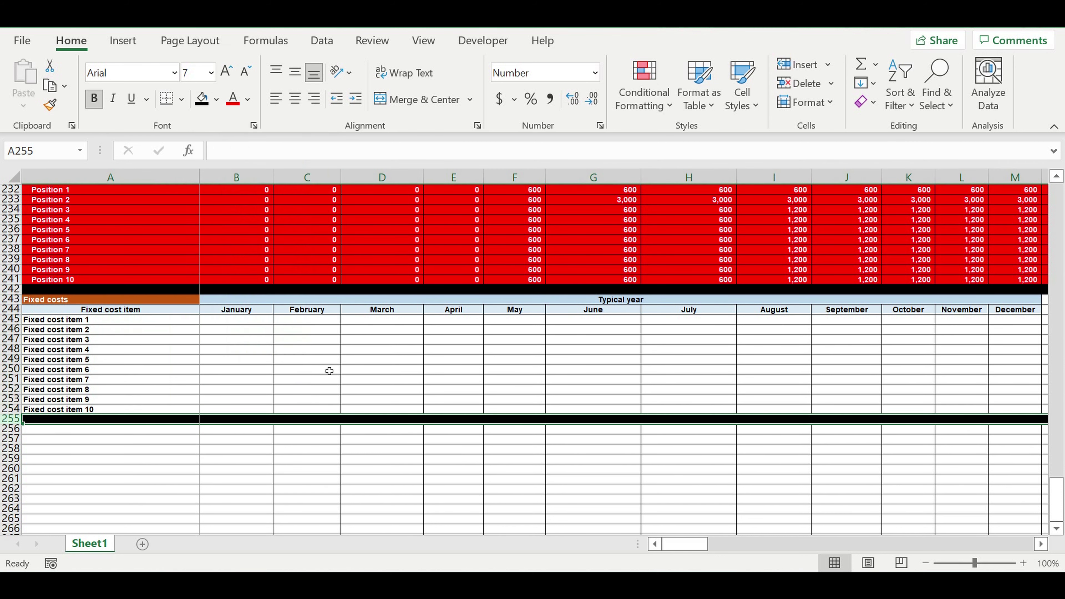
{"action": "left_click", "coordinate": [327, 360]}
Step: Set January to 100 for item 1, increasing by 20 per item to 180 for item 5
{"action": "left_click", "coordinate": [233, 326]}
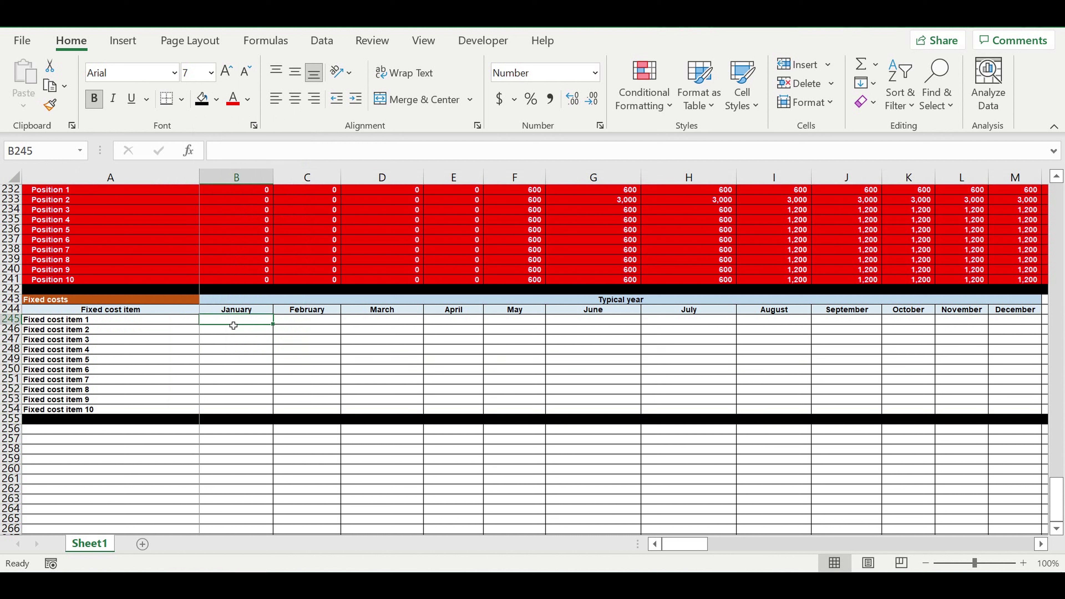
{"action": "type", "text": "100"}
{"action": "left_click", "coordinate": [235, 341]}
{"action": "left_click", "coordinate": [239, 332]}
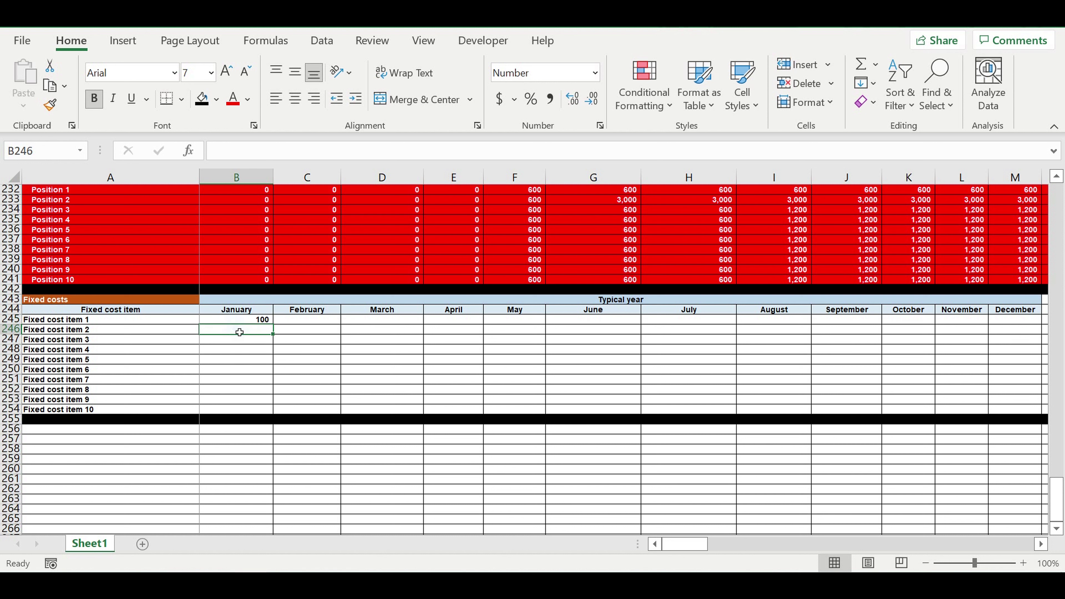
{"action": "type", "text": "="}
{"action": "left_click", "coordinate": [255, 321]}
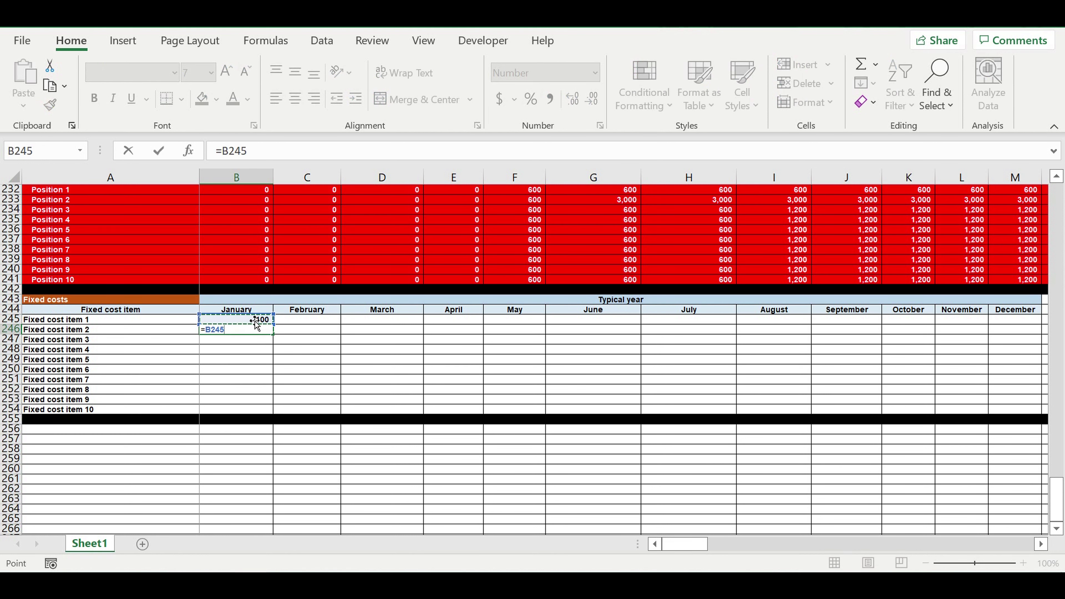
{"action": "type", "text": "+20"}
{"action": "key", "text": "ctrl+Return"}
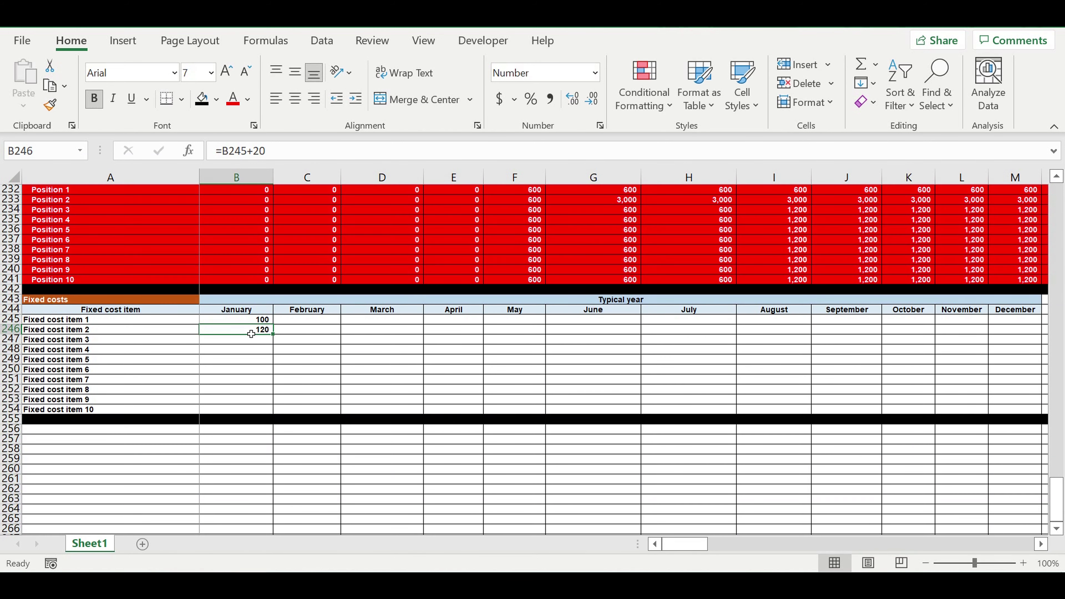
{"action": "left_click_drag", "start_coordinate": [275, 338], "coordinate": [269, 370]}
{"action": "left_click", "coordinate": [299, 321]}
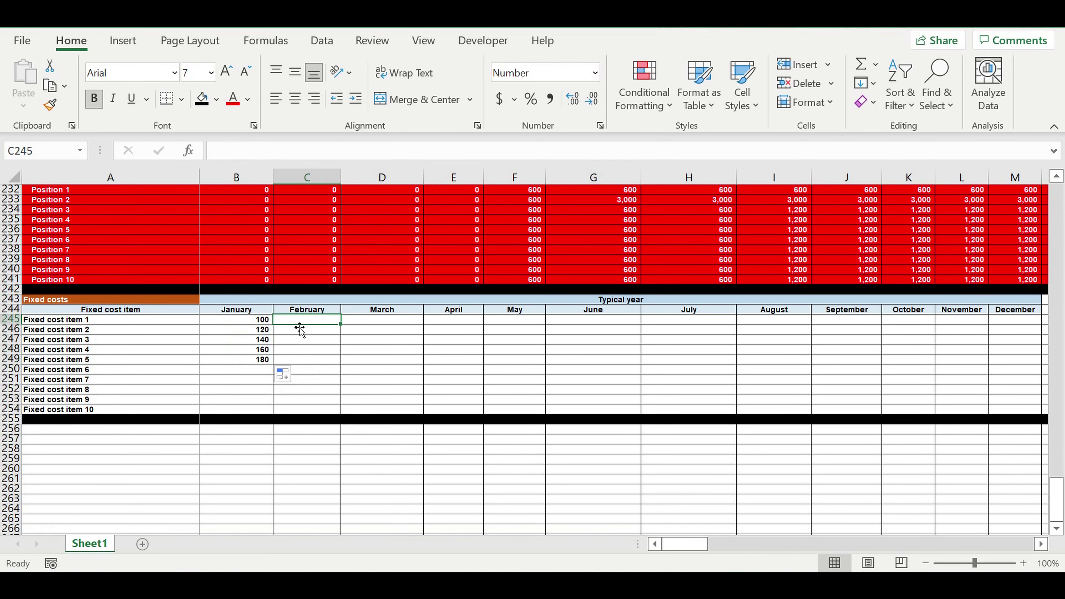
Step: Enter =B245+50 for February and fill it through July for items 1–5
{"action": "type", "text": "="}
{"action": "left_click", "coordinate": [253, 321]}
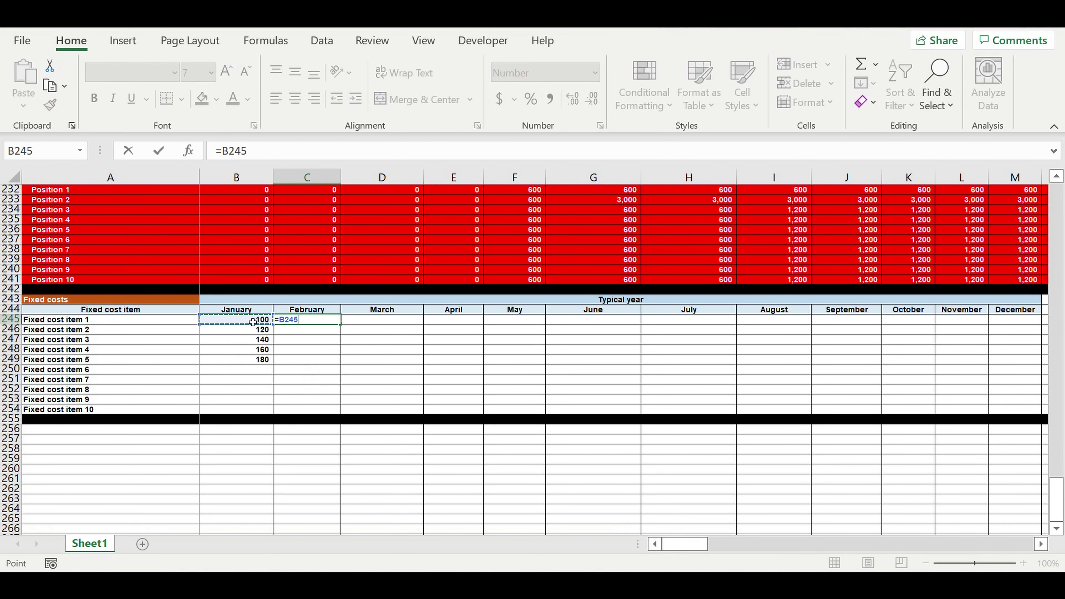
{"action": "type", "text": "+50"}
{"action": "key", "text": "Return"}
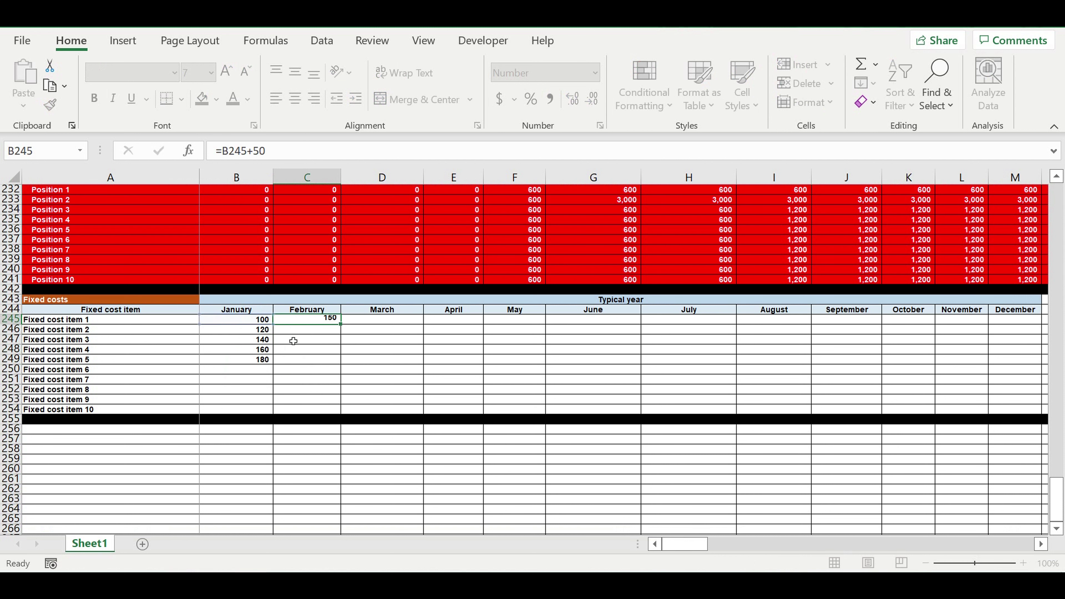
{"action": "left_click", "coordinate": [312, 318]}
{"action": "left_click_drag", "start_coordinate": [339, 322], "coordinate": [739, 347]}
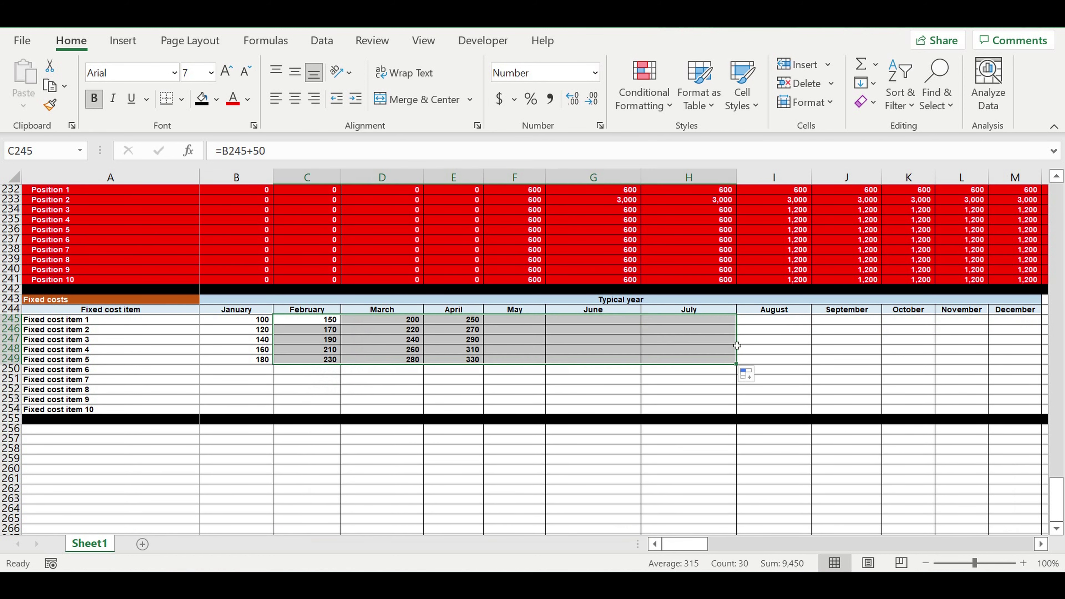
Step: Enter =H245-40 for August and fill it through December for items 1–5
{"action": "left_click", "coordinate": [770, 324]}
{"action": "type", "text": "="}
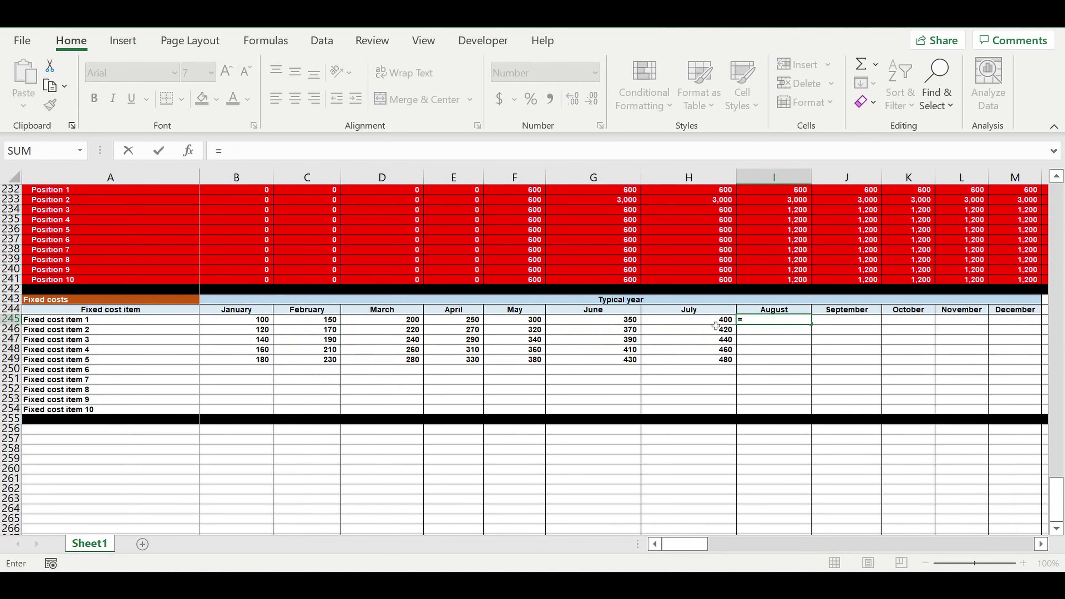
{"action": "left_click", "coordinate": [718, 321]}
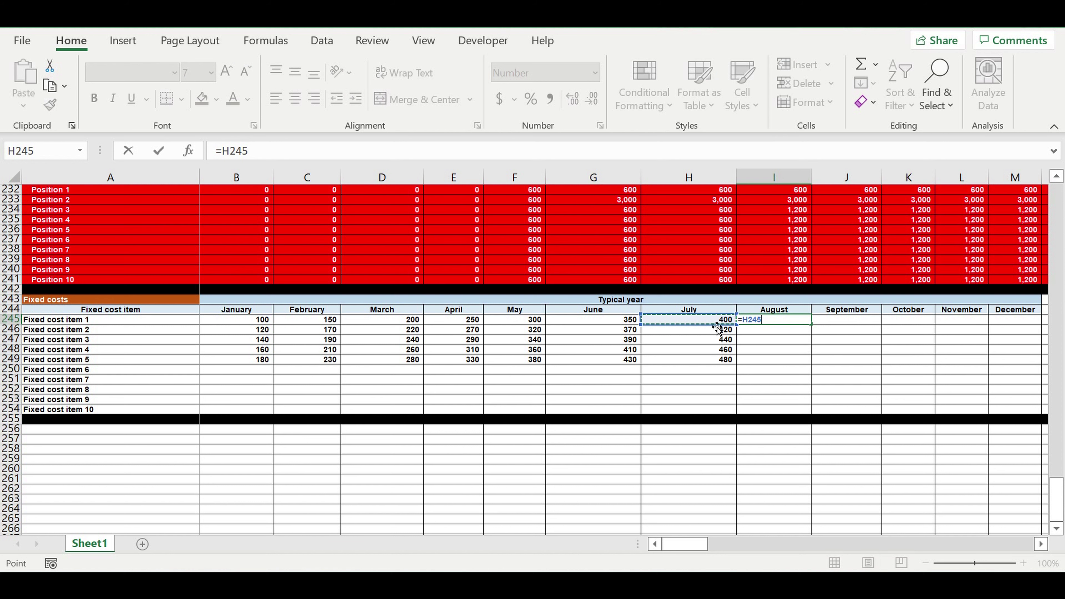
{"action": "type", "text": "-40"}
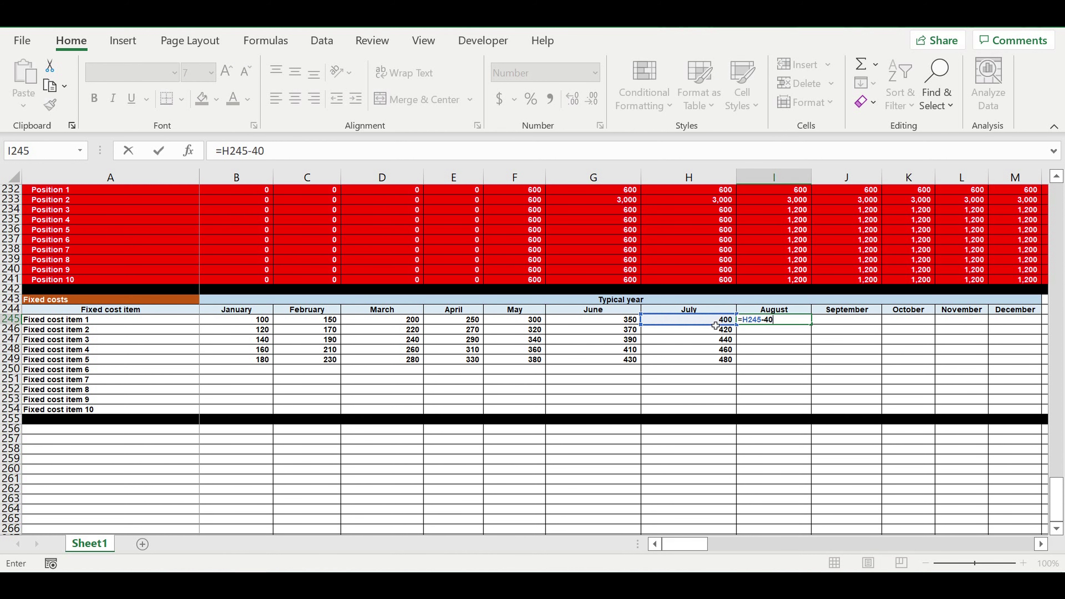
{"action": "key", "text": "ctrl+Return"}
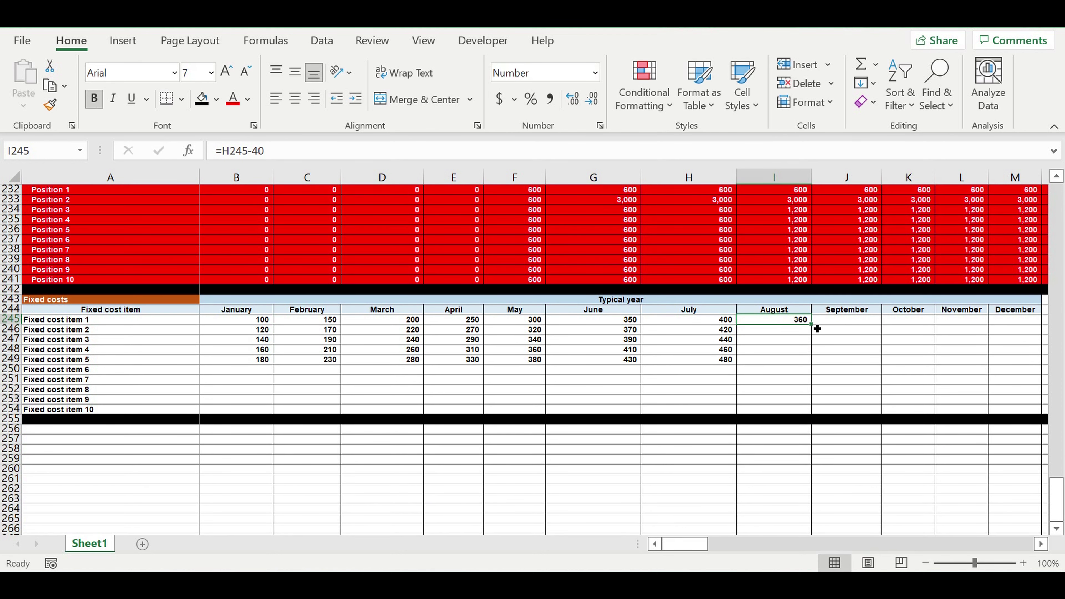
{"action": "left_click_drag", "start_coordinate": [811, 325], "coordinate": [1023, 357]}
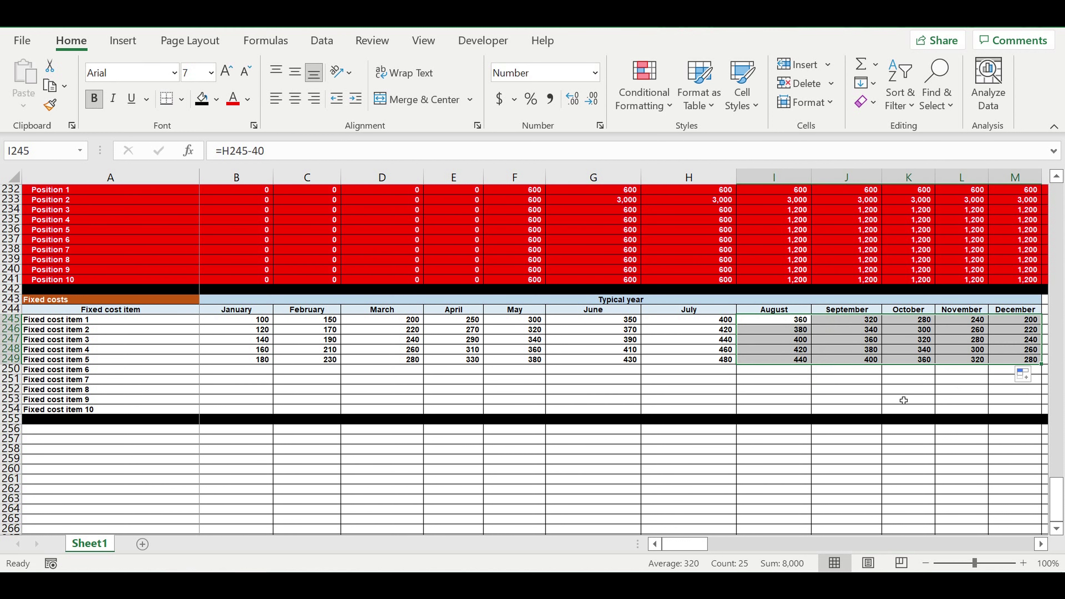
{"action": "left_click", "coordinate": [904, 400]}
{"action": "left_click", "coordinate": [892, 352]}
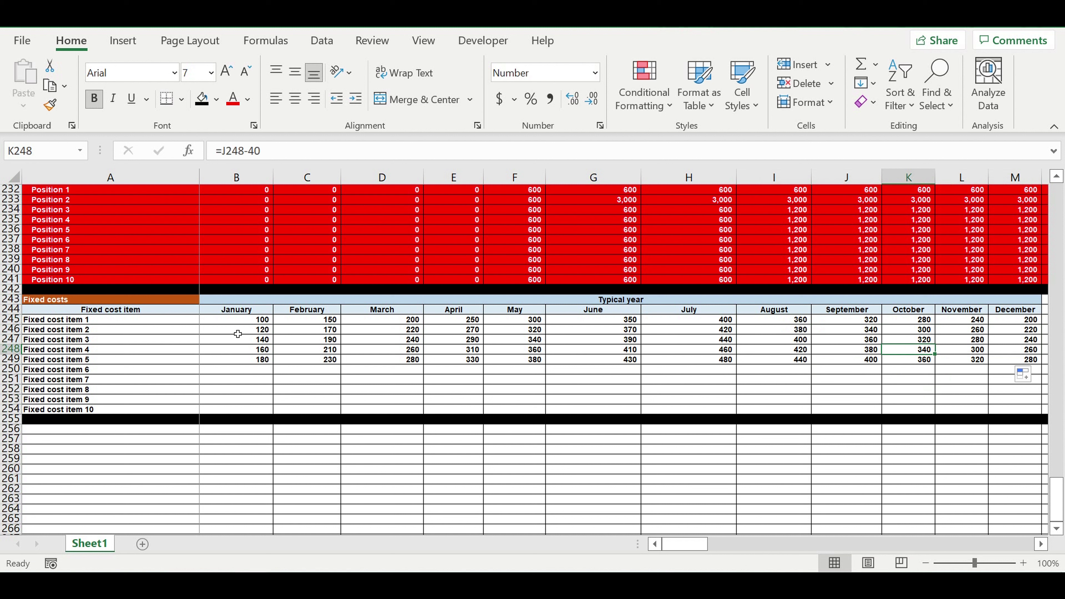
{"action": "left_click", "coordinate": [237, 370]}
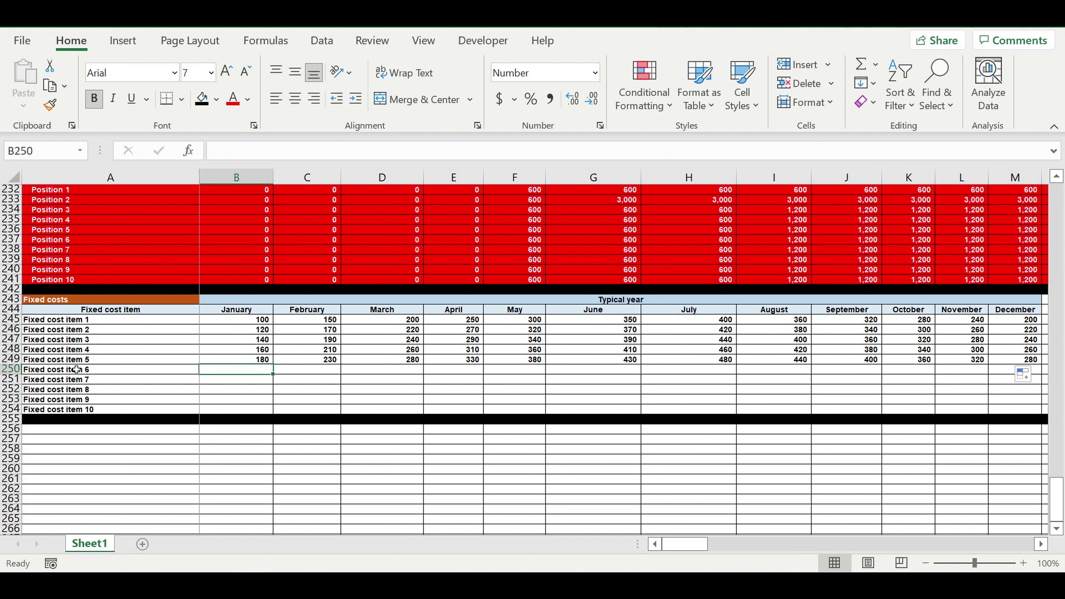
{"action": "left_click_drag", "start_coordinate": [76, 370], "coordinate": [103, 409]}
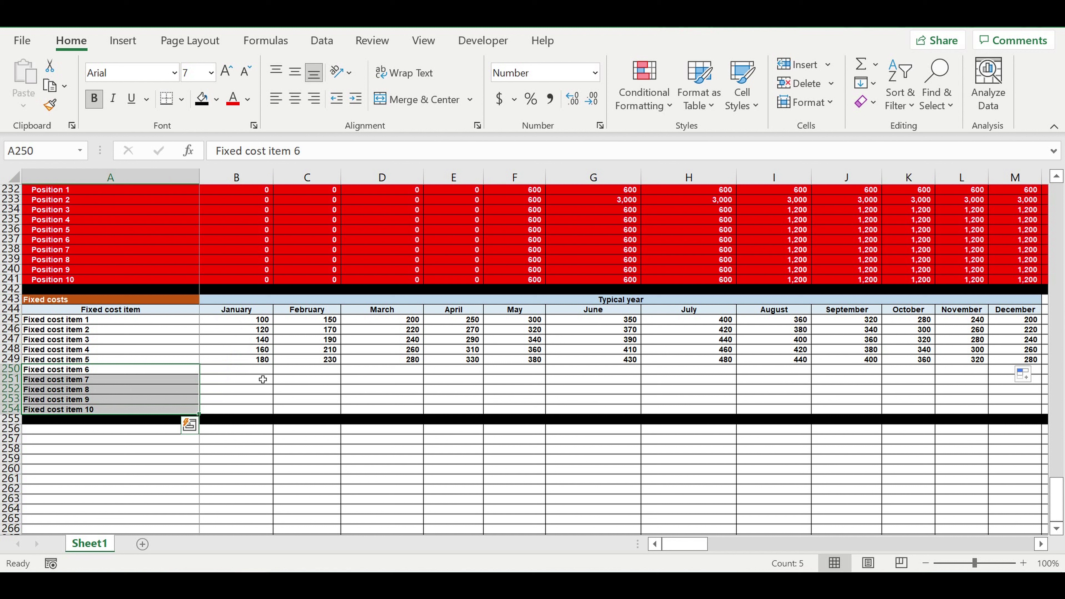
Step: Set item 6's January to 800 and fill =B250+30 down to item 10
{"action": "left_click", "coordinate": [256, 374]}
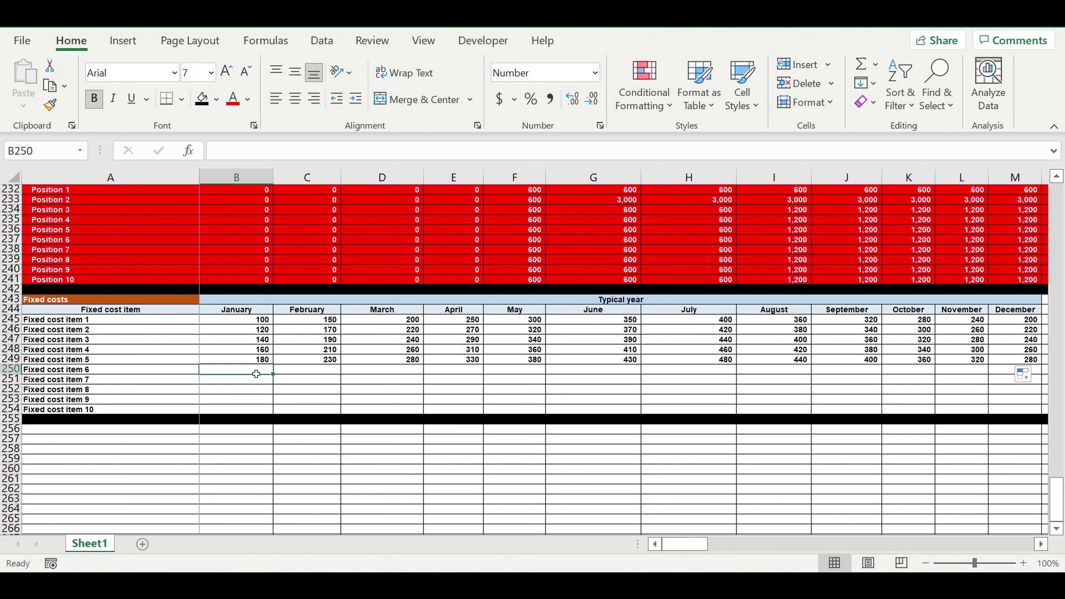
{"action": "type", "text": "800"}
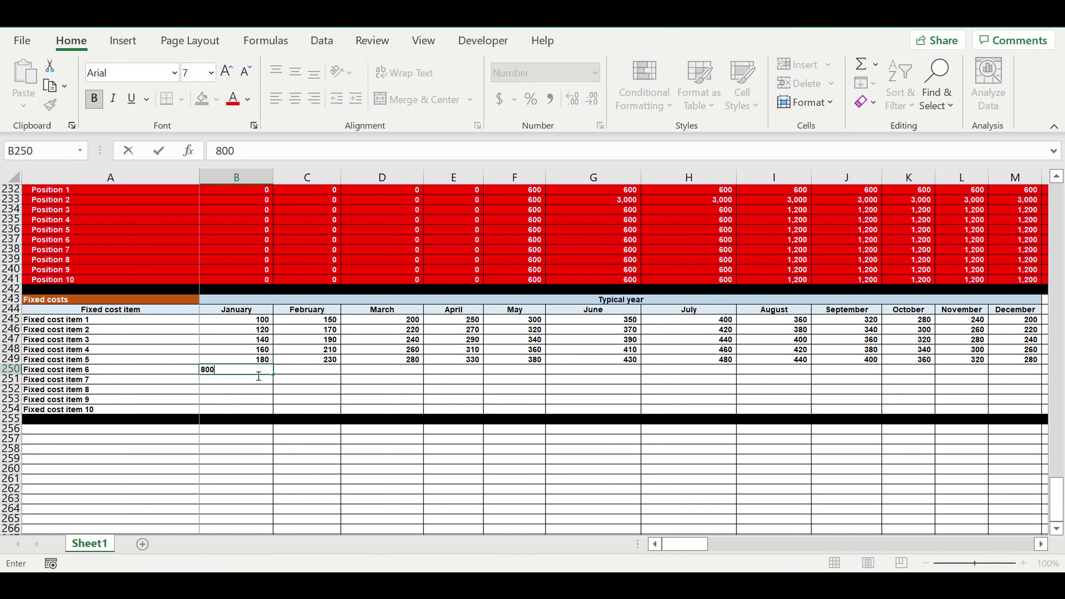
{"action": "left_click", "coordinate": [257, 385]}
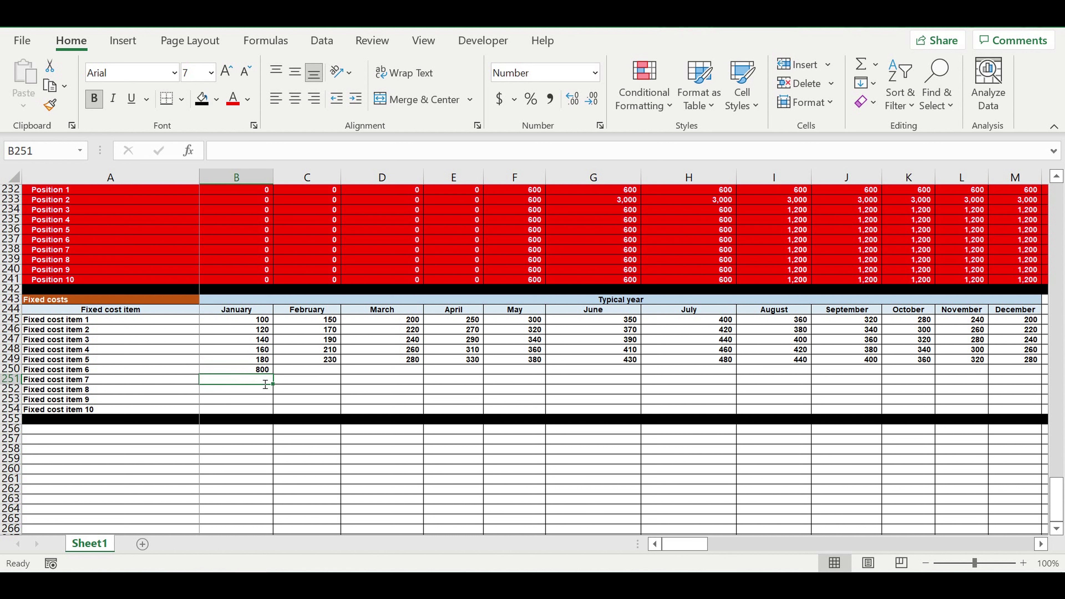
{"action": "type", "text": "="}
{"action": "left_click", "coordinate": [249, 371]}
{"action": "type", "text": "+"}
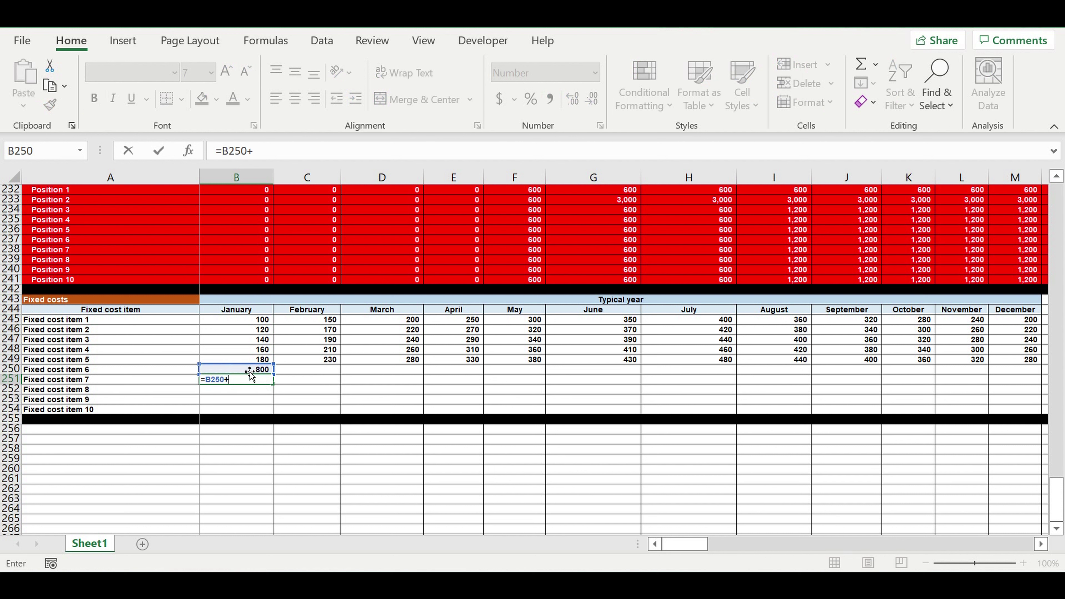
{"action": "type", "text": "30"}
{"action": "key", "text": "Return"}
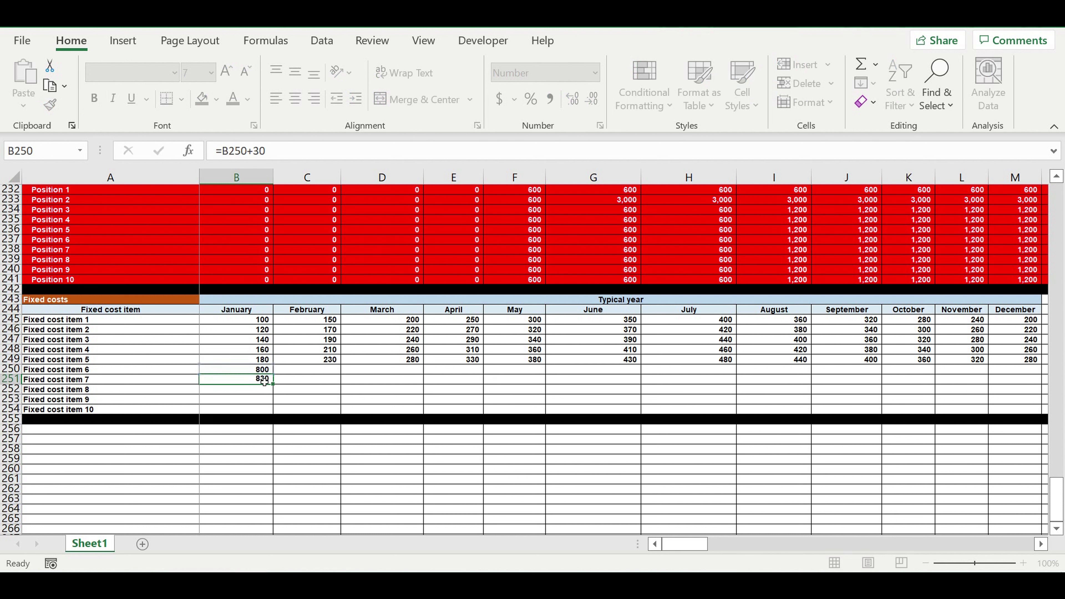
{"action": "left_click", "coordinate": [251, 380]}
{"action": "left_click_drag", "start_coordinate": [273, 384], "coordinate": [274, 413]}
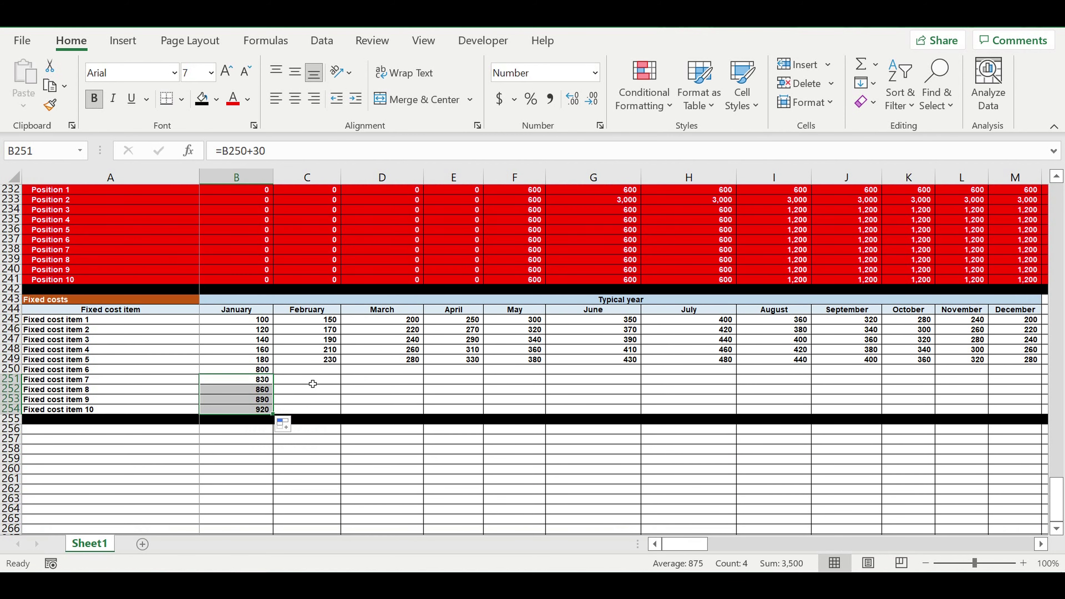
Step: Enter =B250-40 for February and fill it through July for items 6–10
{"action": "left_click", "coordinate": [313, 383]}
{"action": "type", "text": "="}
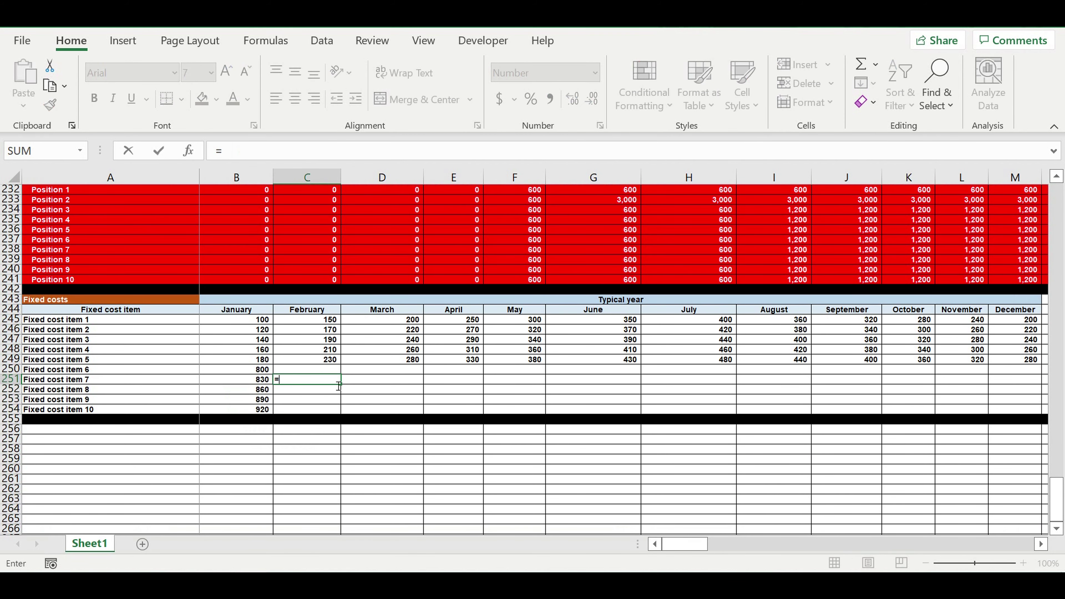
{"action": "left_click", "coordinate": [257, 382]}
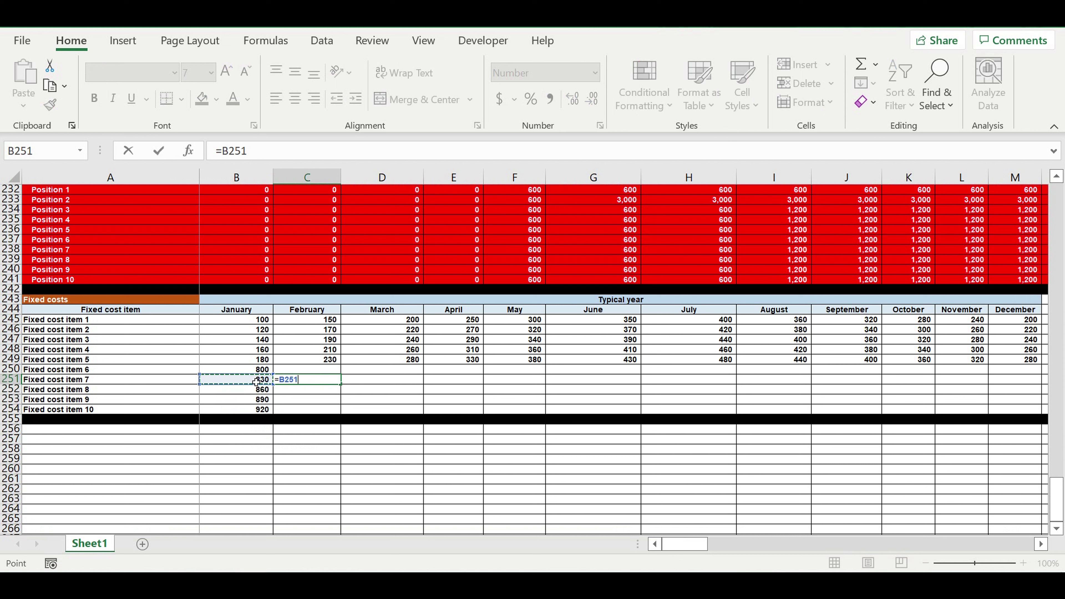
{"action": "type", "text": "-40"}
{"action": "key", "text": "Return"}
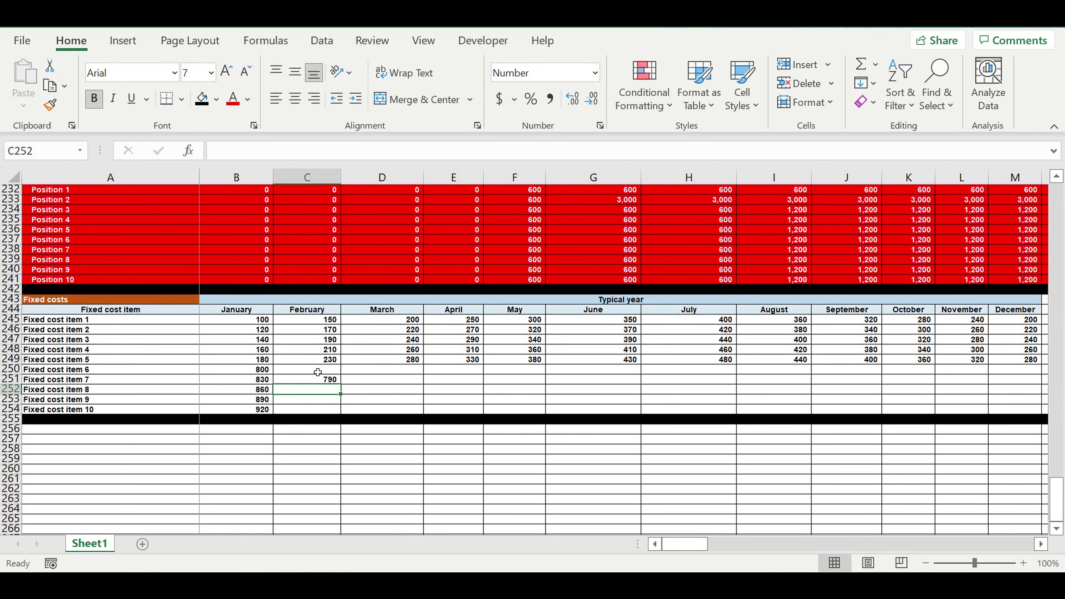
{"action": "left_click", "coordinate": [296, 373]}
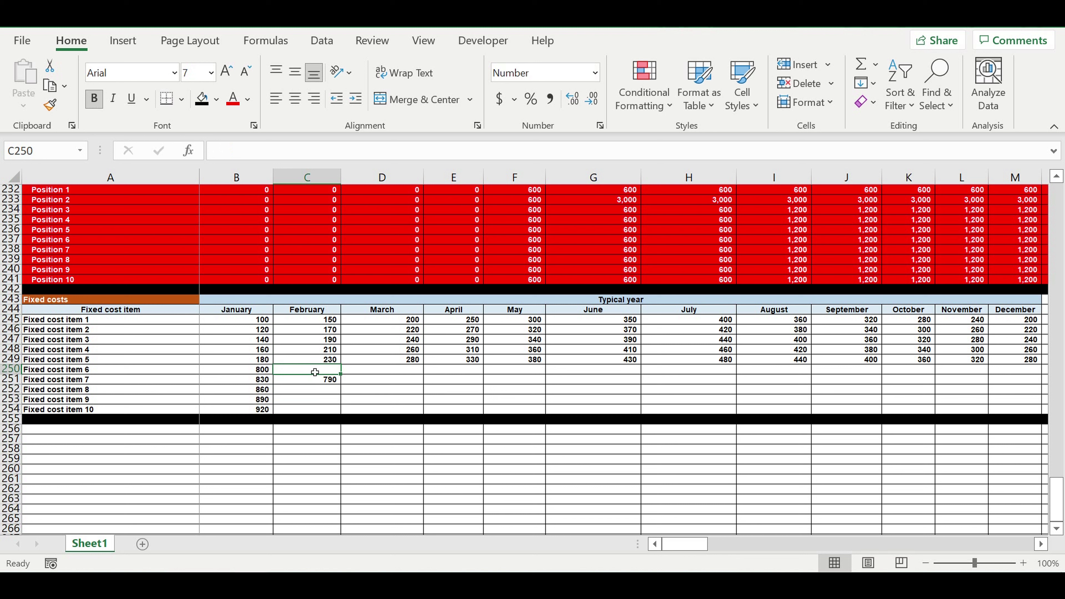
{"action": "type", "text": "="}
{"action": "left_click", "coordinate": [262, 373]}
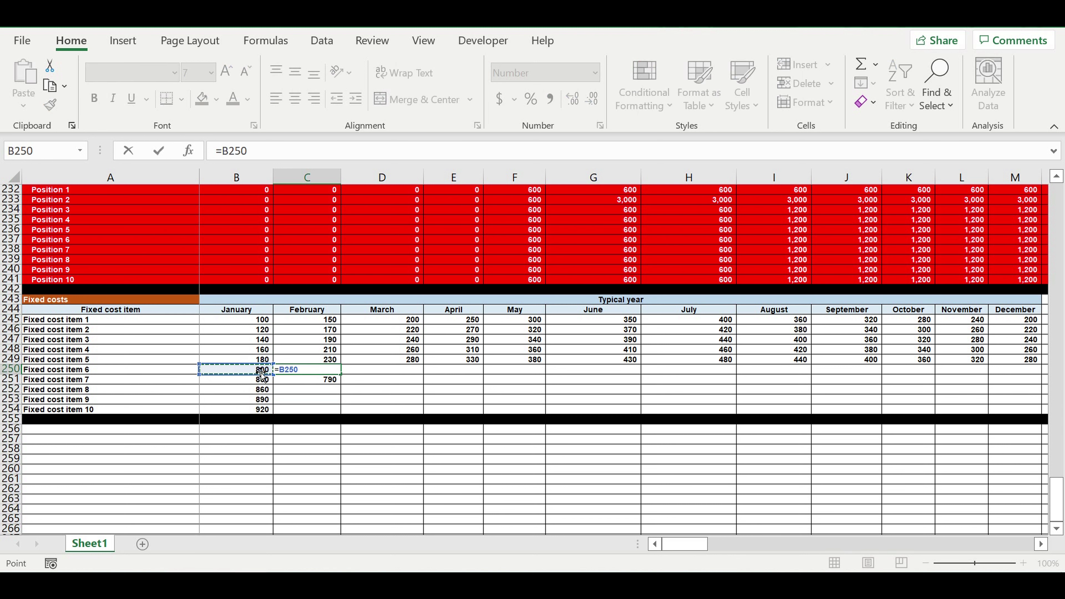
{"action": "type", "text": "-40"}
{"action": "key", "text": "ctrl+Return"}
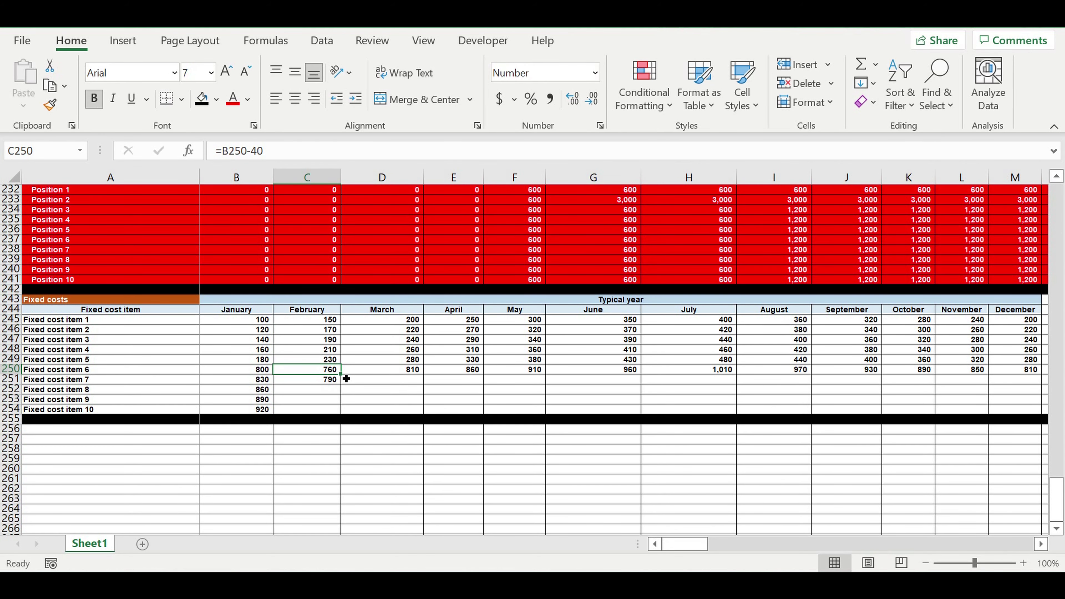
{"action": "left_click_drag", "start_coordinate": [345, 382], "coordinate": [724, 403]}
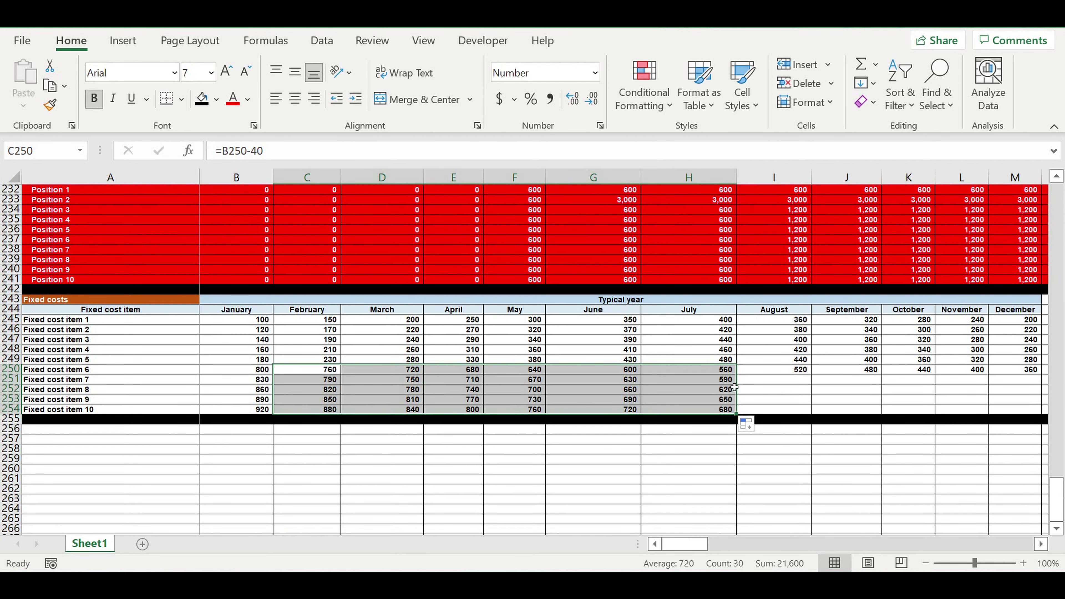
Step: Enter =H250+40 for August and fill it through December for items 6–10
{"action": "left_click", "coordinate": [782, 371]}
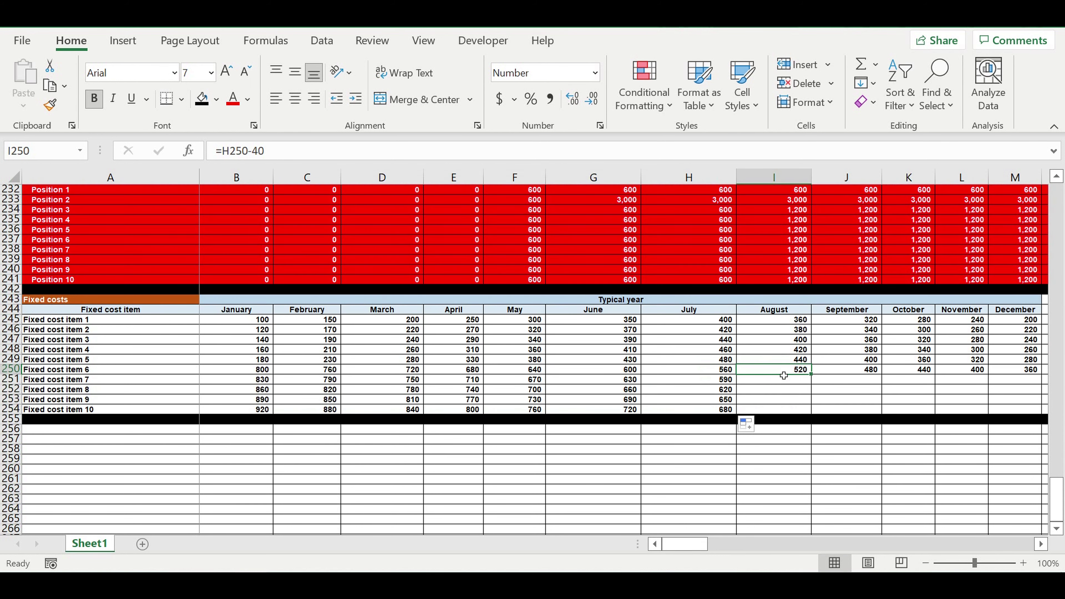
{"action": "type", "text": "="}
{"action": "left_click", "coordinate": [712, 374]}
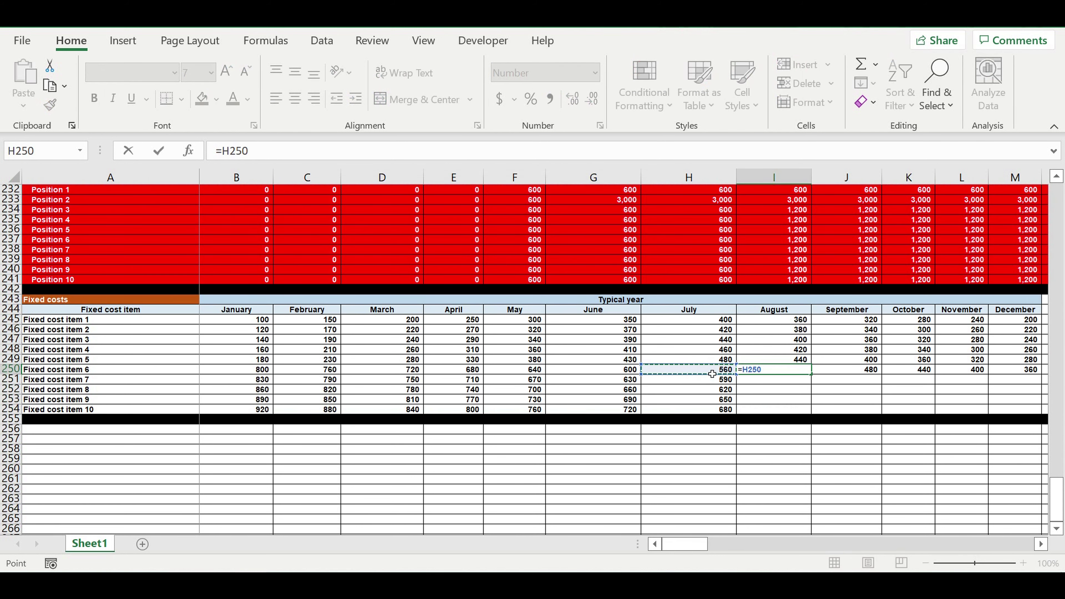
{"action": "type", "text": "+"}
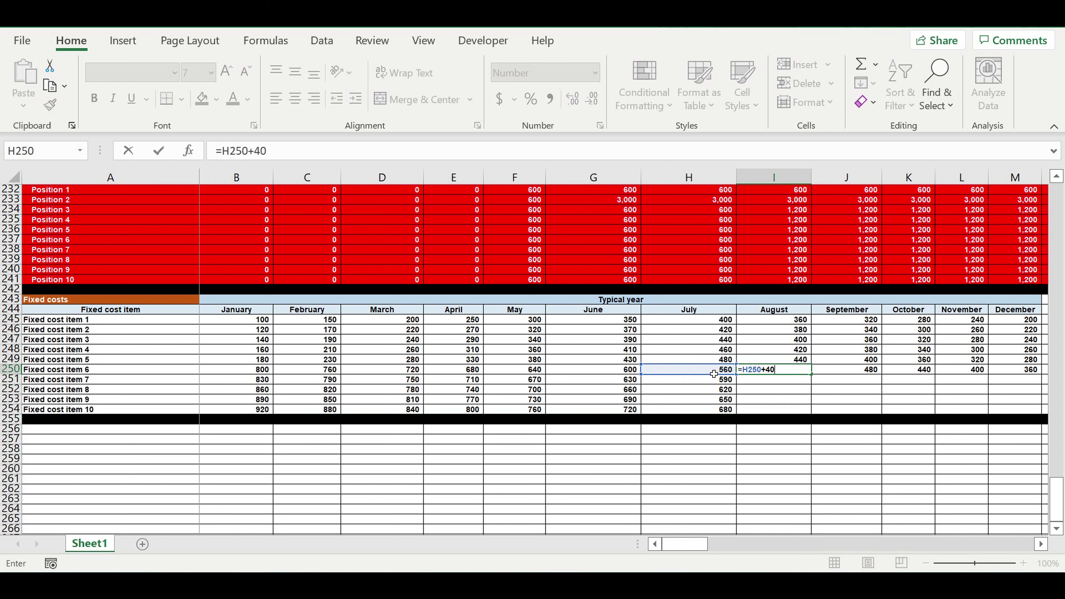
{"action": "type", "text": "40"}
{"action": "key", "text": "Return"}
{"action": "left_click", "coordinate": [796, 374]}
{"action": "left_click_drag", "start_coordinate": [812, 374], "coordinate": [764, 384]}
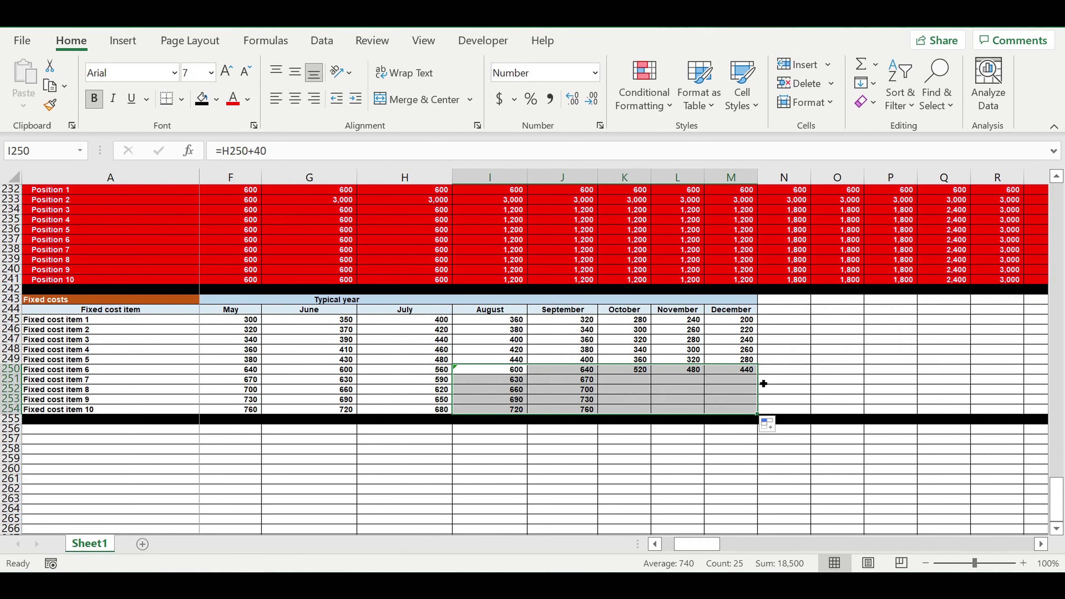
{"action": "left_click", "coordinate": [713, 441]}
Step: Give B245:M254 white text on light blue fill, and fill item names A245:A254 light blue
{"action": "left_click_drag", "start_coordinate": [743, 409], "coordinate": [254, 320]}
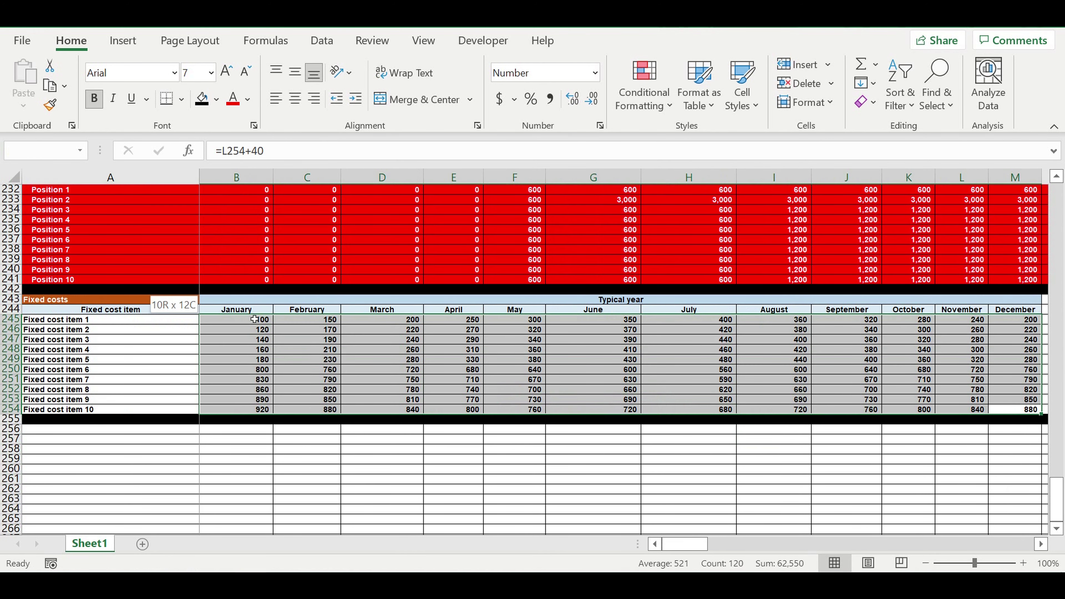
{"action": "left_click", "coordinate": [248, 99]}
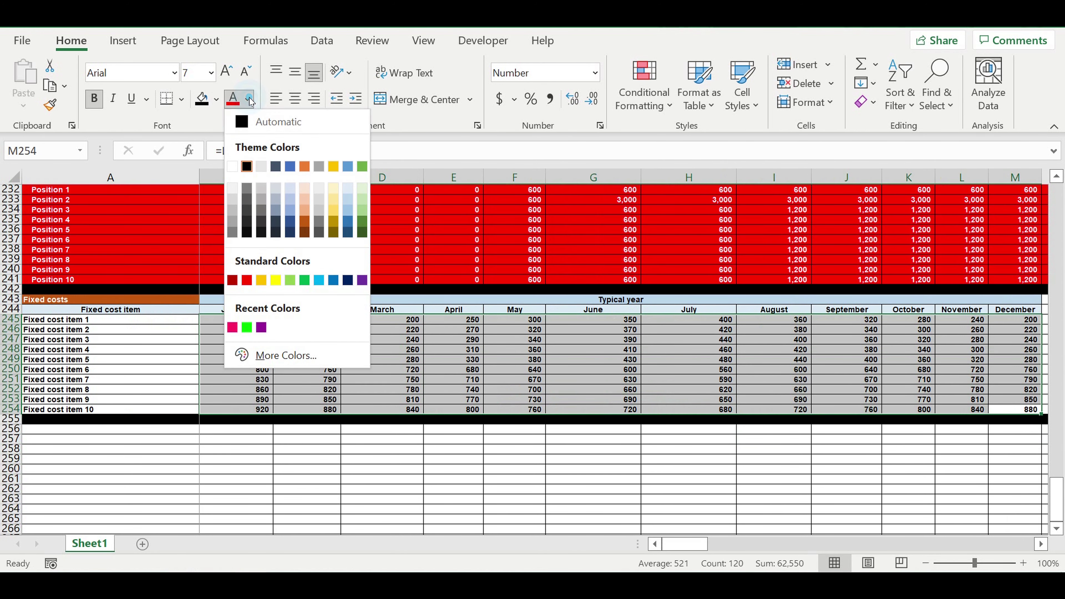
{"action": "left_click", "coordinate": [233, 167]}
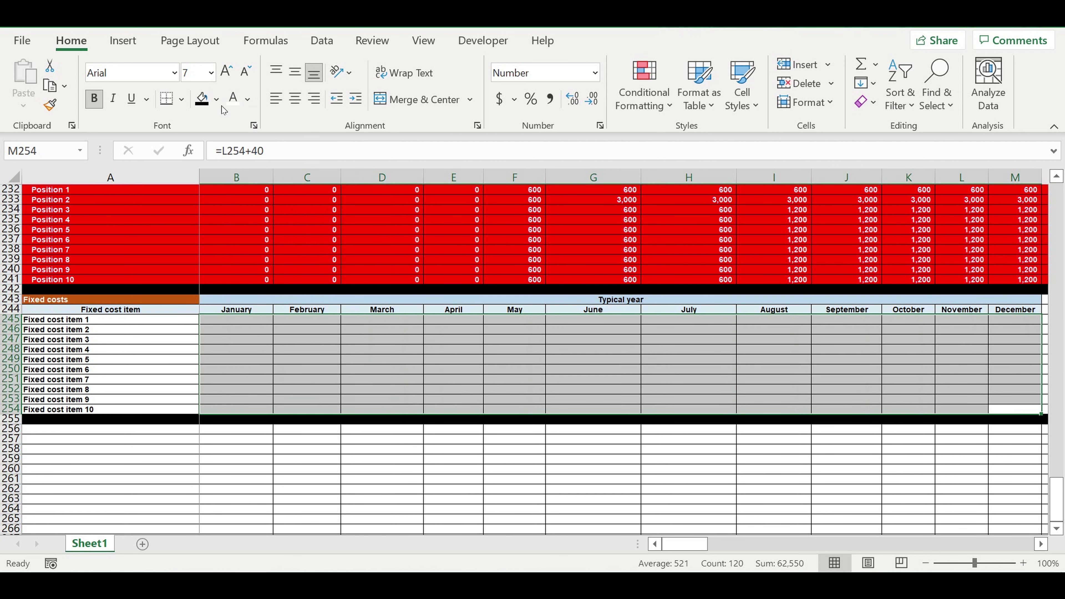
{"action": "left_click", "coordinate": [216, 99]}
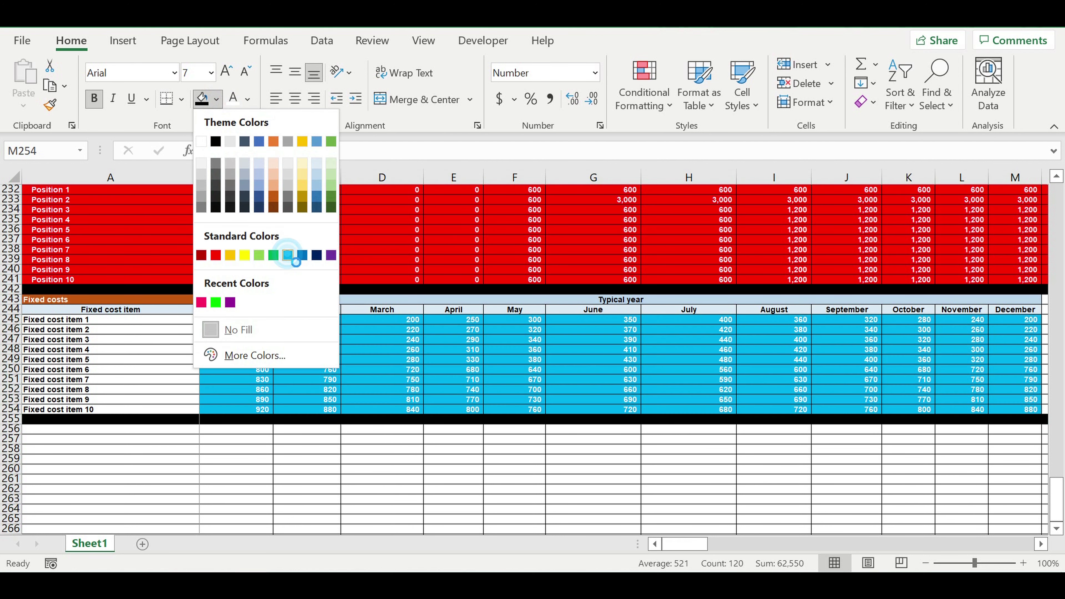
{"action": "left_click", "coordinate": [288, 255]}
{"action": "left_click_drag", "start_coordinate": [124, 318], "coordinate": [102, 410]}
{"action": "left_click", "coordinate": [201, 99]}
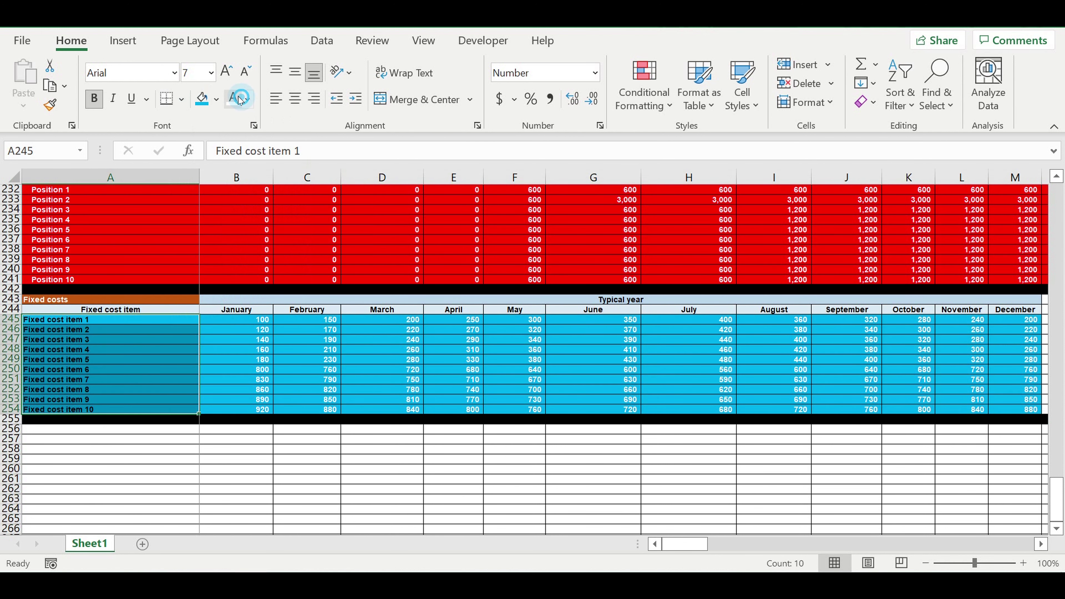
{"action": "left_click_drag", "start_coordinate": [130, 320], "coordinate": [626, 410]}
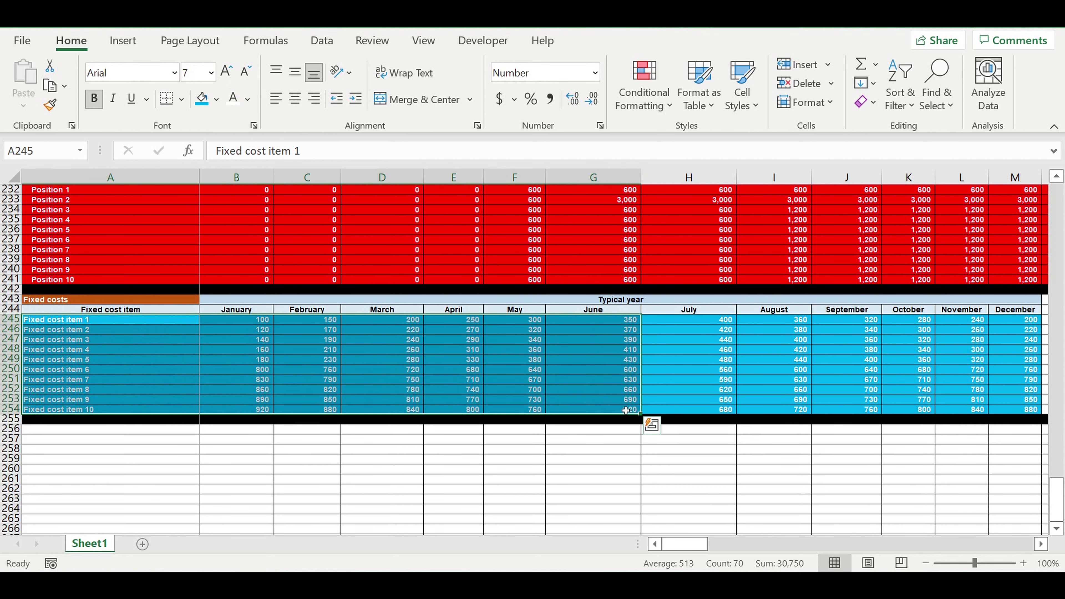
{"action": "scroll", "coordinate": [497, 371], "scroll_direction": "up", "scroll_amount": 11}
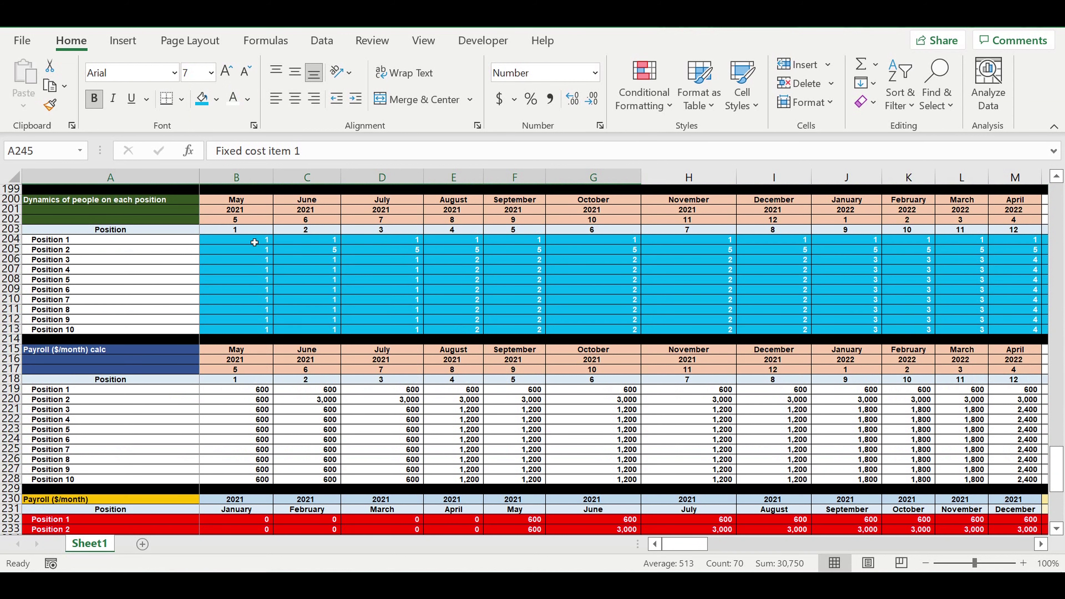
{"action": "left_click_drag", "start_coordinate": [255, 243], "coordinate": [540, 330]}
{"action": "scroll", "coordinate": [541, 330], "scroll_direction": "up", "scroll_amount": 5}
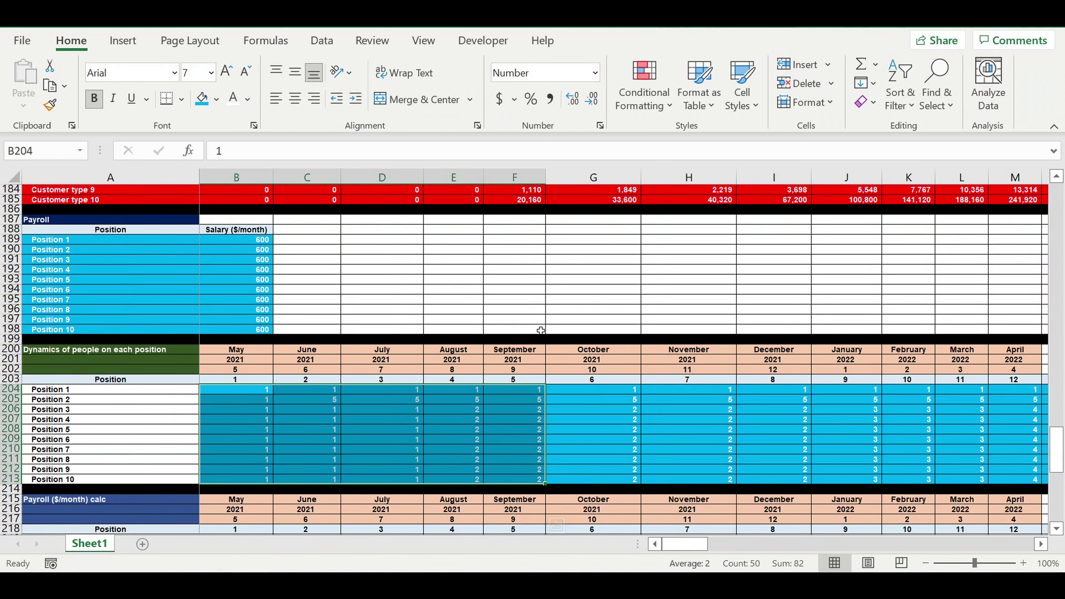
{"action": "scroll", "coordinate": [541, 330], "scroll_direction": "up", "scroll_amount": 4}
{"action": "left_click_drag", "start_coordinate": [163, 363], "coordinate": [281, 429]}
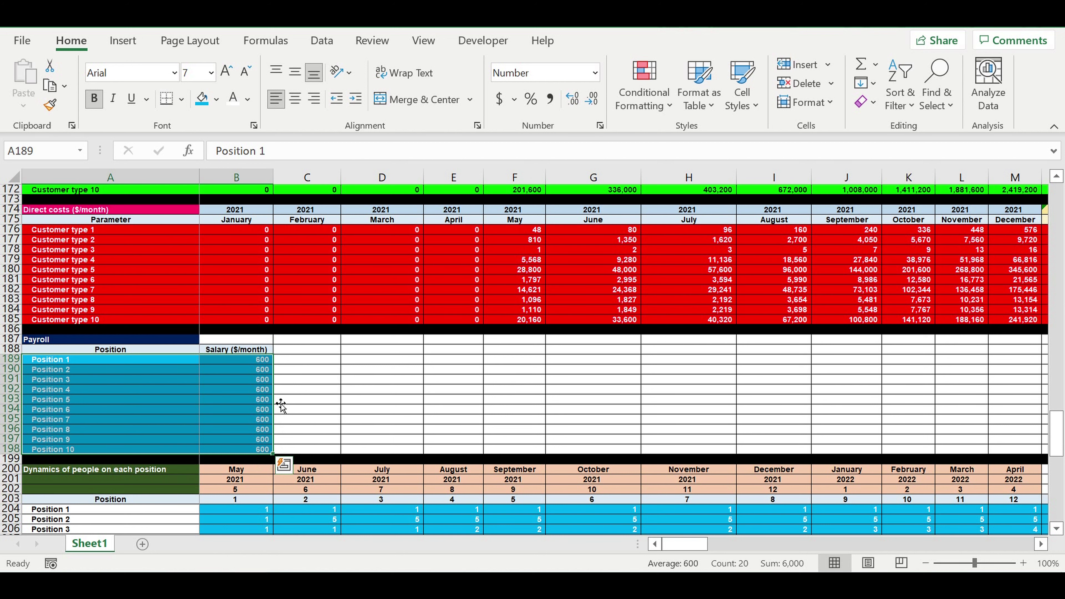
{"action": "scroll", "coordinate": [281, 405], "scroll_direction": "down", "scroll_amount": 2}
{"action": "scroll", "coordinate": [283, 397], "scroll_direction": "down", "scroll_amount": 16}
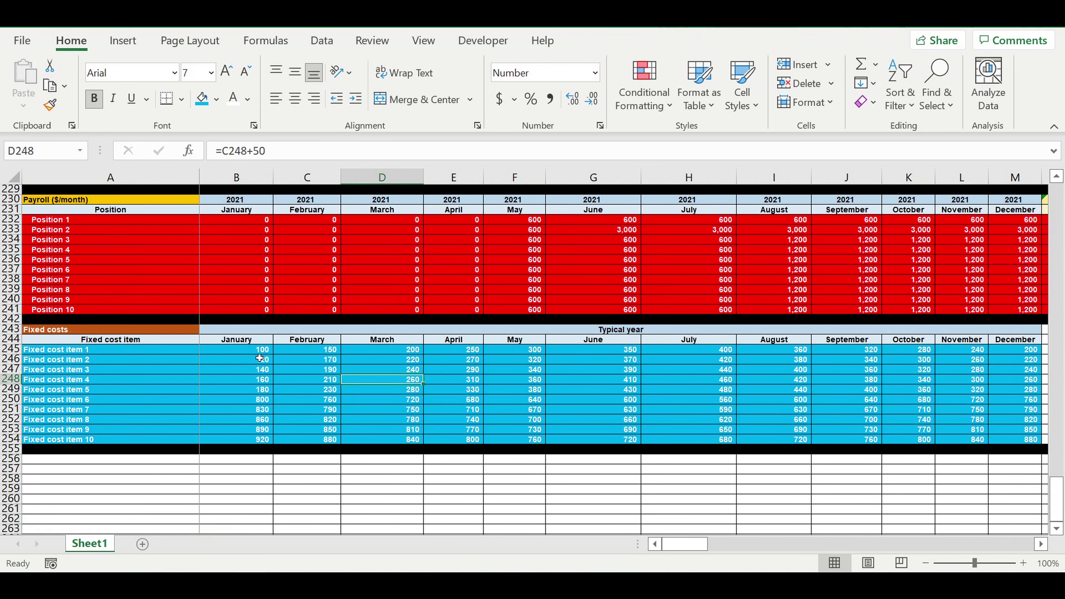
{"action": "left_click_drag", "start_coordinate": [258, 349], "coordinate": [977, 430]}
{"action": "left_click_drag", "start_coordinate": [1058, 442], "coordinate": [881, 439]}
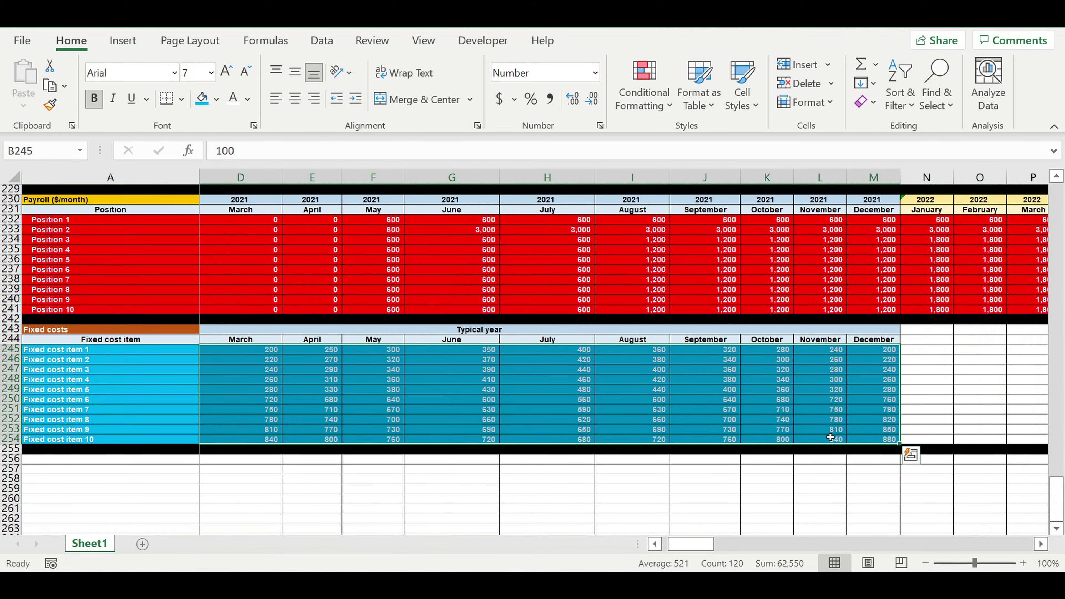
Step: Replace the fixed cost formulas in B245:M254 with their plain values and spot-check the results
{"action": "right_click", "coordinate": [353, 378]}
{"action": "left_click", "coordinate": [393, 153]}
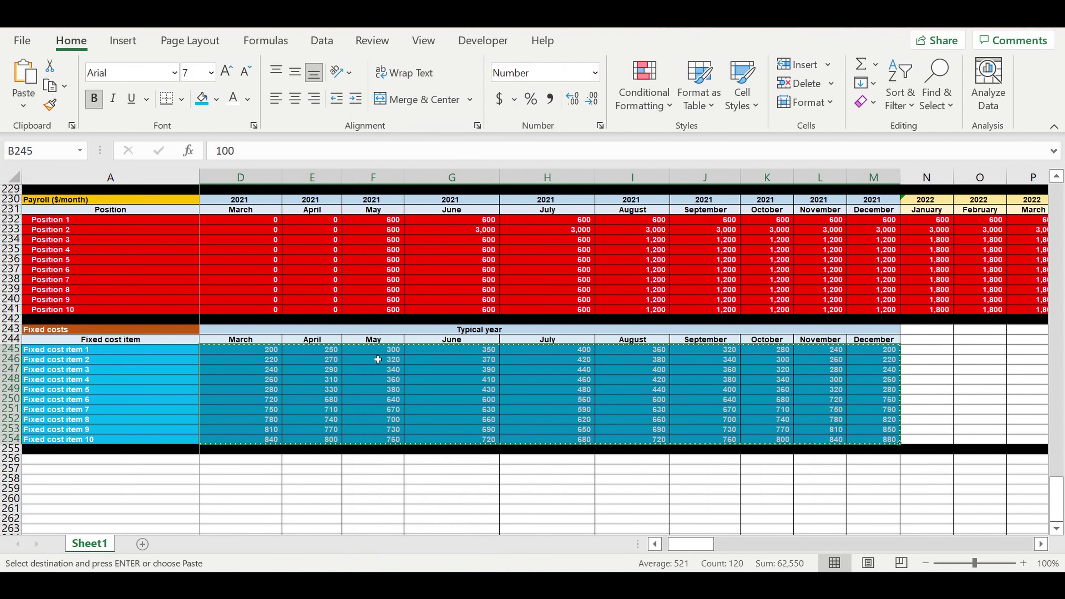
{"action": "right_click", "coordinate": [310, 374]}
{"action": "left_click", "coordinate": [372, 206]}
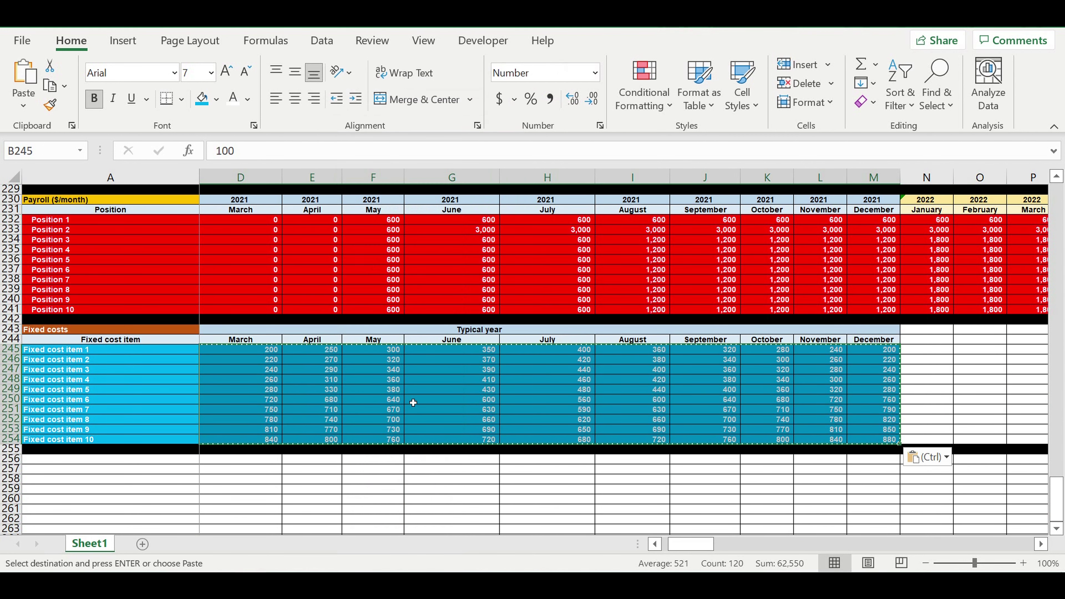
{"action": "left_click", "coordinate": [387, 381]}
{"action": "left_click", "coordinate": [452, 389]}
{"action": "left_click", "coordinate": [547, 409]}
{"action": "left_click", "coordinate": [705, 373]}
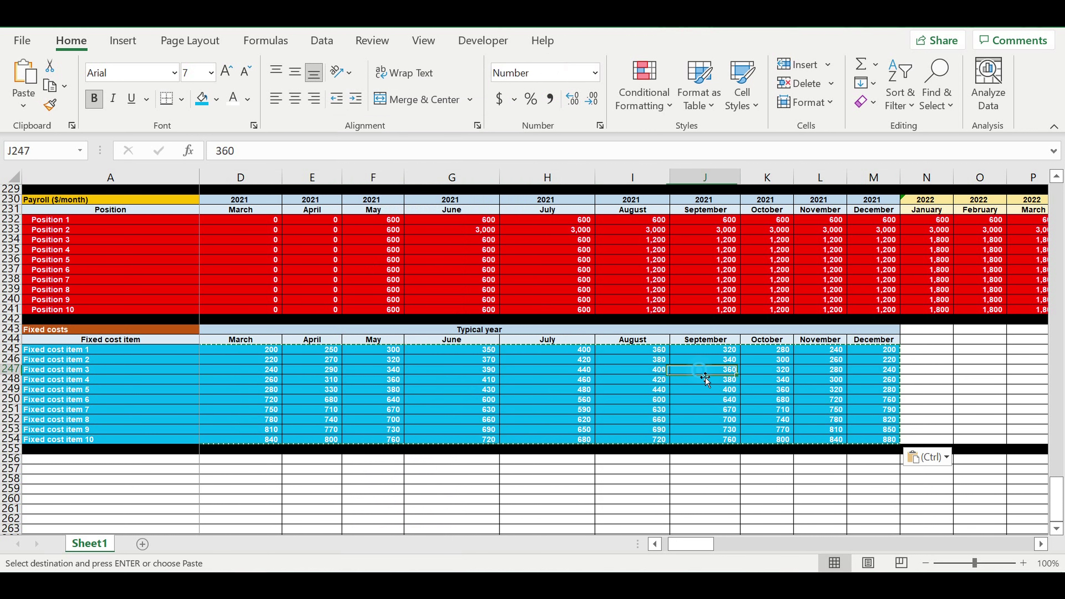
{"action": "left_click", "coordinate": [705, 399]}
{"action": "left_click_drag", "start_coordinate": [692, 545], "coordinate": [621, 546]}
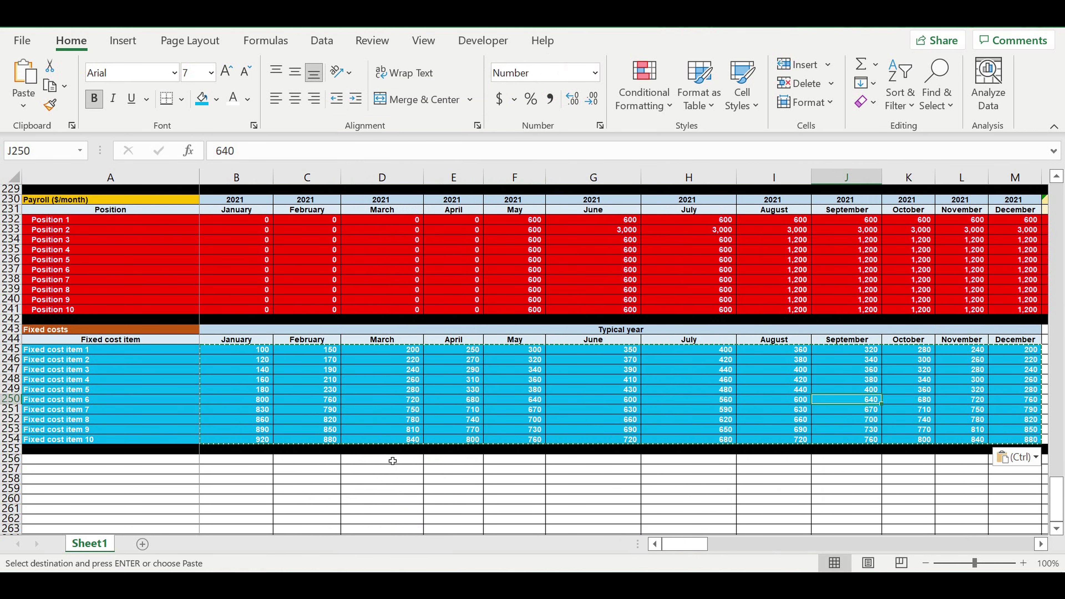
{"action": "left_click", "coordinate": [379, 439]}
{"action": "left_click", "coordinate": [243, 370]}
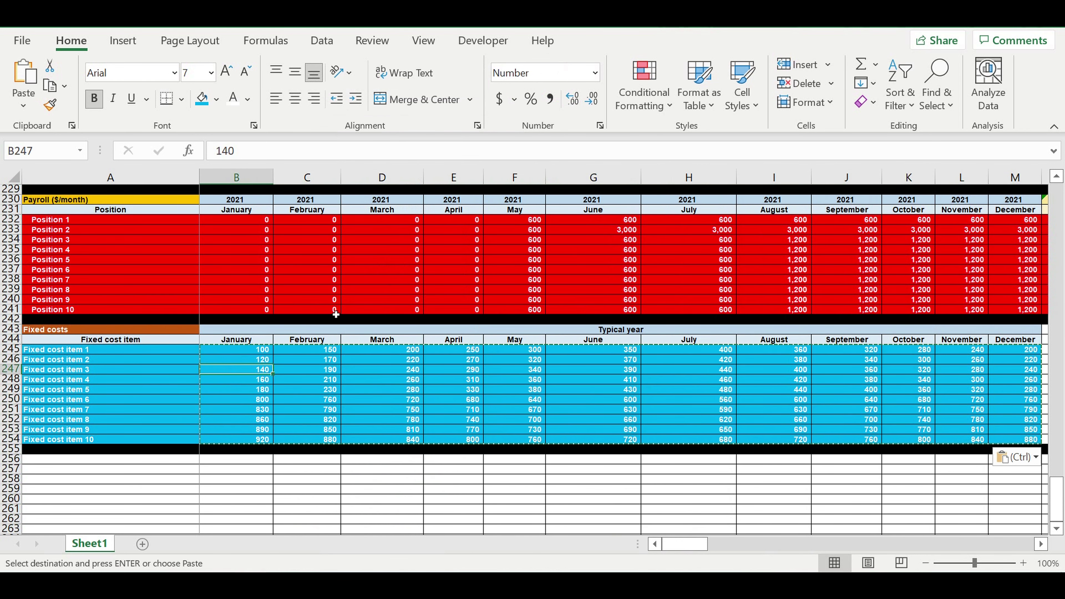
{"action": "left_click_drag", "start_coordinate": [243, 350], "coordinate": [522, 398]}
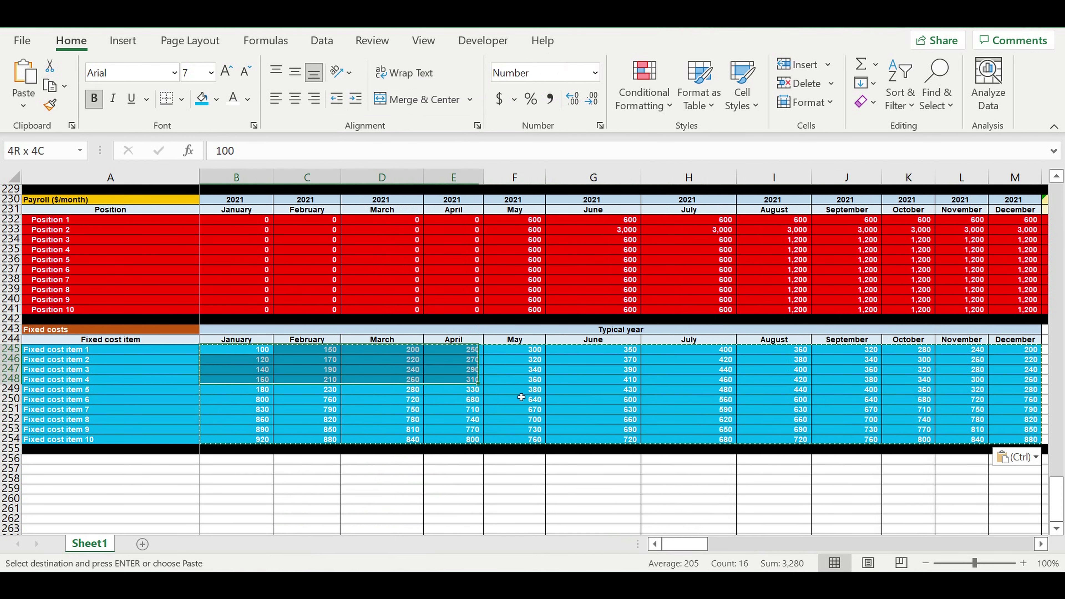
{"action": "left_click_drag", "start_coordinate": [520, 219], "coordinate": [749, 307]}
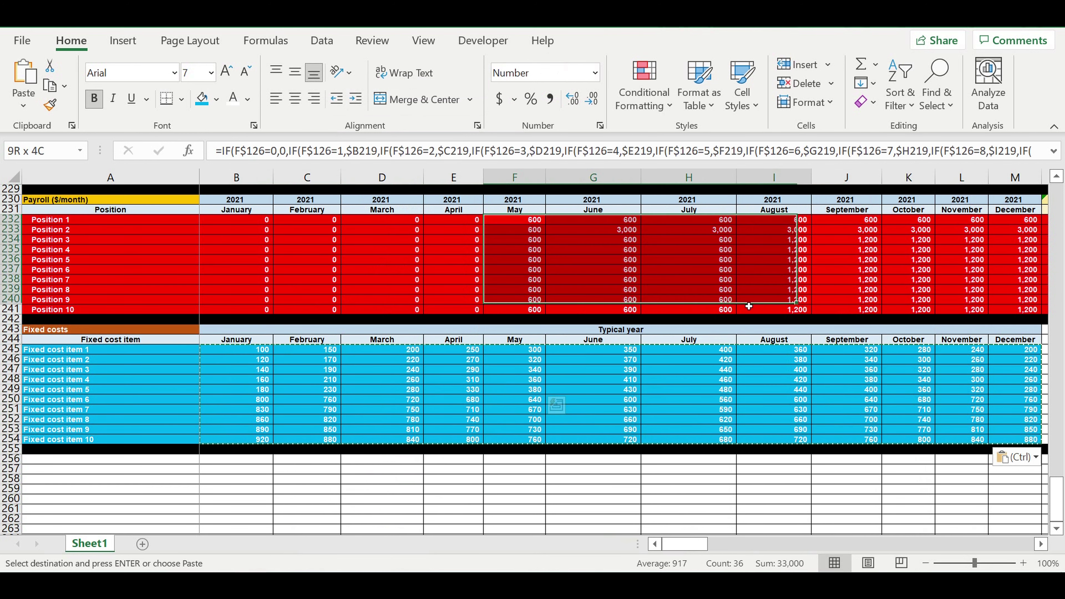
Step: Copy the Payroll header rows 230–231 and select A256 as the destination
{"action": "left_click", "coordinate": [10, 199]}
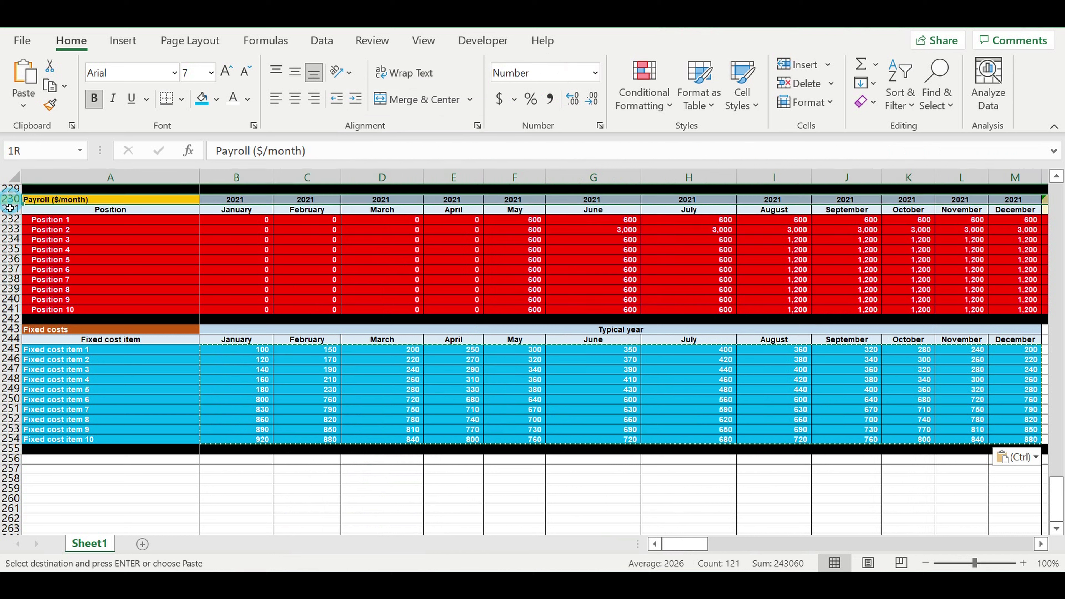
{"action": "left_click_drag", "start_coordinate": [10, 207], "coordinate": [10, 208]}
{"action": "key", "text": "ctrl+c"}
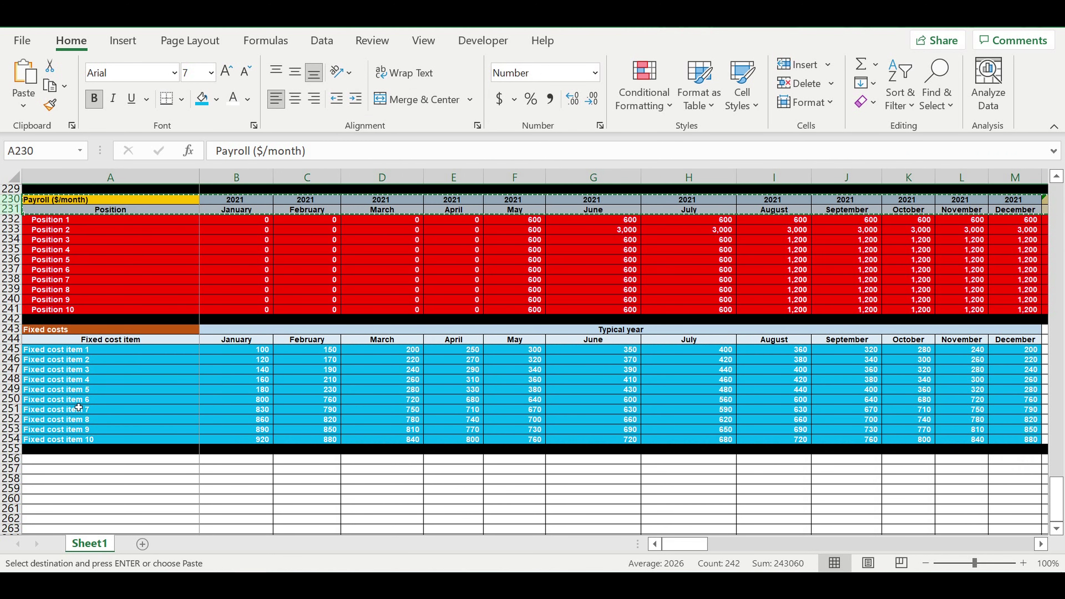
{"action": "left_click", "coordinate": [55, 463]}
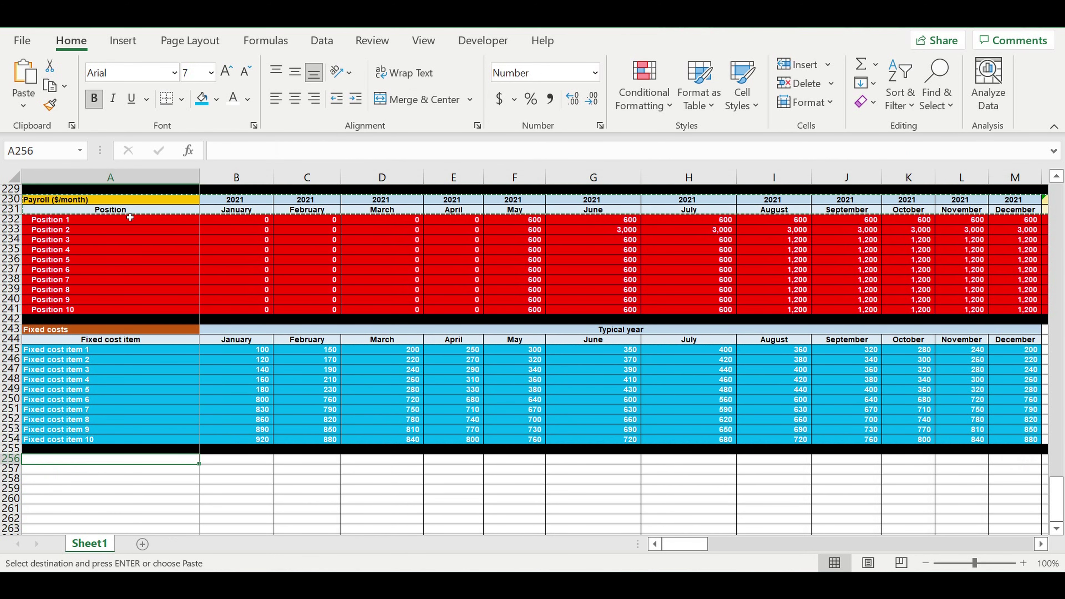
Step: Paste the header rows at row 256 and link the year cell B256 to =B230
{"action": "key", "text": "ctrl+v"}
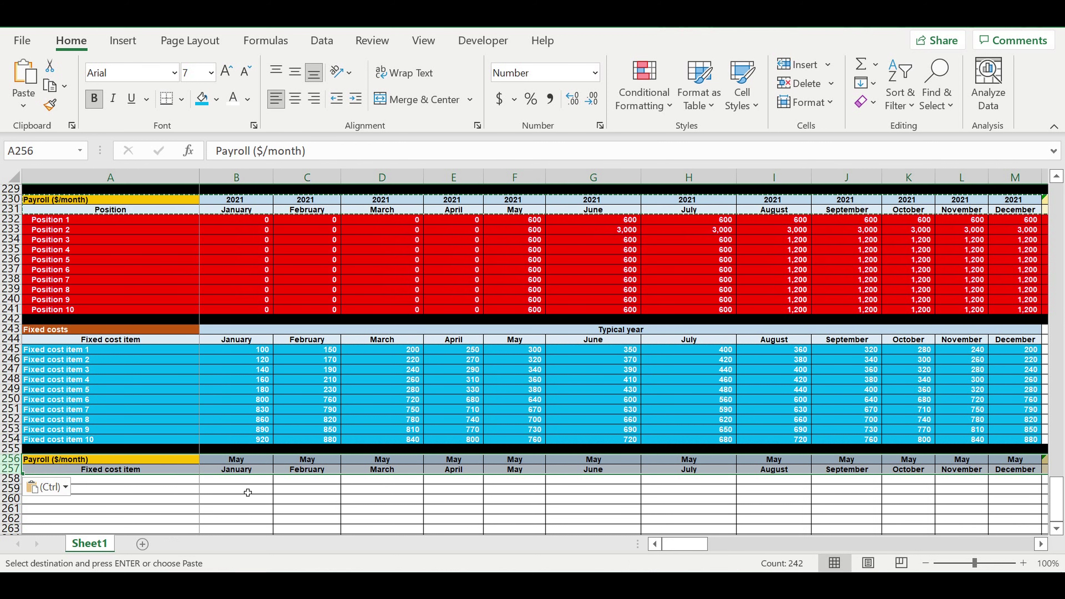
{"action": "left_click", "coordinate": [248, 493]}
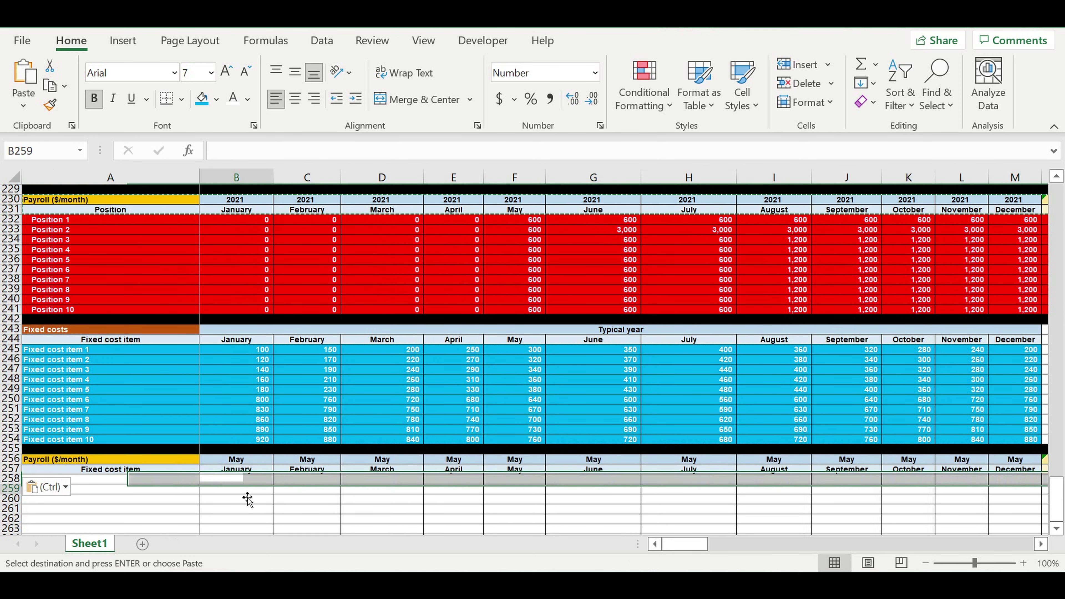
{"action": "left_click", "coordinate": [156, 460]}
{"action": "left_click", "coordinate": [248, 460]}
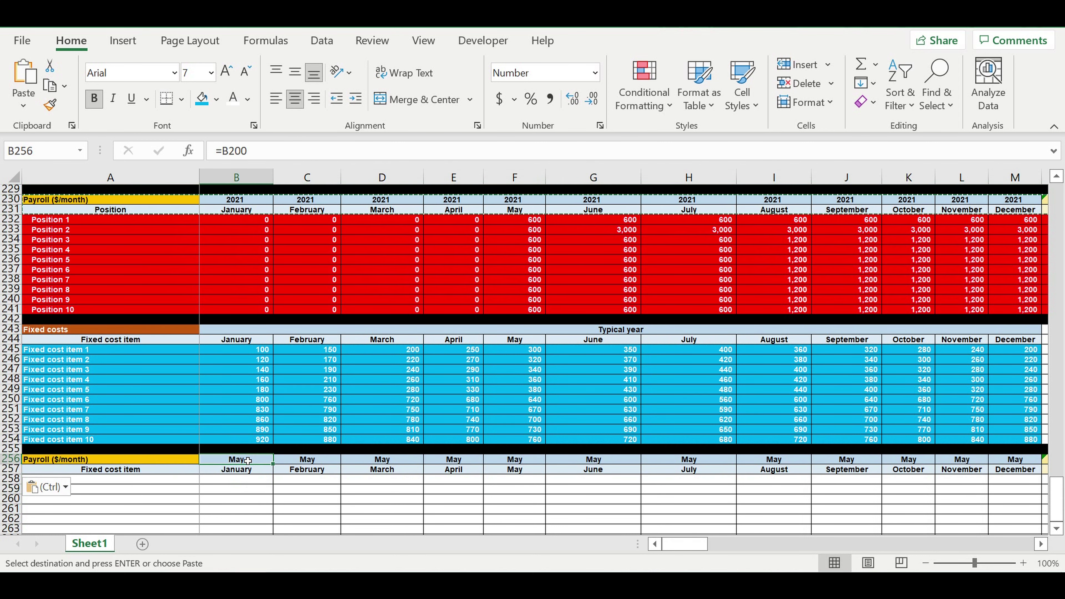
{"action": "type", "text": "="}
{"action": "left_click", "coordinate": [231, 204]}
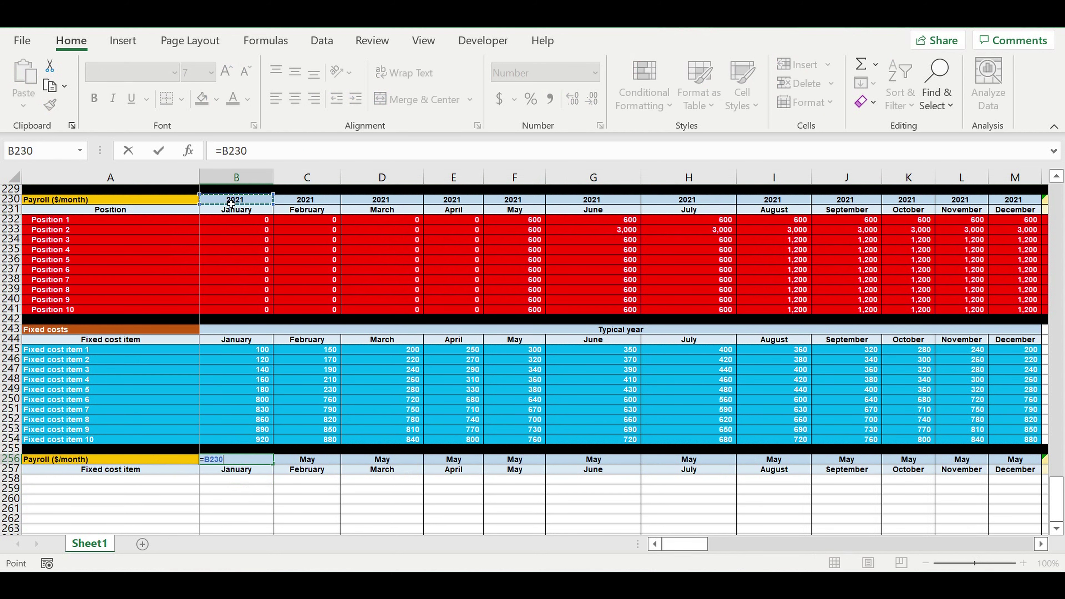
{"action": "key", "text": "Return"}
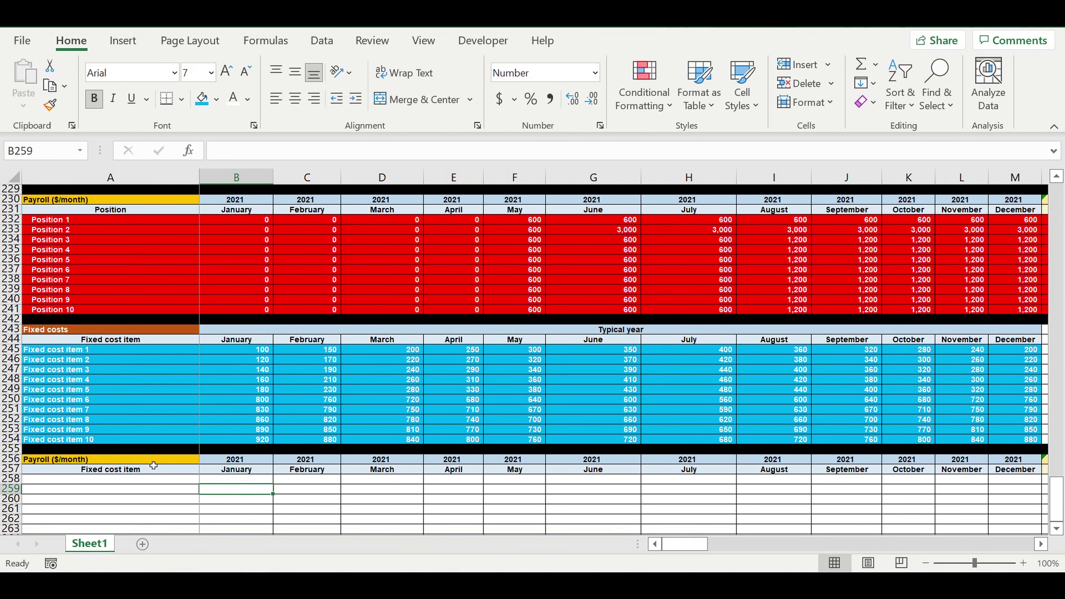
Step: Fill A256 dark blue and title it 'Fixed costs calc'
{"action": "left_click", "coordinate": [148, 460]}
{"action": "left_click", "coordinate": [215, 105]}
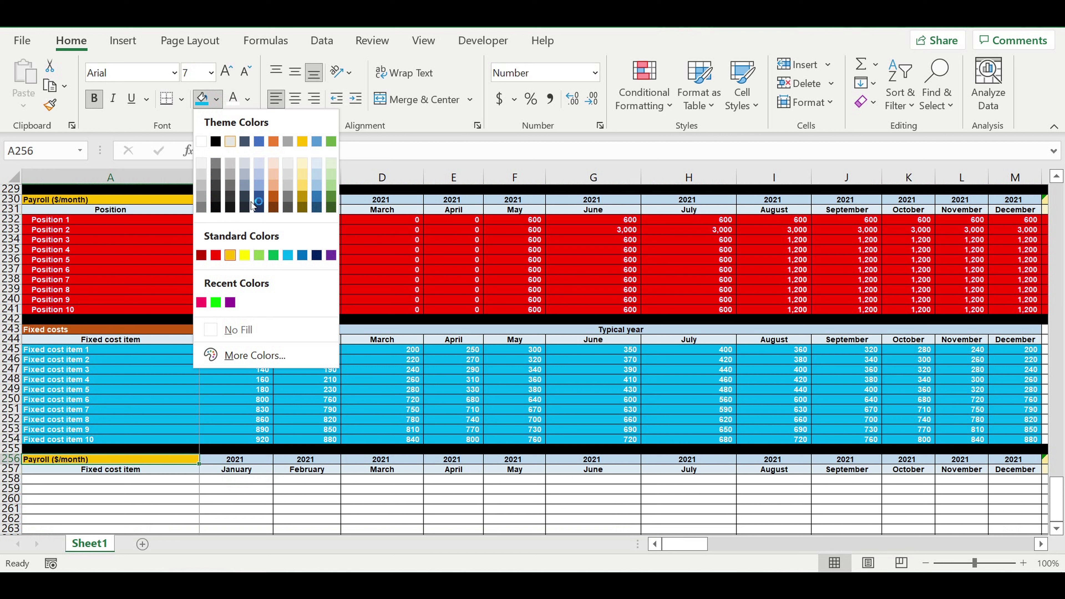
{"action": "left_click", "coordinate": [260, 201]}
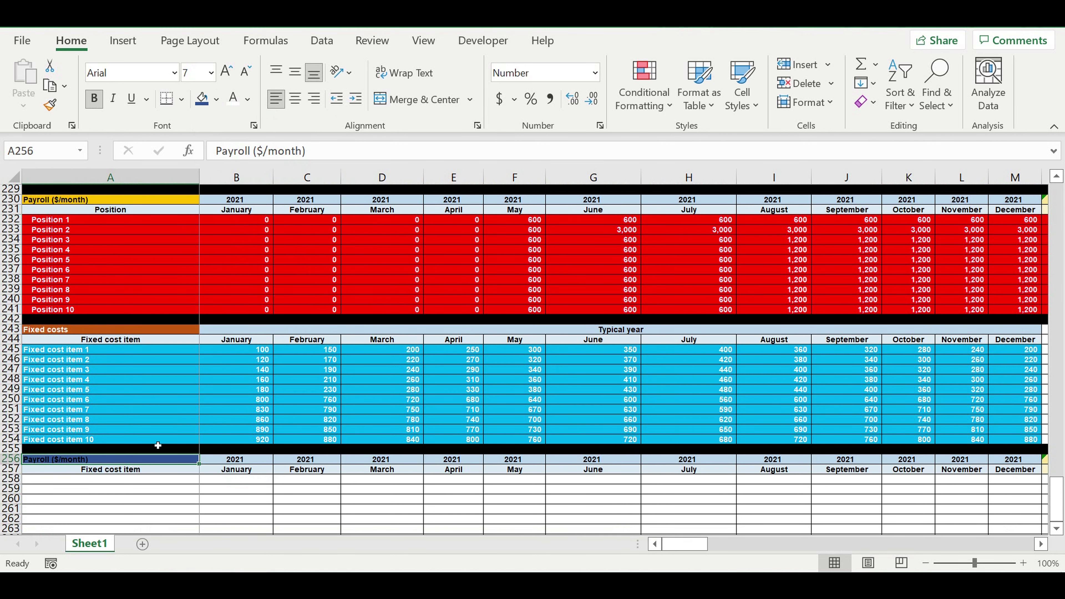
{"action": "type", "text": "Fixed costs calc"}
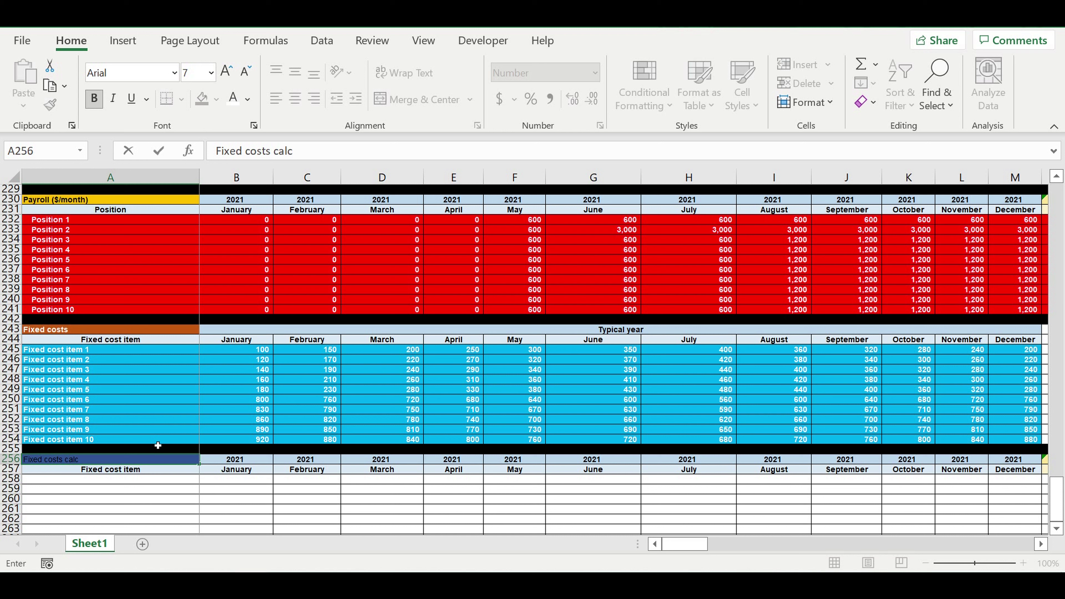
{"action": "key", "text": "Return"}
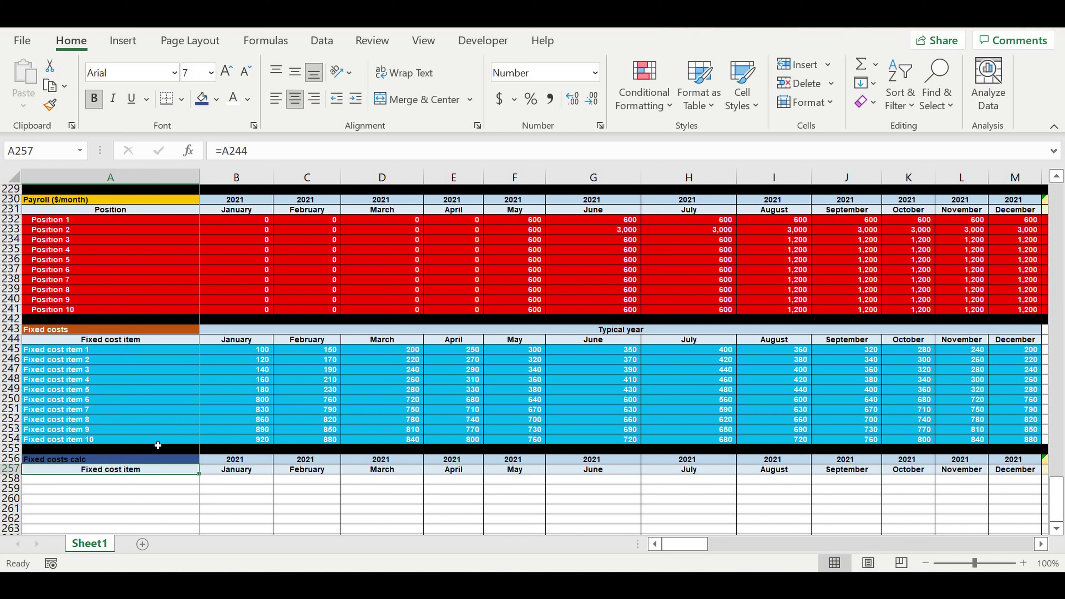
{"action": "left_click", "coordinate": [148, 454]}
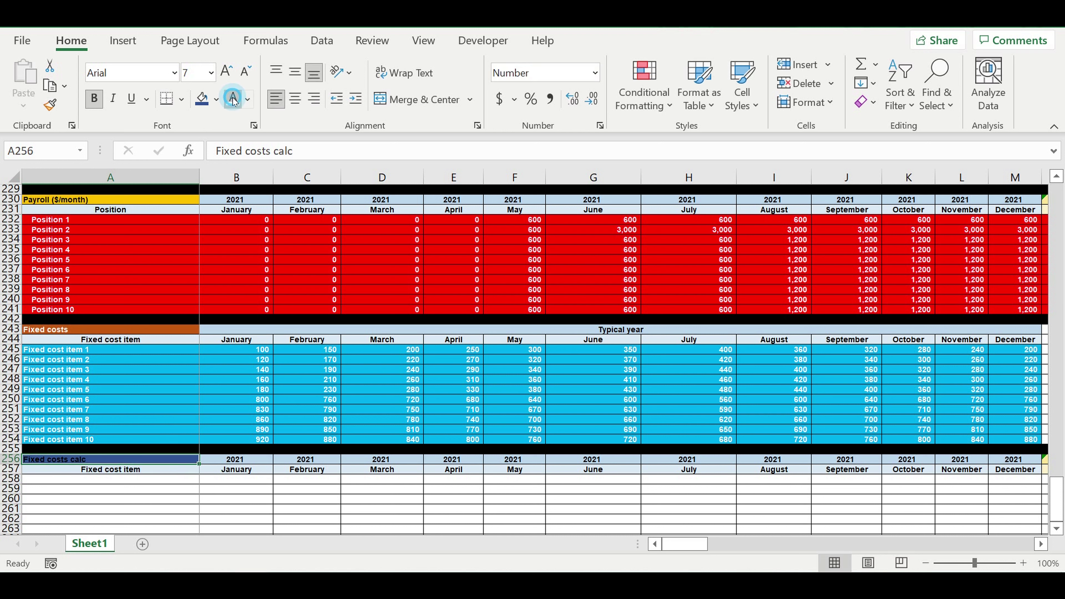
Step: Link A258 to =A245 and fill down to A267 to list Fixed cost items 1–10
{"action": "left_click", "coordinate": [114, 482]}
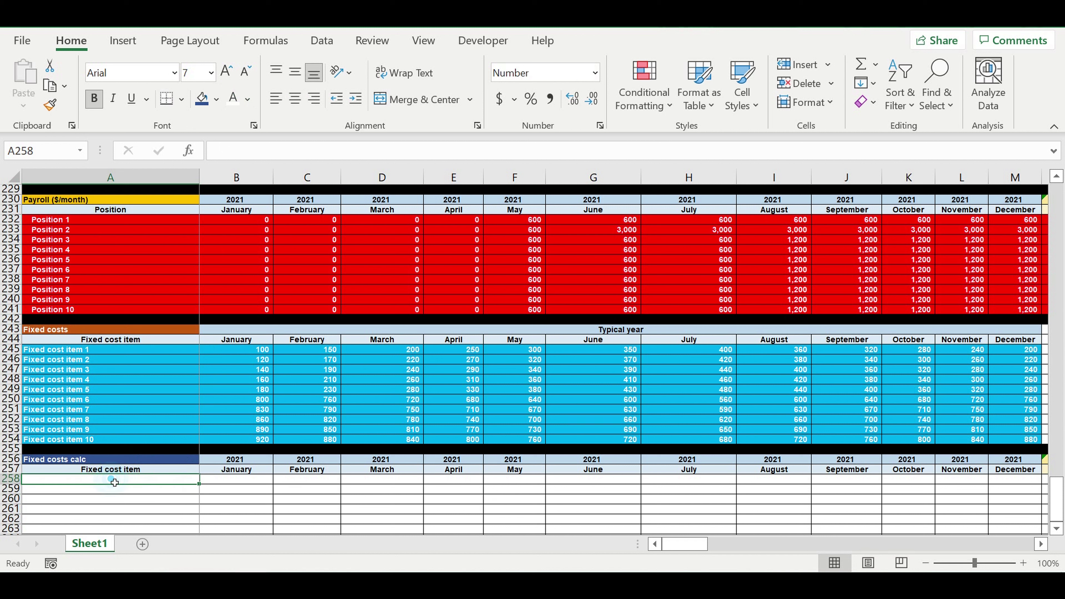
{"action": "type", "text": "="}
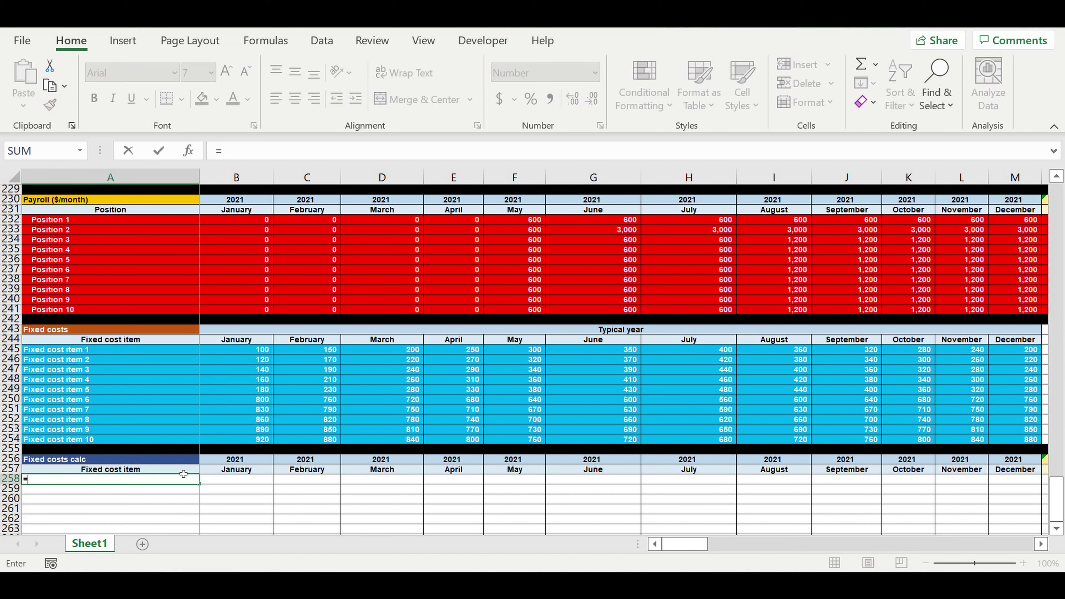
{"action": "left_click", "coordinate": [53, 354]}
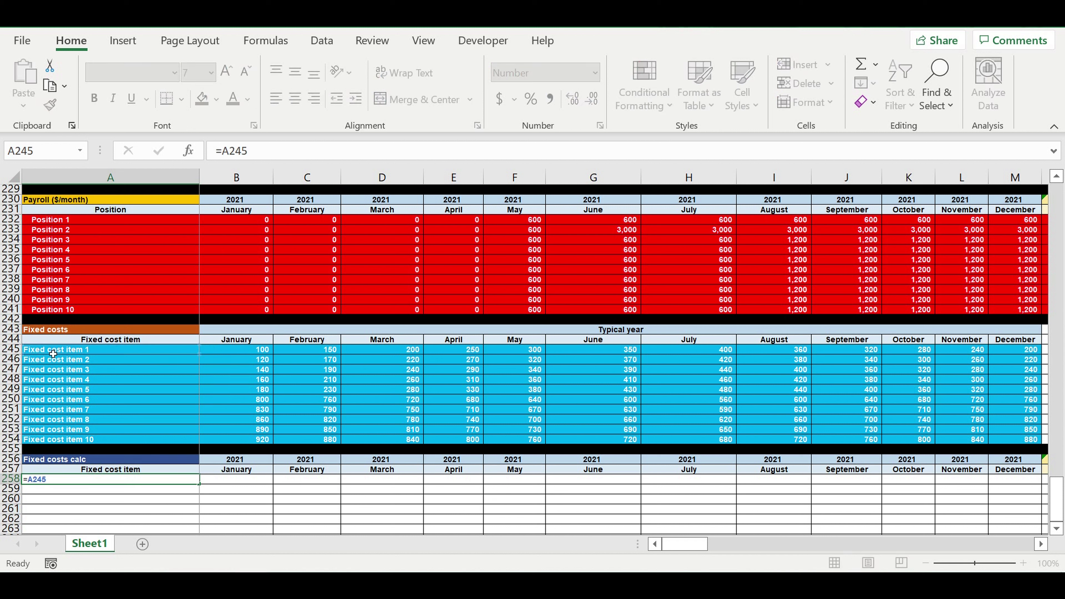
{"action": "key", "text": "Return"}
{"action": "scroll", "coordinate": [133, 408], "scroll_direction": "down", "scroll_amount": 4}
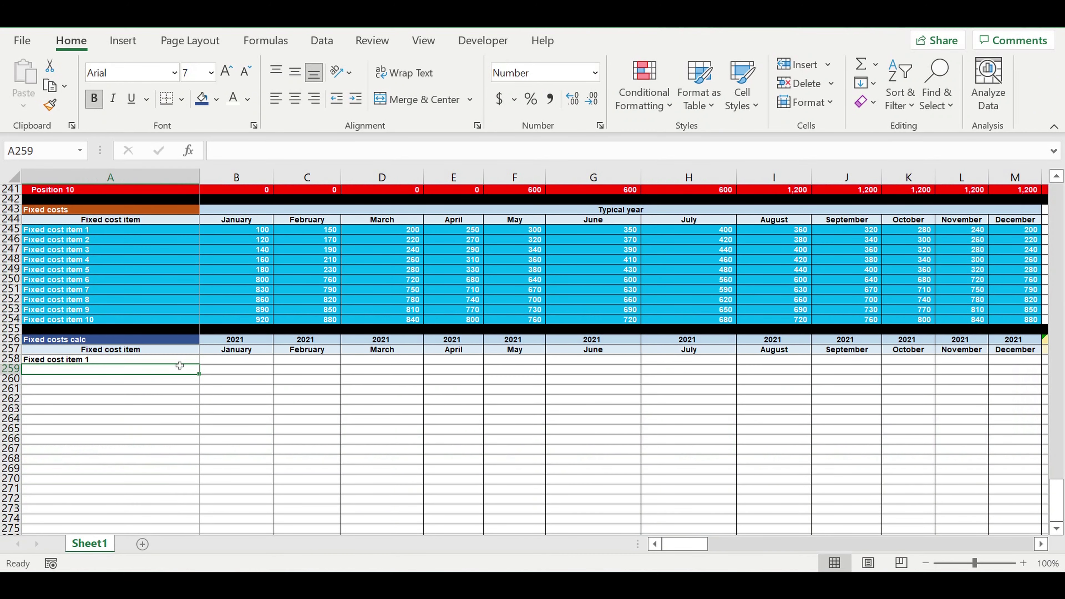
{"action": "key", "text": "Up"}
{"action": "left_click_drag", "start_coordinate": [200, 365], "coordinate": [205, 451]}
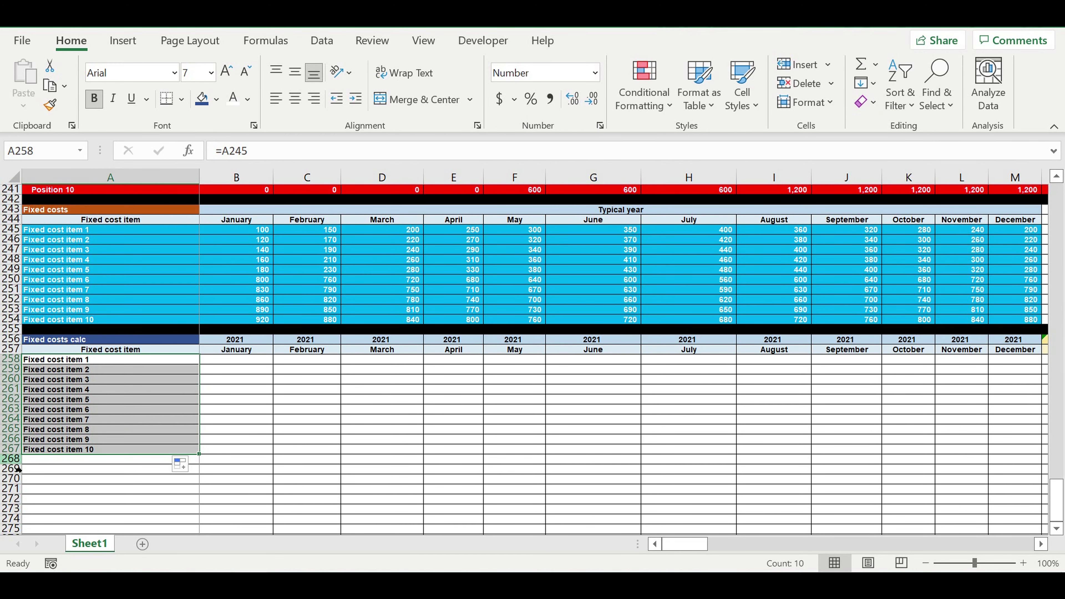
Step: Fill row 268 black as a separator below the block
{"action": "left_click", "coordinate": [13, 459]}
{"action": "left_click", "coordinate": [216, 99]}
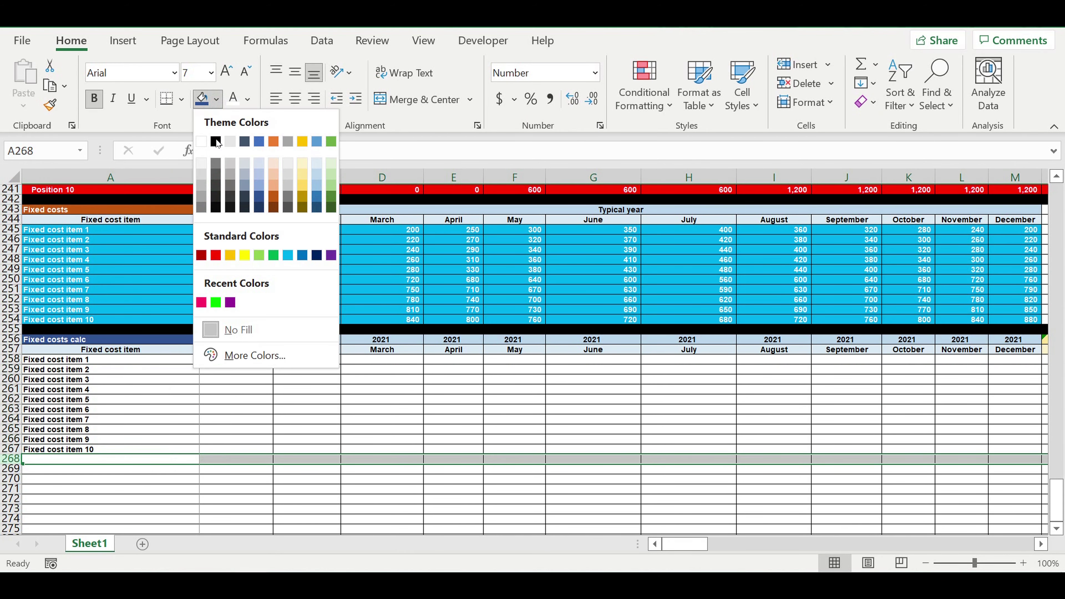
{"action": "left_click", "coordinate": [216, 142]}
Step: Indent the ten item names in A258:A267
{"action": "left_click", "coordinate": [110, 360]}
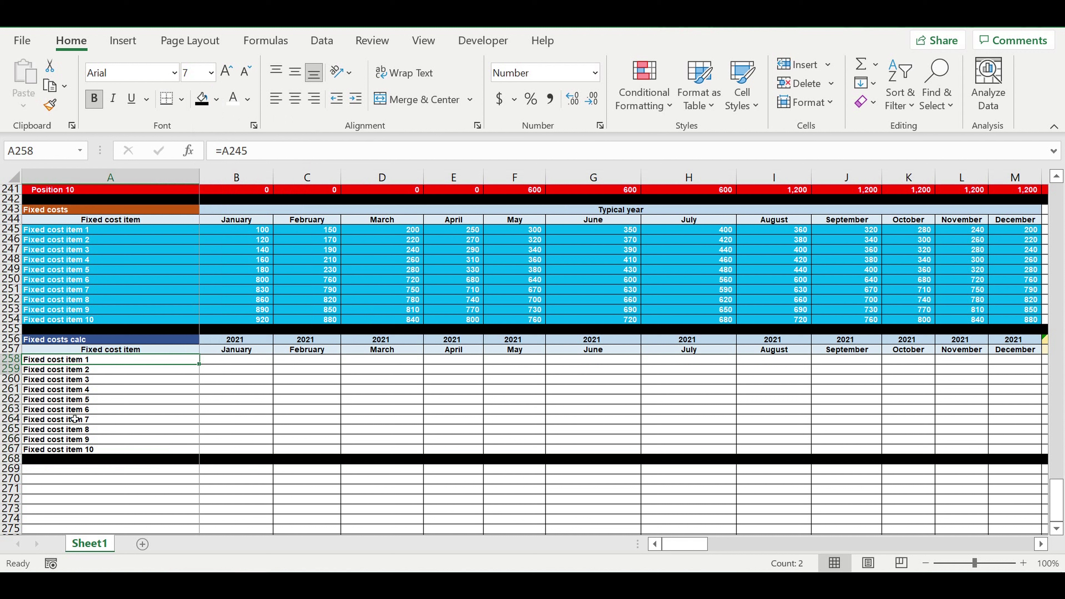
{"action": "left_click_drag", "start_coordinate": [110, 360], "coordinate": [111, 449]}
{"action": "left_click", "coordinate": [355, 99]}
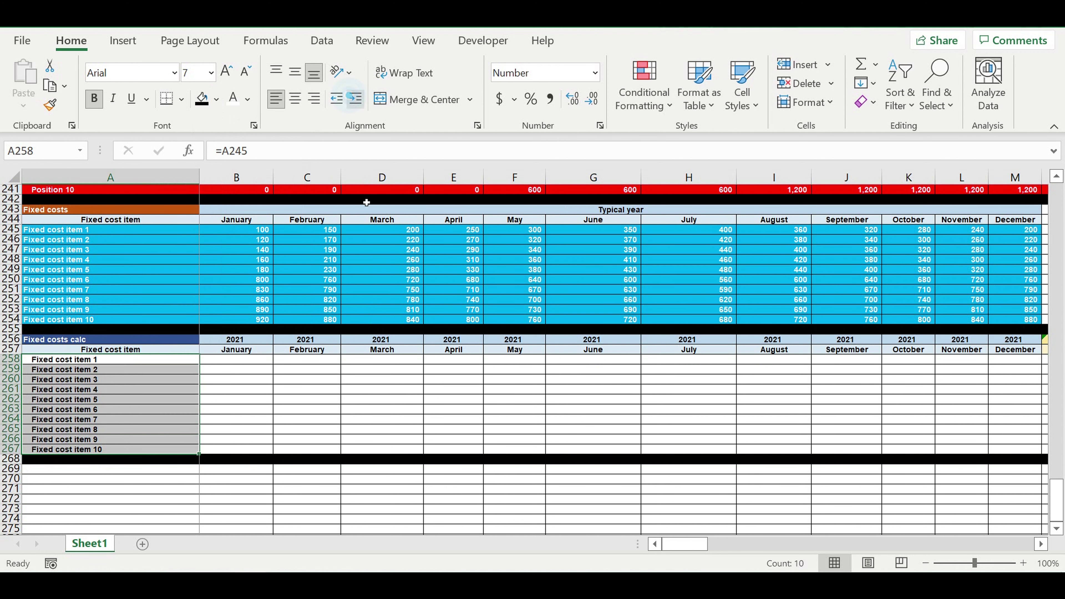
{"action": "left_click", "coordinate": [226, 360]}
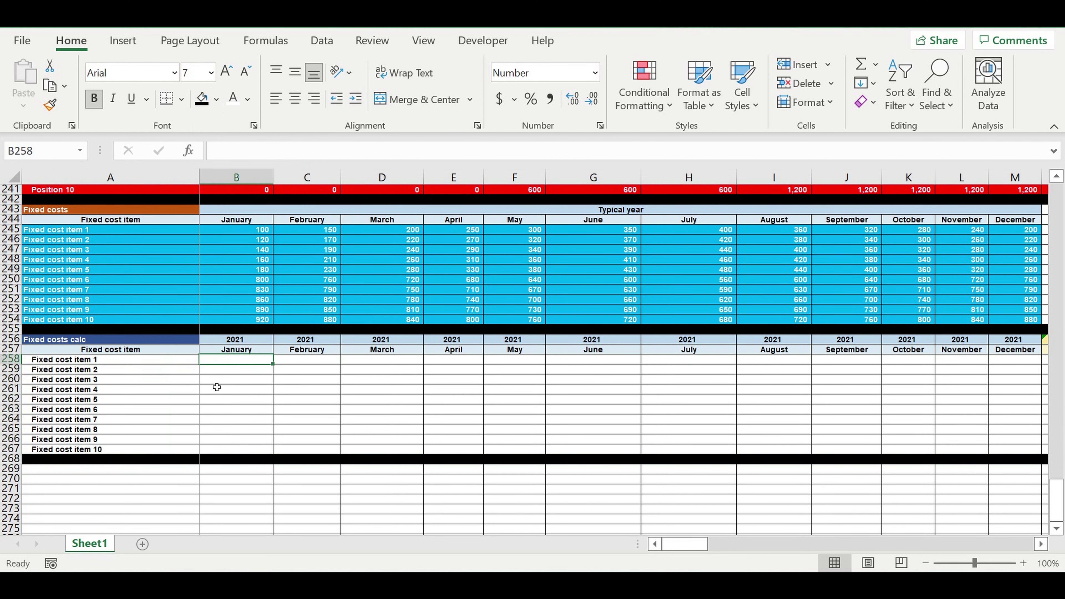
Step: Enter =B245 in B258 and fill across to M267 for the 2021 months
{"action": "type", "text": "="}
{"action": "left_click", "coordinate": [230, 236]}
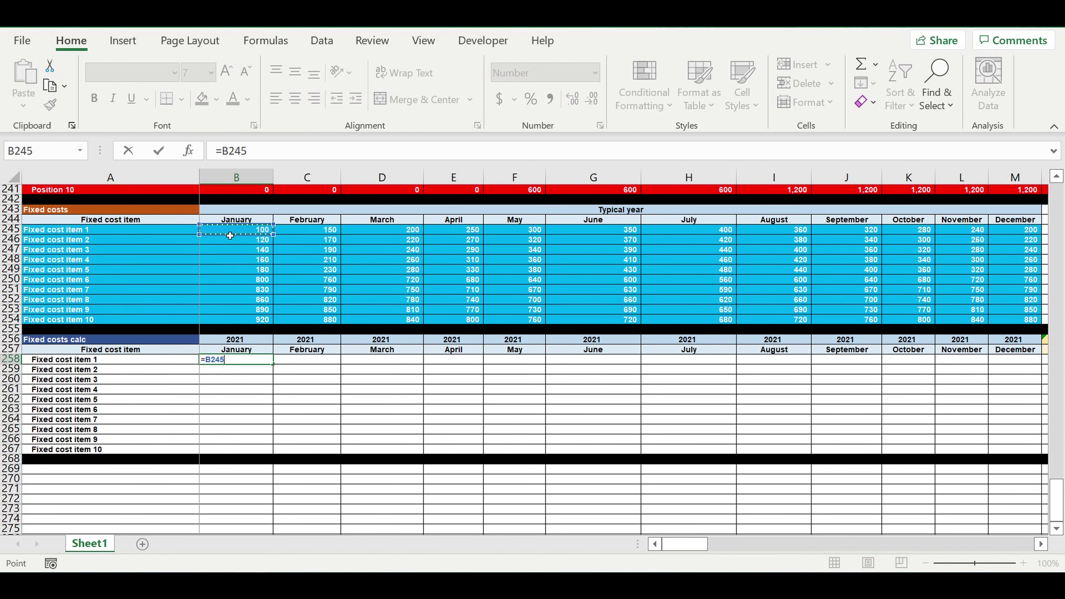
{"action": "key", "text": "Return"}
{"action": "left_click", "coordinate": [253, 360]}
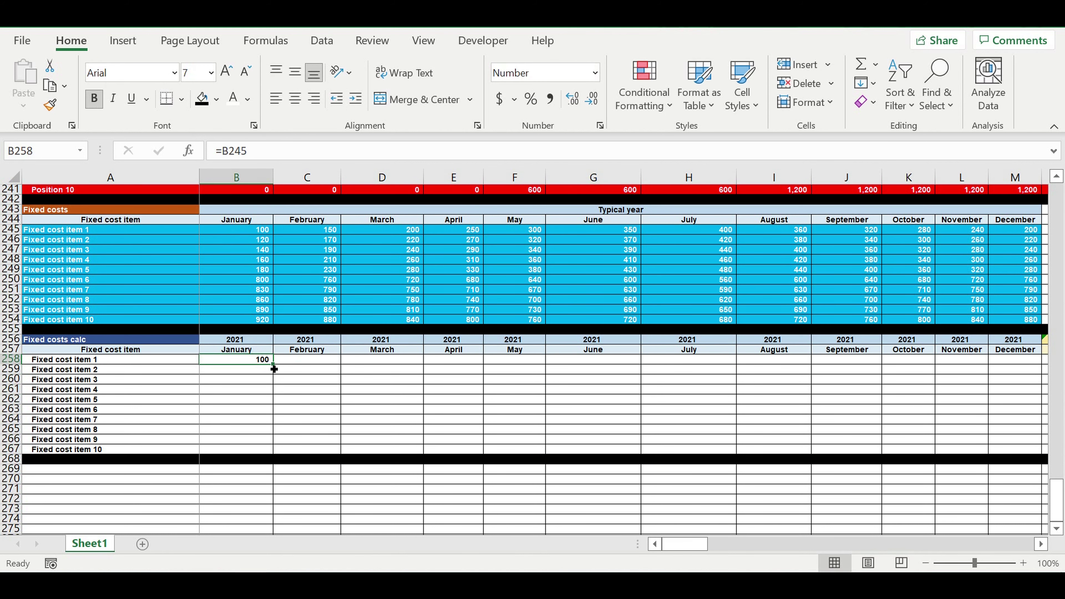
{"action": "left_click_drag", "start_coordinate": [273, 363], "coordinate": [1040, 454]}
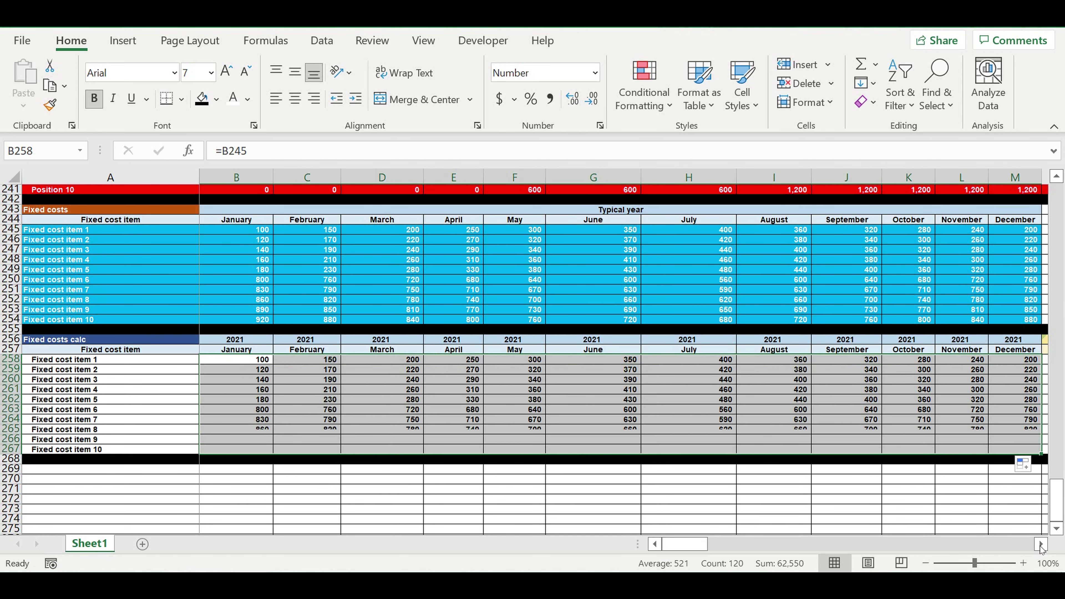
Step: Link N258 to the previous year's B258 and fill through DQ267, repeating costs to December 2030
{"action": "left_click", "coordinate": [1041, 544]}
{"action": "left_click", "coordinate": [1041, 545]}
{"action": "left_click", "coordinate": [1040, 545]}
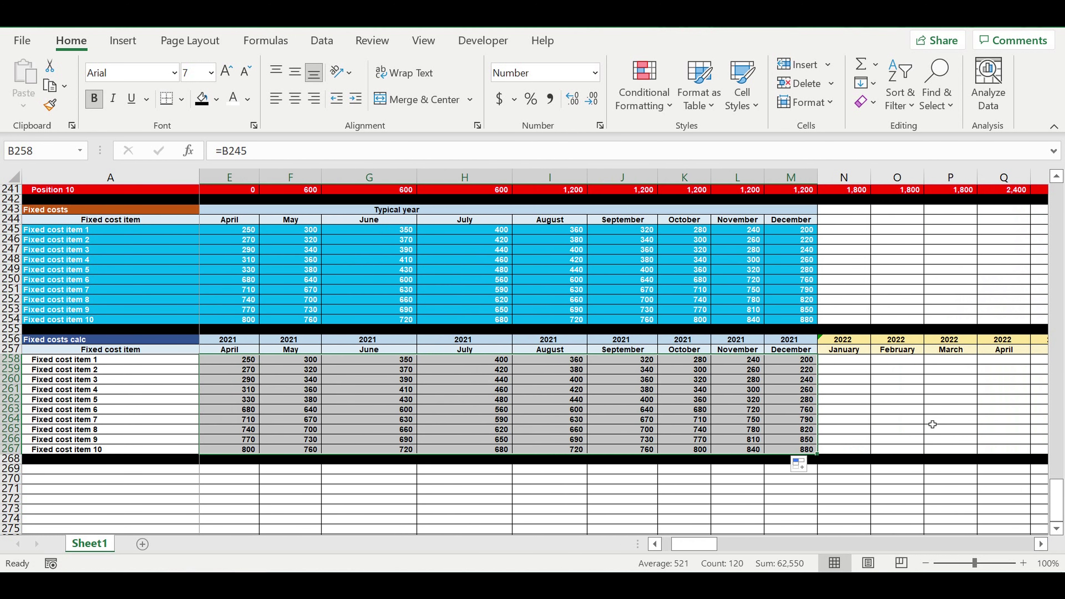
{"action": "left_click", "coordinate": [840, 362]}
{"action": "type", "text": "="}
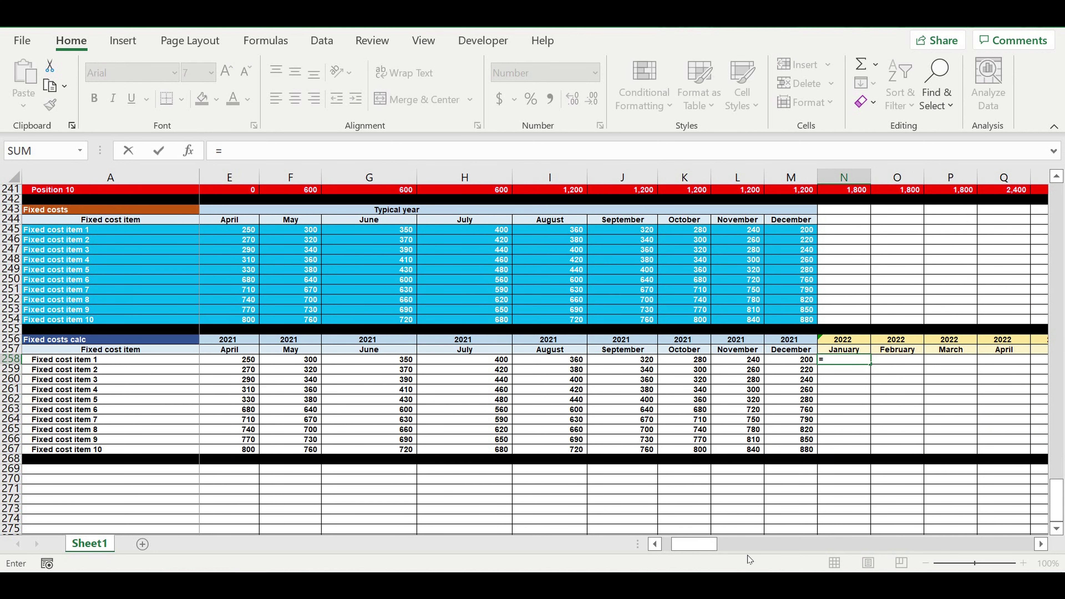
{"action": "left_click_drag", "start_coordinate": [696, 544], "coordinate": [686, 544]}
{"action": "left_click", "coordinate": [243, 363]}
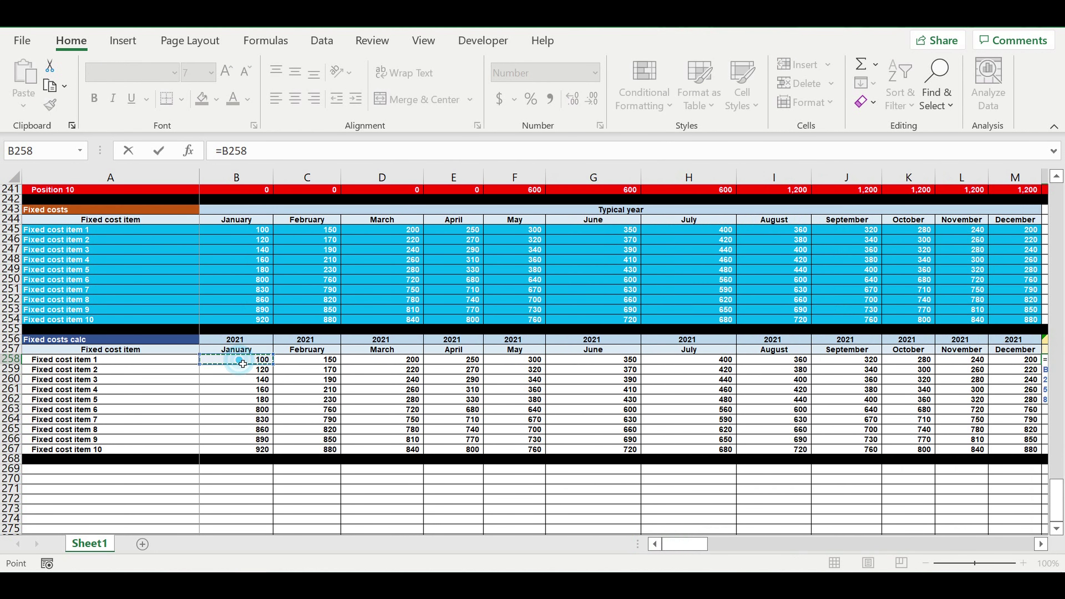
{"action": "key", "text": "Return"}
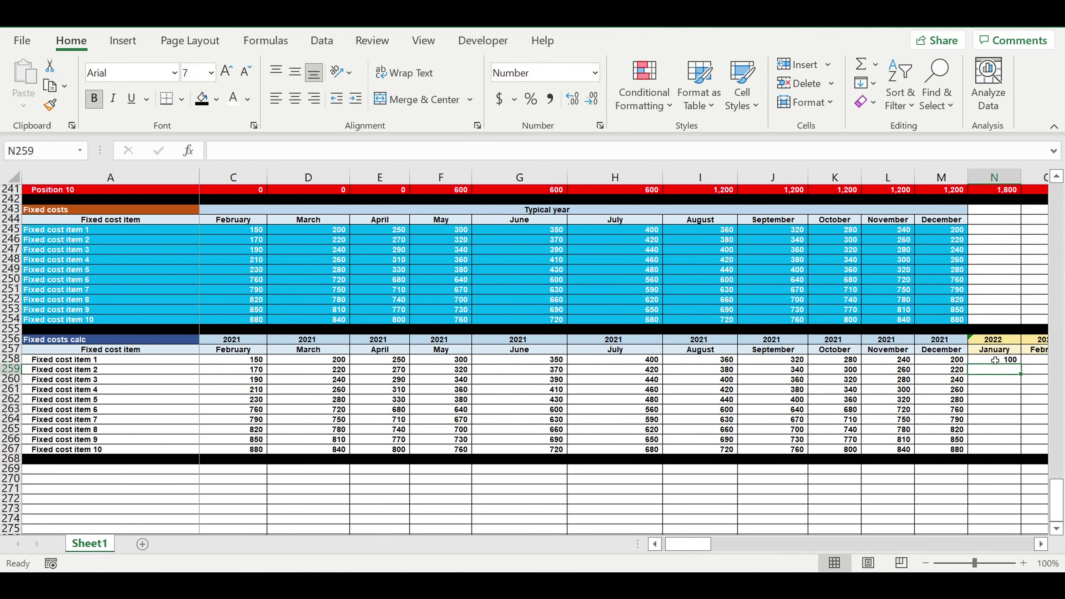
{"action": "left_click", "coordinate": [995, 360]}
{"action": "left_click_drag", "start_coordinate": [1029, 368], "coordinate": [952, 382]}
{"action": "left_click", "coordinate": [652, 419]}
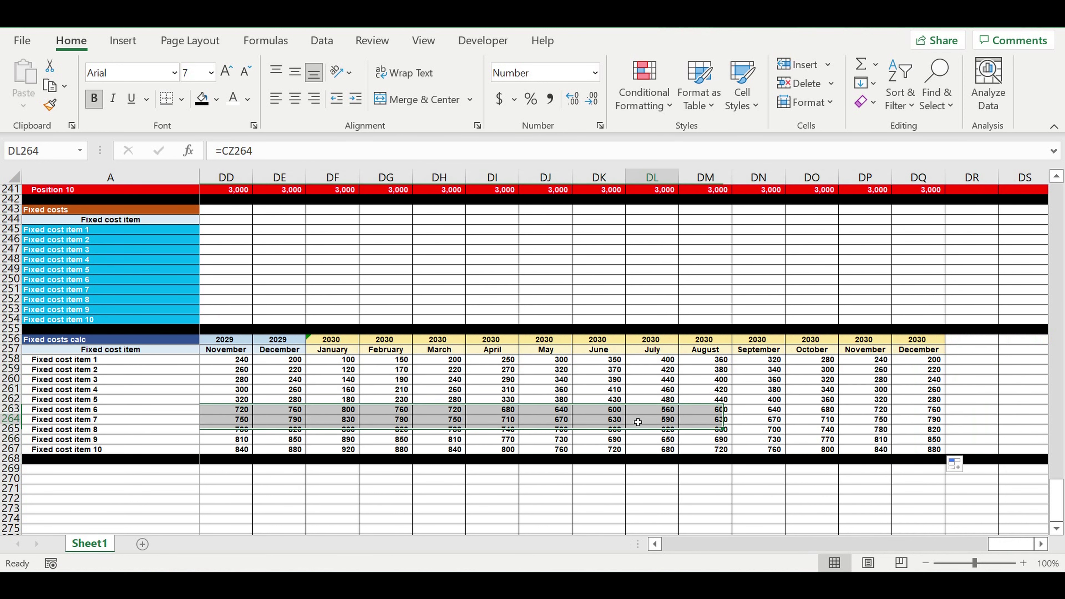
{"action": "left_click_drag", "start_coordinate": [1007, 545], "coordinate": [682, 544]}
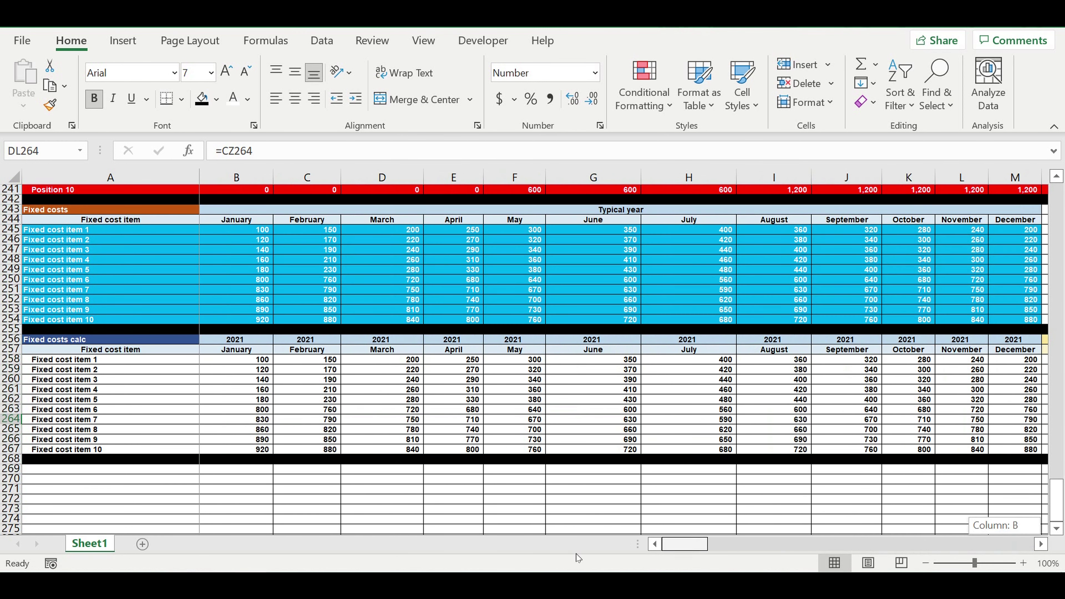
{"action": "left_click", "coordinate": [415, 420]}
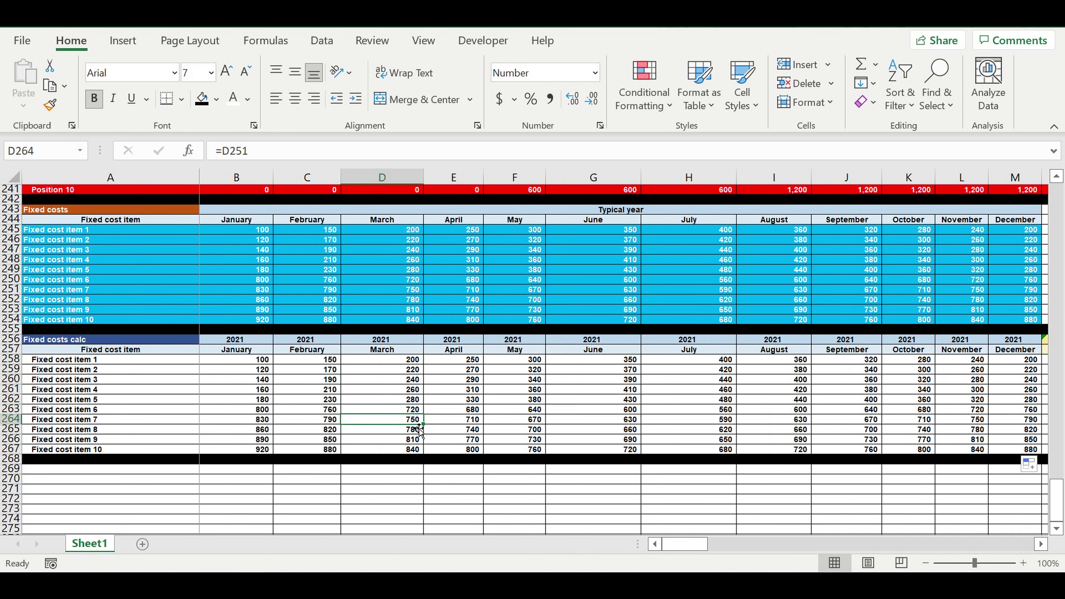
{"action": "scroll", "coordinate": [416, 425], "scroll_direction": "up", "scroll_amount": 4}
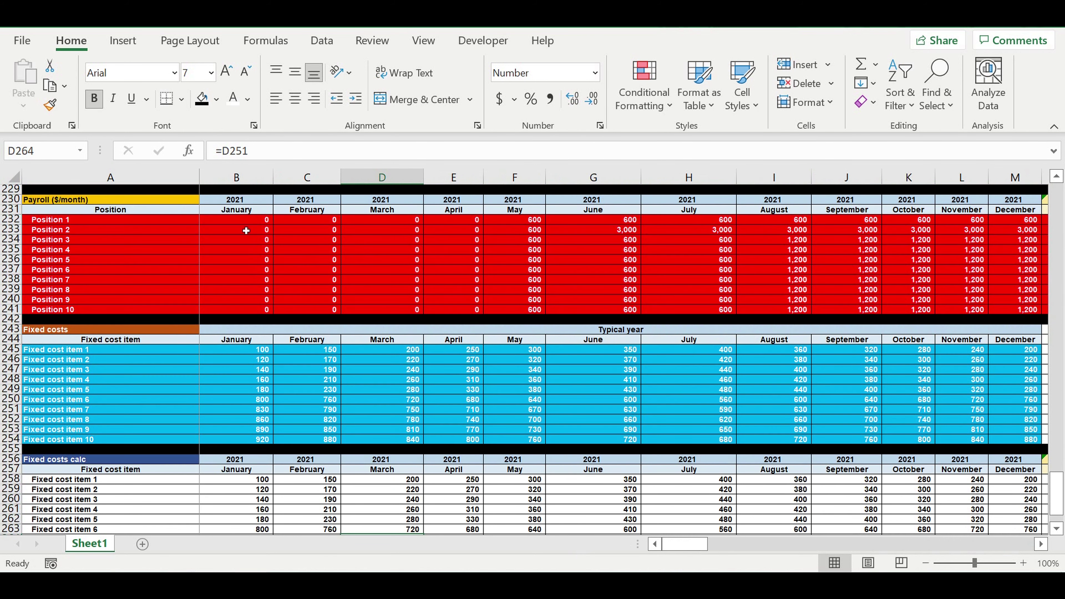
Step: Check the January–April and May–July payroll totals
{"action": "left_click_drag", "start_coordinate": [245, 220], "coordinate": [450, 310]}
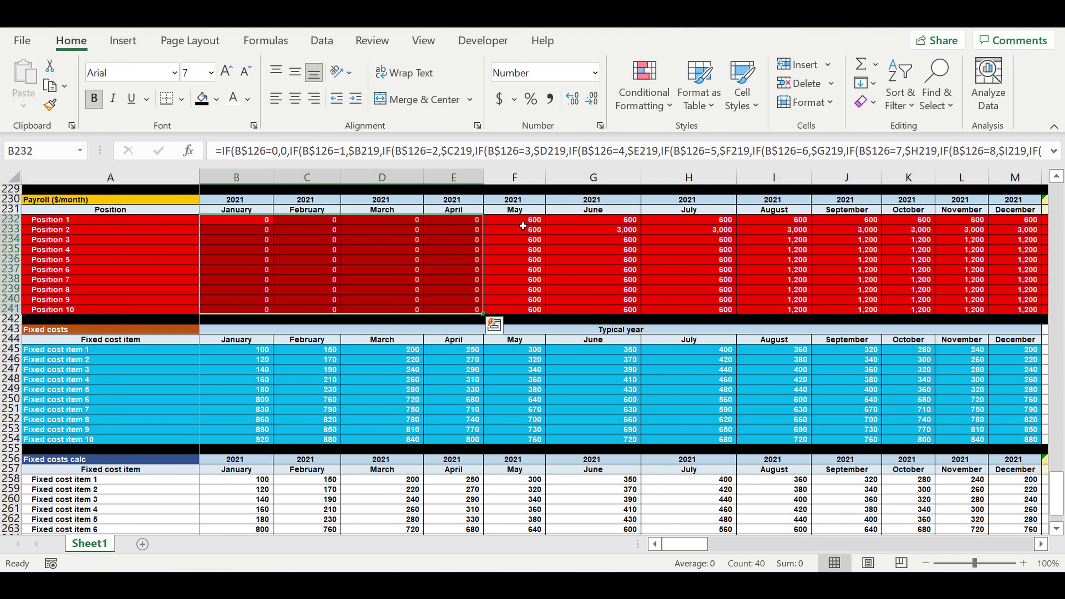
{"action": "left_click_drag", "start_coordinate": [523, 220], "coordinate": [695, 316]}
{"action": "scroll", "coordinate": [435, 422], "scroll_direction": "down", "scroll_amount": 8}
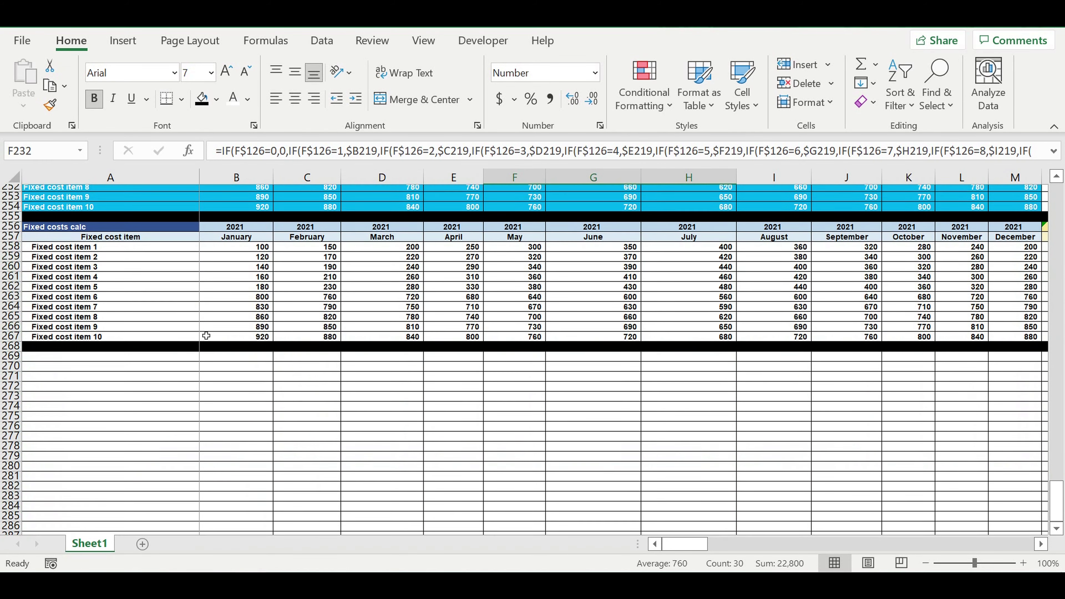
{"action": "scroll", "coordinate": [206, 336], "scroll_direction": "up", "scroll_amount": 2}
Step: Copy header rows 256–257 to row 269 and link B269's year to B256
{"action": "left_click_drag", "start_coordinate": [13, 279], "coordinate": [12, 289]}
{"action": "key", "text": "ctrl+c"}
{"action": "left_click", "coordinate": [65, 412]}
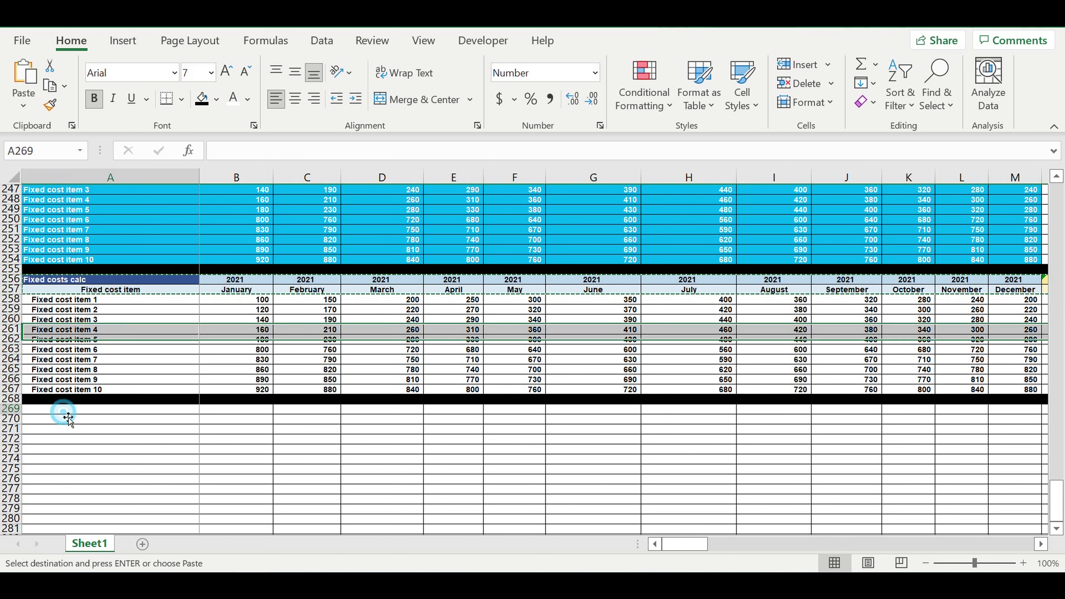
{"action": "key", "text": "ctrl+v"}
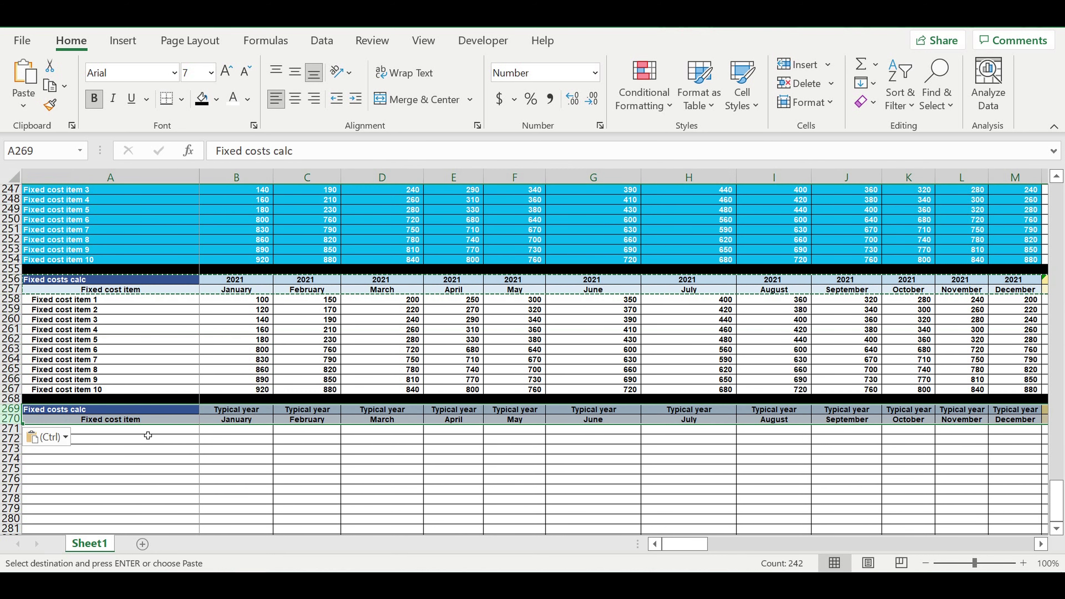
{"action": "left_click", "coordinate": [184, 438]}
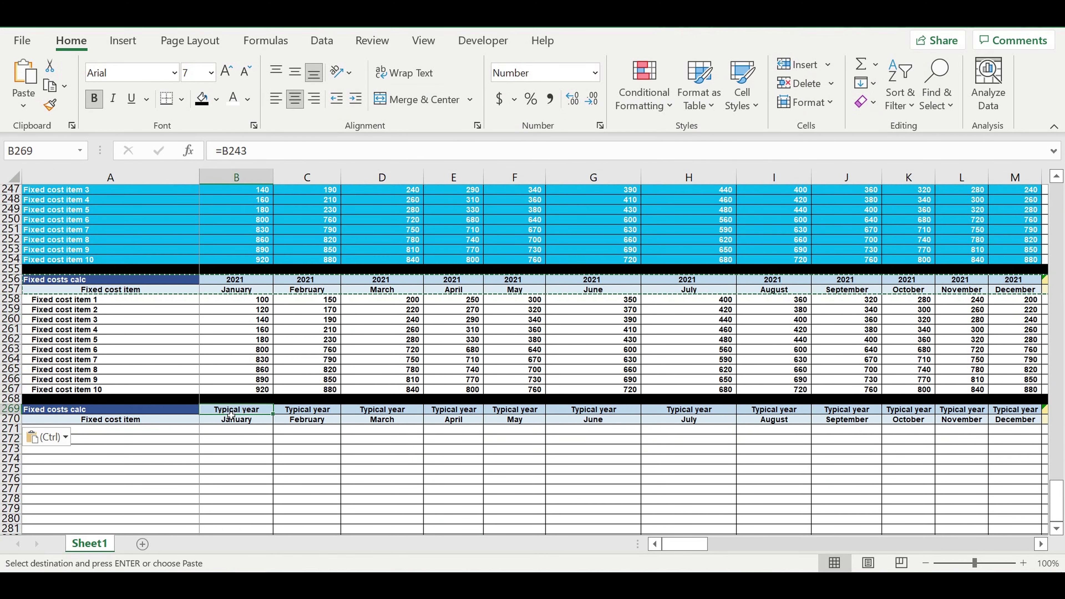
{"action": "type", "text": "="}
{"action": "left_click", "coordinate": [237, 280]}
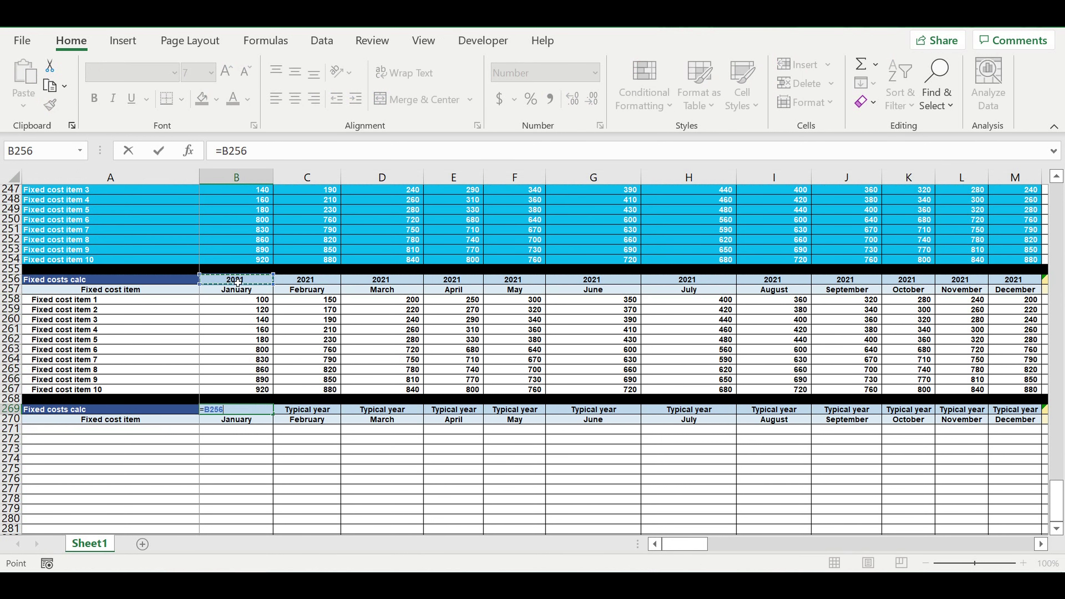
{"action": "key", "text": "Return"}
Step: Fill the new block title cell A269 purple
{"action": "key", "text": "Up"}
{"action": "key", "text": "Left"}
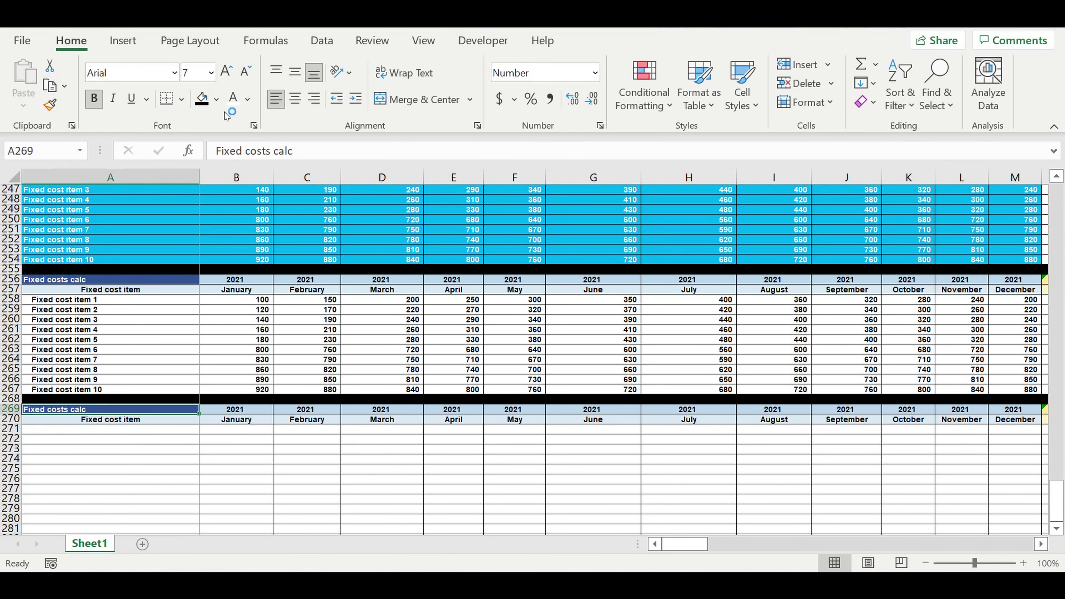
{"action": "left_click", "coordinate": [216, 99]}
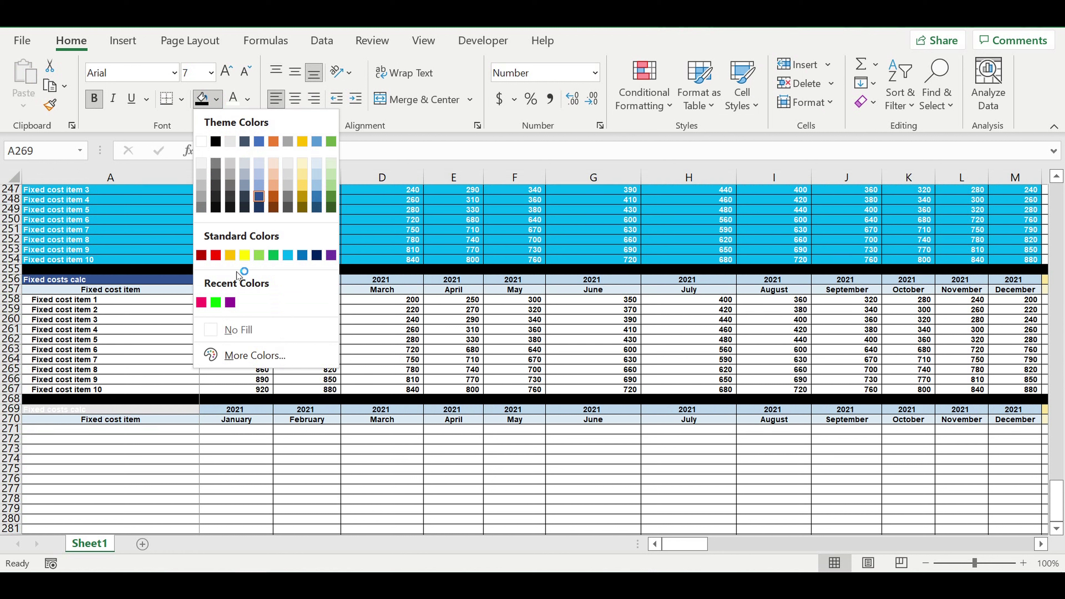
{"action": "left_click", "coordinate": [231, 302]}
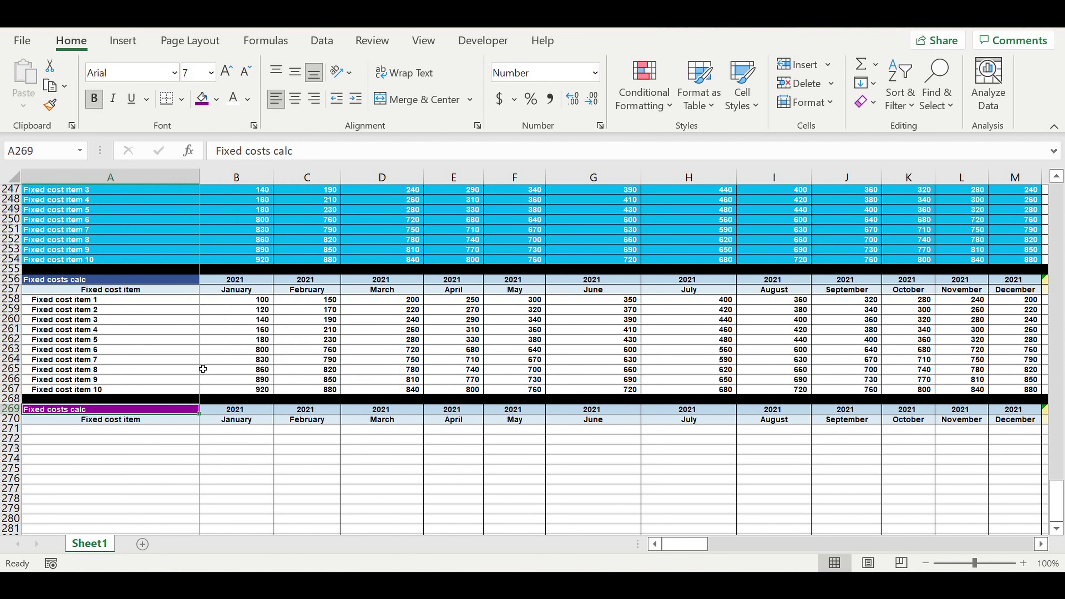
{"action": "left_click", "coordinate": [117, 432]}
Step: Link A271 to the first item name, indent it, and fill down to A280
{"action": "type", "text": "="}
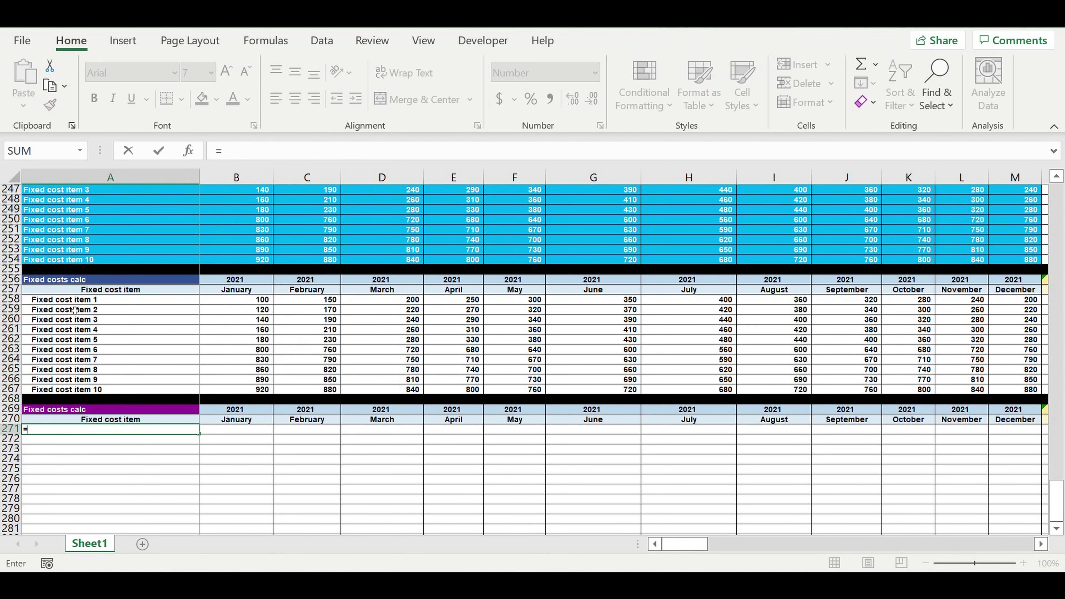
{"action": "left_click", "coordinate": [77, 303]}
{"action": "key", "text": "Return"}
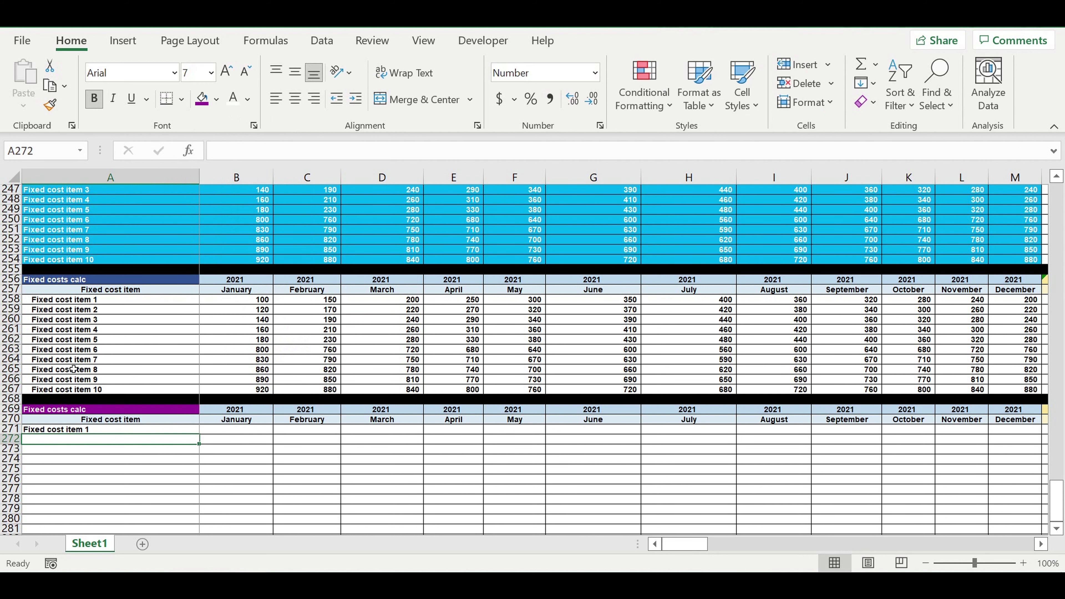
{"action": "left_click", "coordinate": [83, 432]}
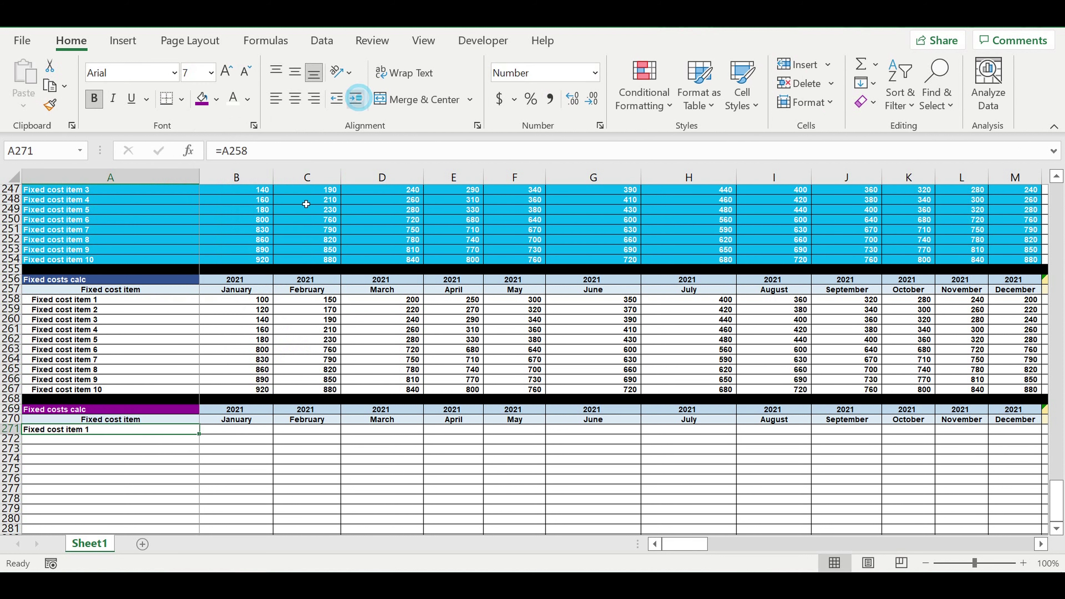
{"action": "left_click", "coordinate": [360, 105]}
{"action": "left_click_drag", "start_coordinate": [199, 434], "coordinate": [197, 522]}
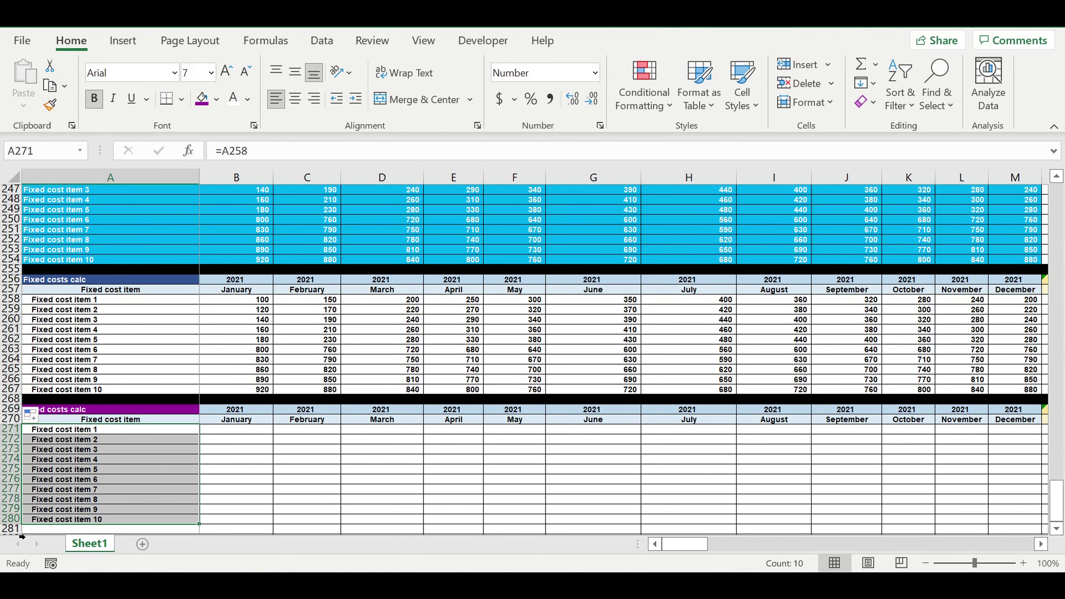
Step: Fill row 281 black as a separator beneath the item list
{"action": "left_click", "coordinate": [15, 530]}
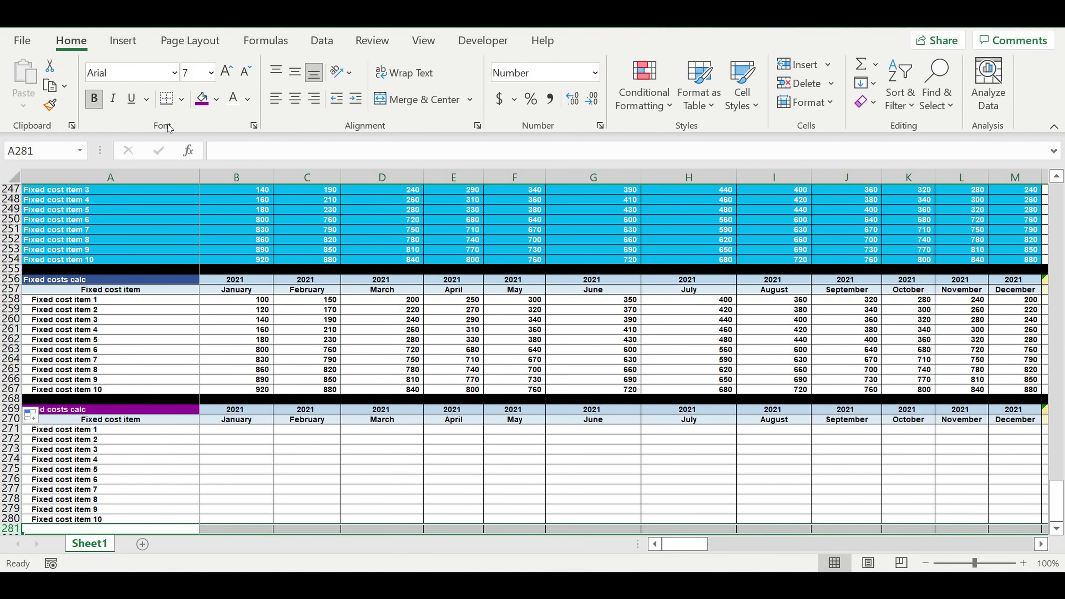
{"action": "left_click", "coordinate": [216, 98]}
{"action": "left_click", "coordinate": [219, 142]}
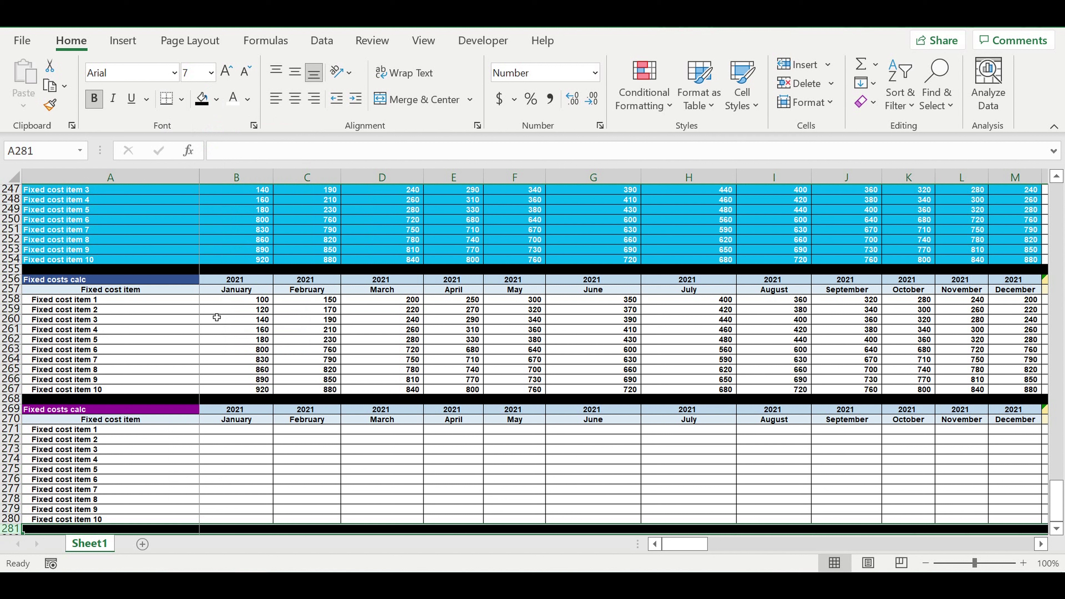
{"action": "left_click", "coordinate": [121, 482]}
{"action": "left_click", "coordinate": [235, 431]}
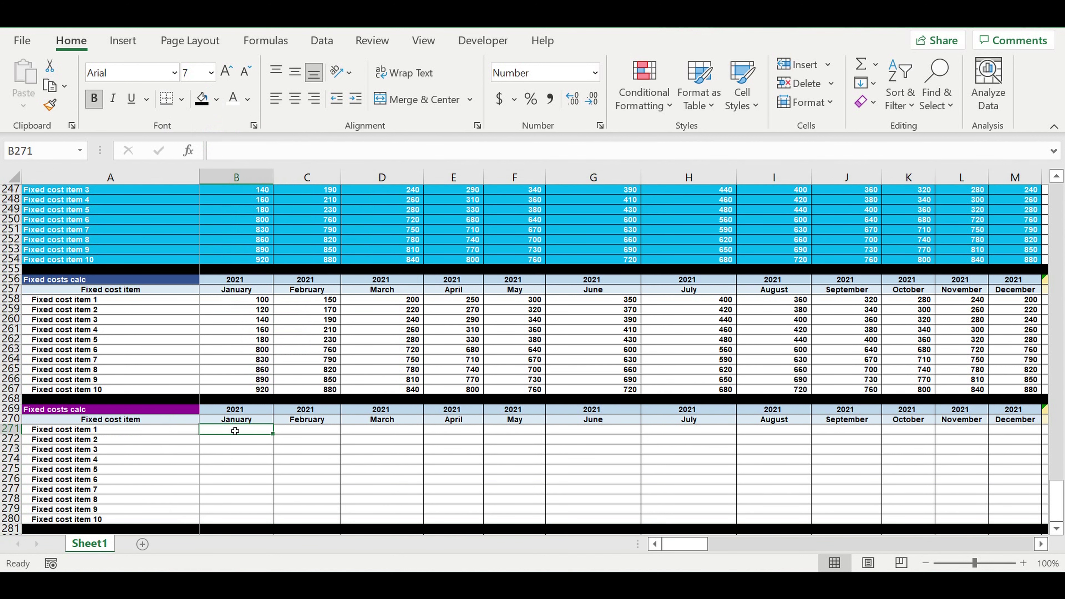
Step: Build B271's formula as =B258*B$125, scaling item 1's January cost by the start flag
{"action": "type", "text": "="}
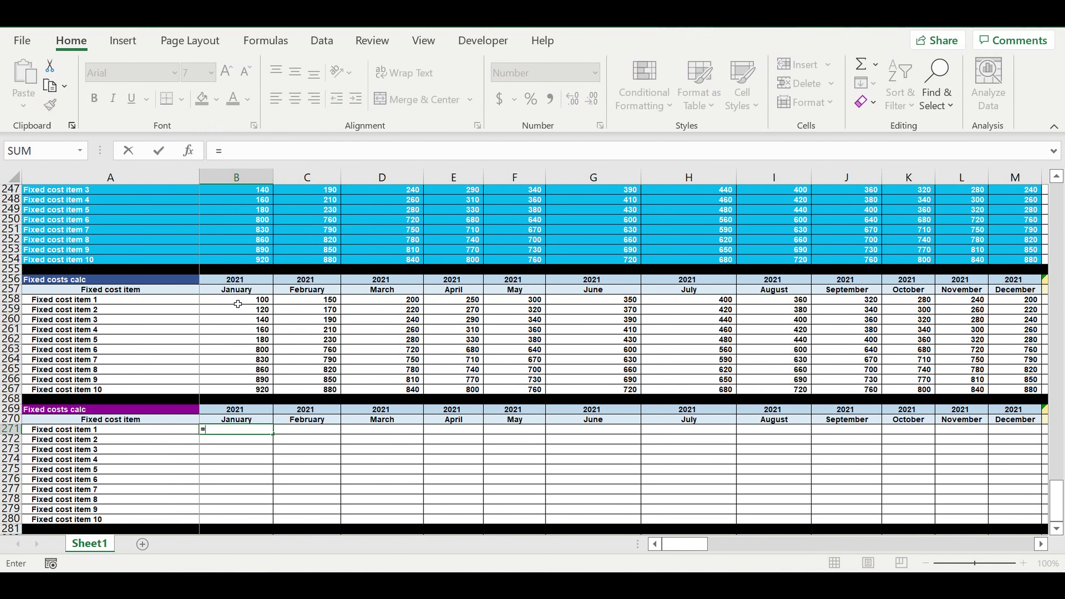
{"action": "left_click", "coordinate": [238, 303]}
{"action": "type", "text": "*"}
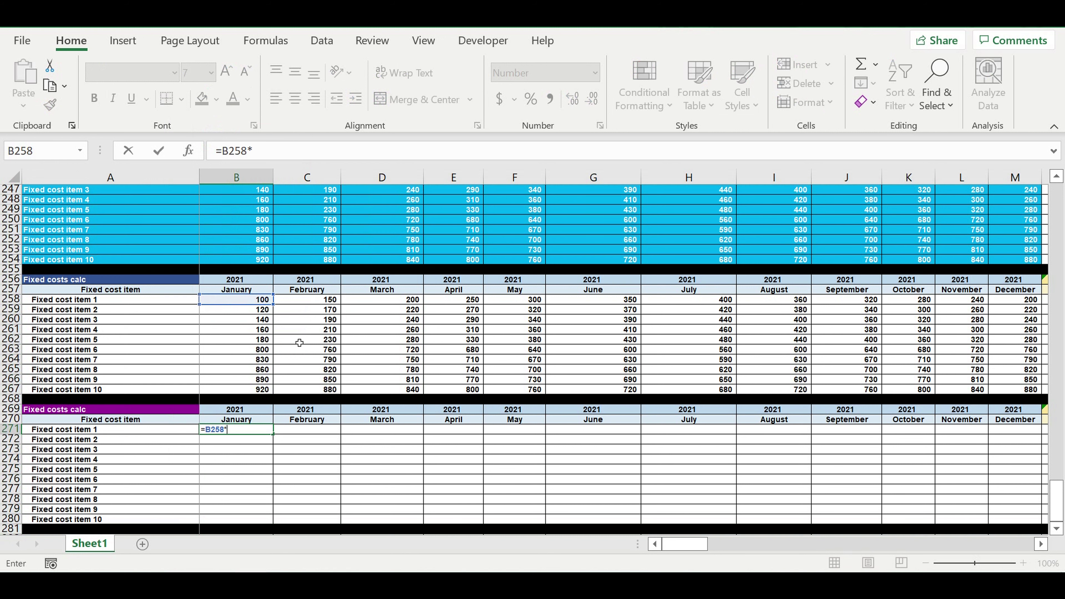
{"action": "scroll", "coordinate": [342, 375], "scroll_direction": "up", "scroll_amount": 13}
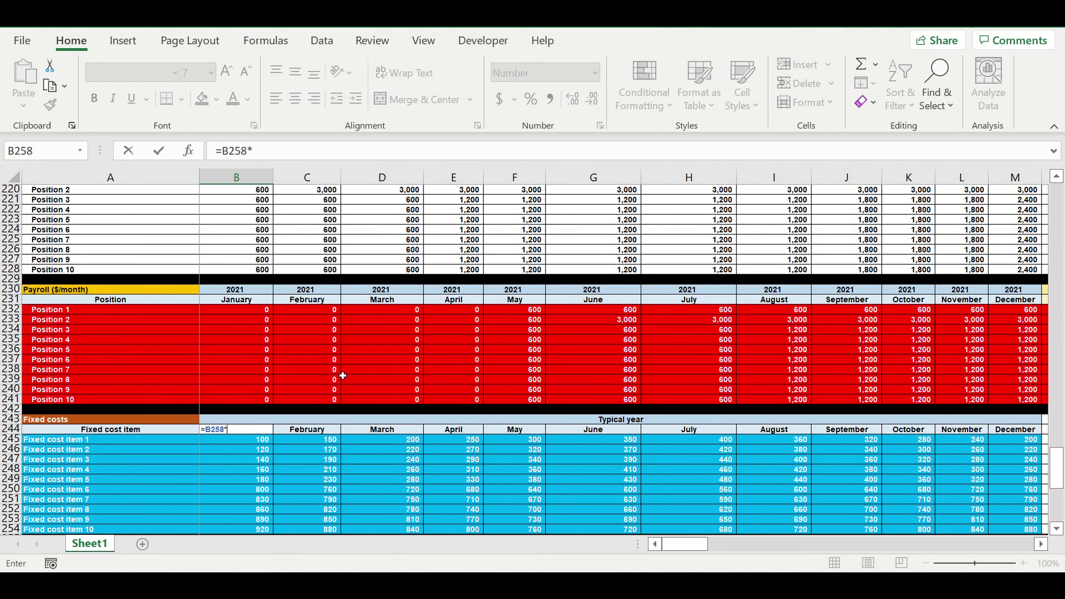
{"action": "scroll", "coordinate": [343, 375], "scroll_direction": "up", "scroll_amount": 14}
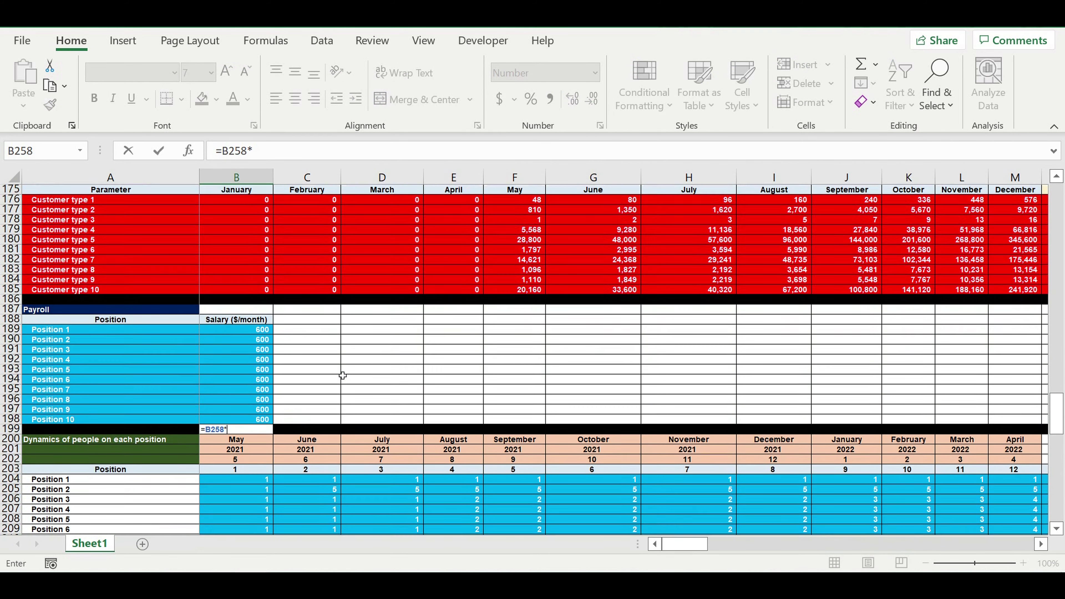
{"action": "scroll", "coordinate": [343, 375], "scroll_direction": "up", "scroll_amount": 13}
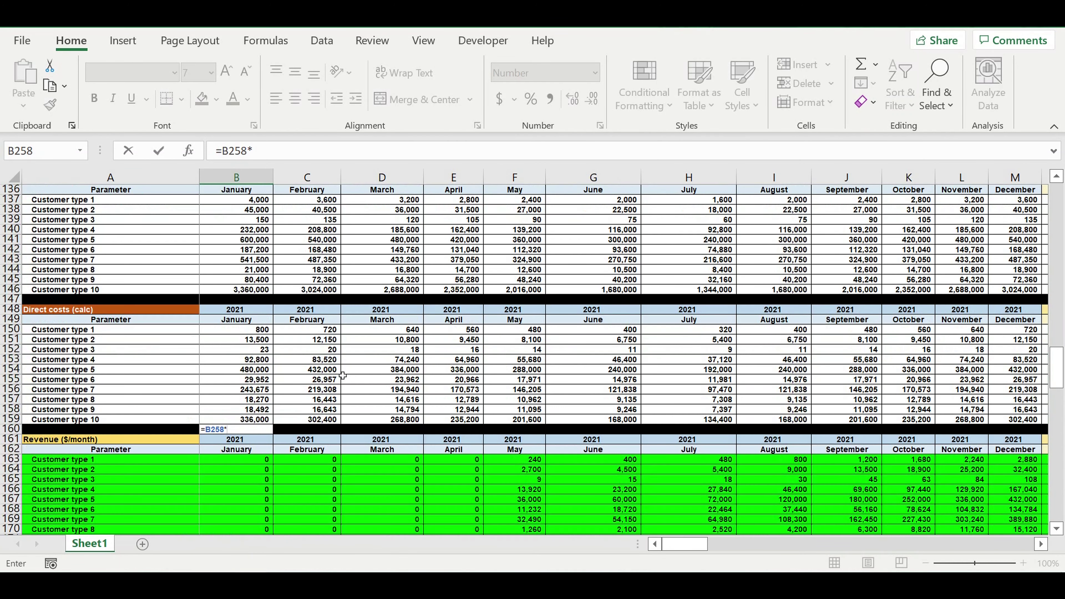
{"action": "scroll", "coordinate": [342, 375], "scroll_direction": "up", "scroll_amount": 6}
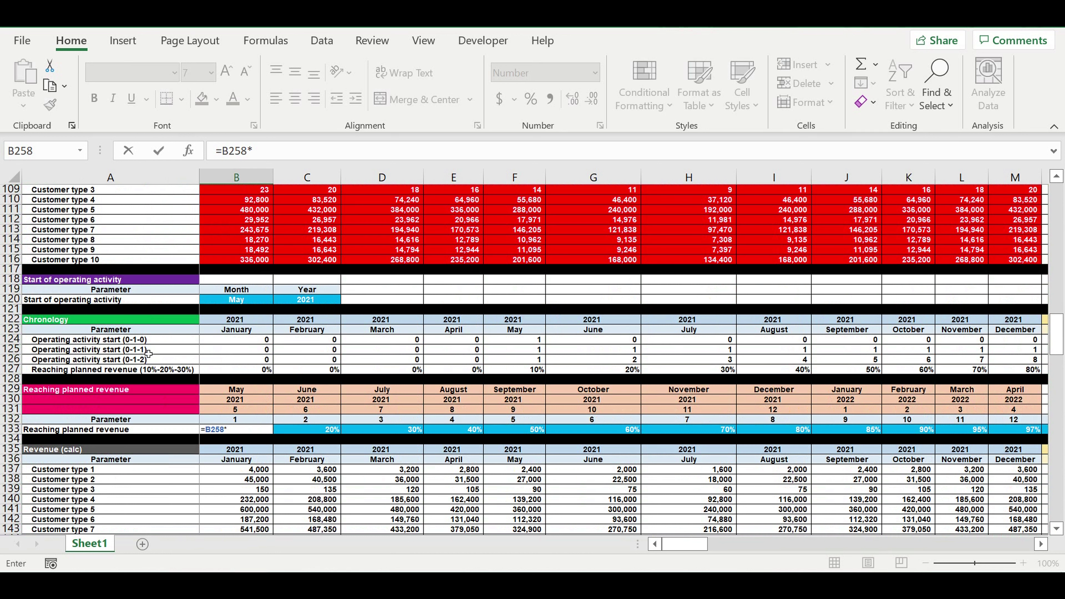
{"action": "left_click", "coordinate": [238, 350]}
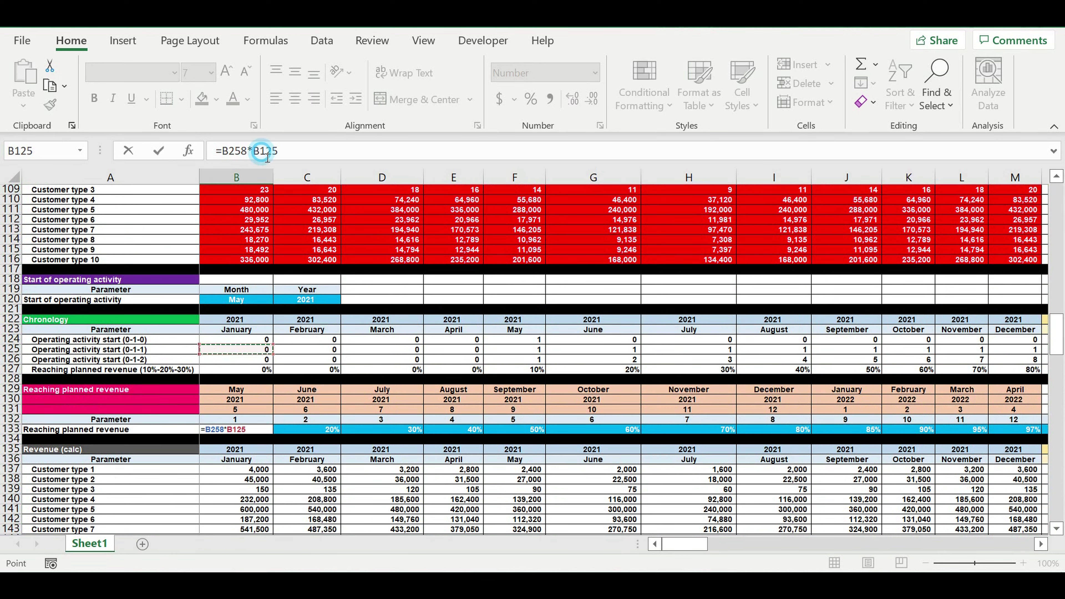
{"action": "left_click", "coordinate": [261, 152]}
{"action": "type", "text": "$"}
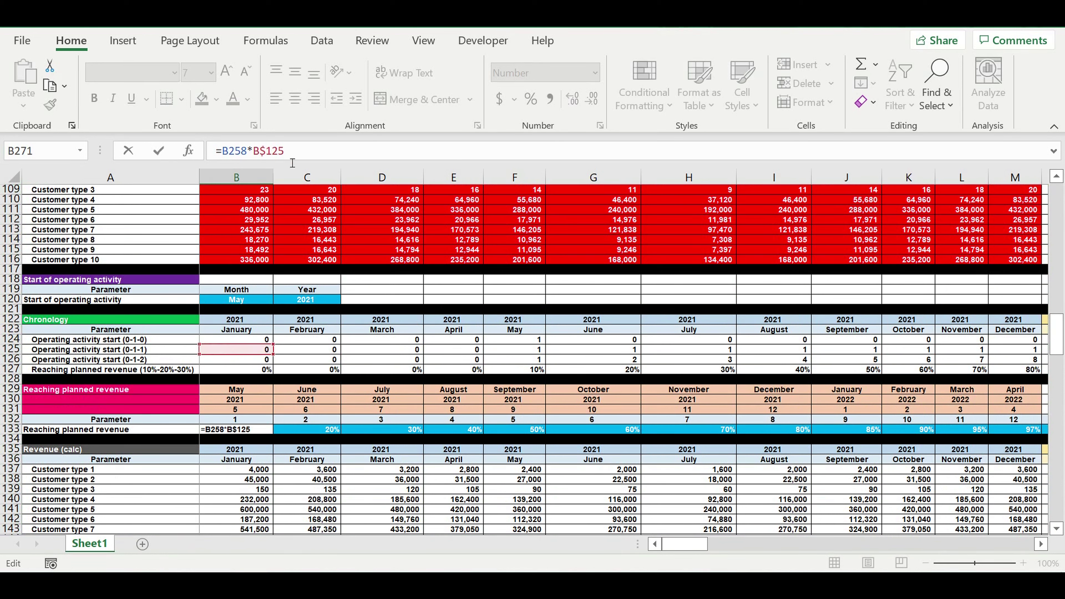
Step: Commit B271's formula and fill it across B271:DQ280, giving zeros for January–April 2021
{"action": "key", "text": "Return"}
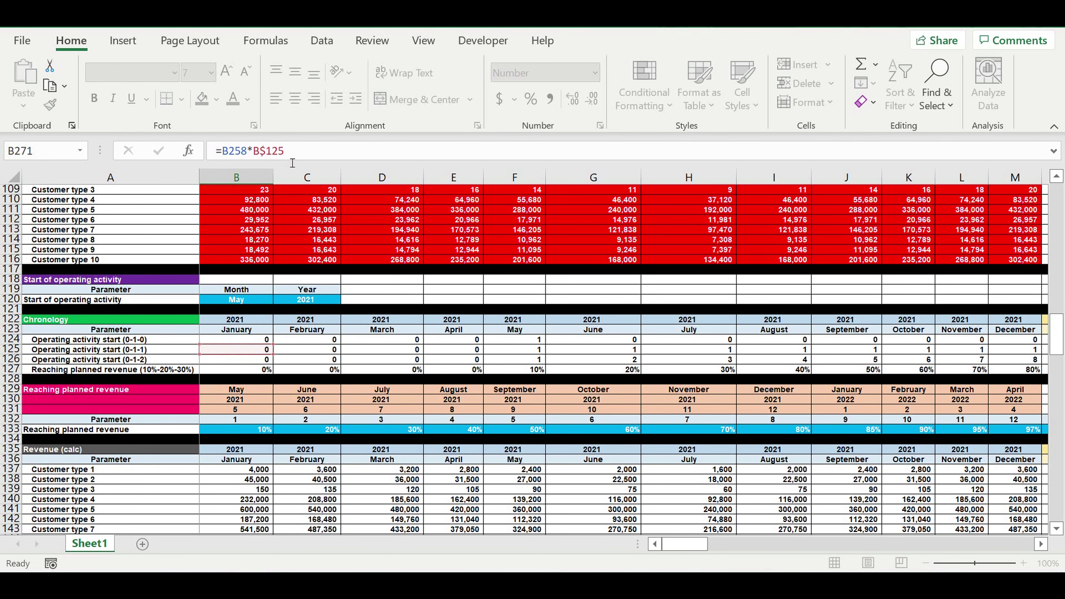
{"action": "scroll", "coordinate": [342, 316], "scroll_direction": "down", "scroll_amount": 3}
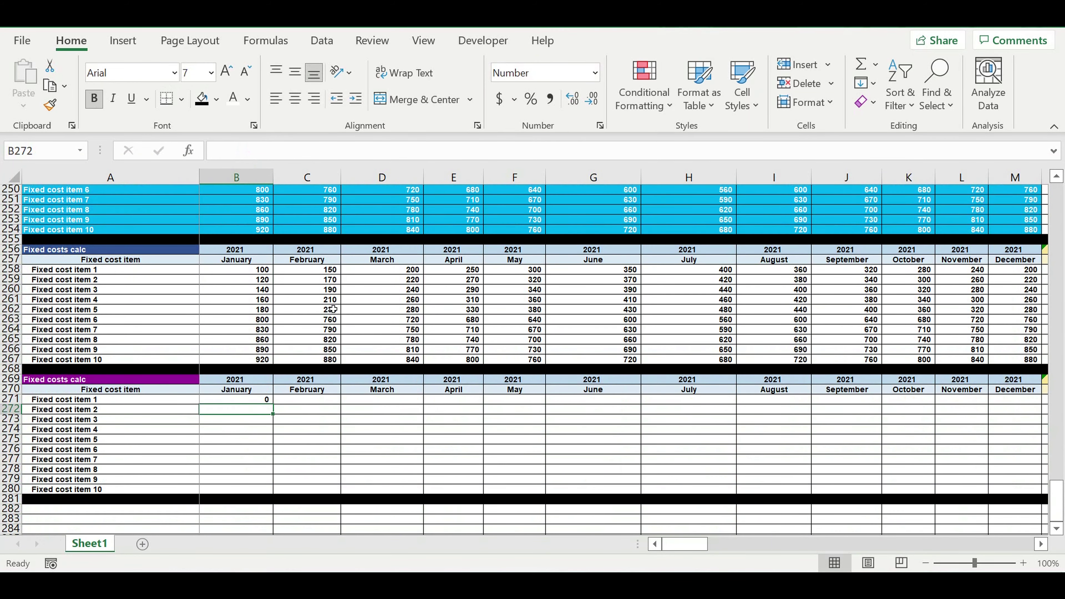
{"action": "left_click", "coordinate": [252, 401]}
{"action": "left_click_drag", "start_coordinate": [273, 404], "coordinate": [266, 492]}
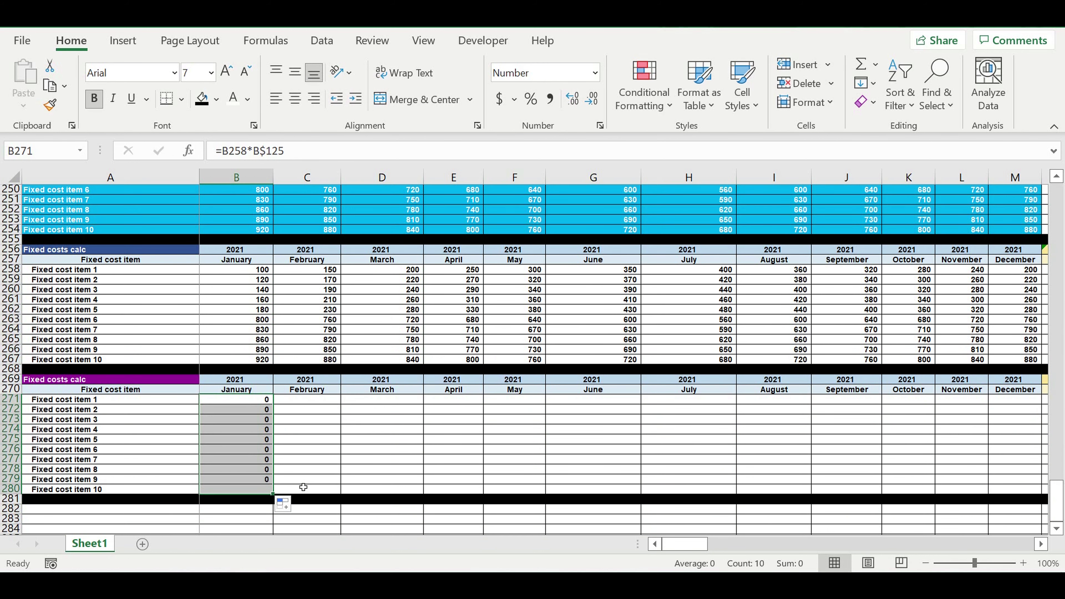
{"action": "left_click_drag", "start_coordinate": [277, 497], "coordinate": [944, 424]}
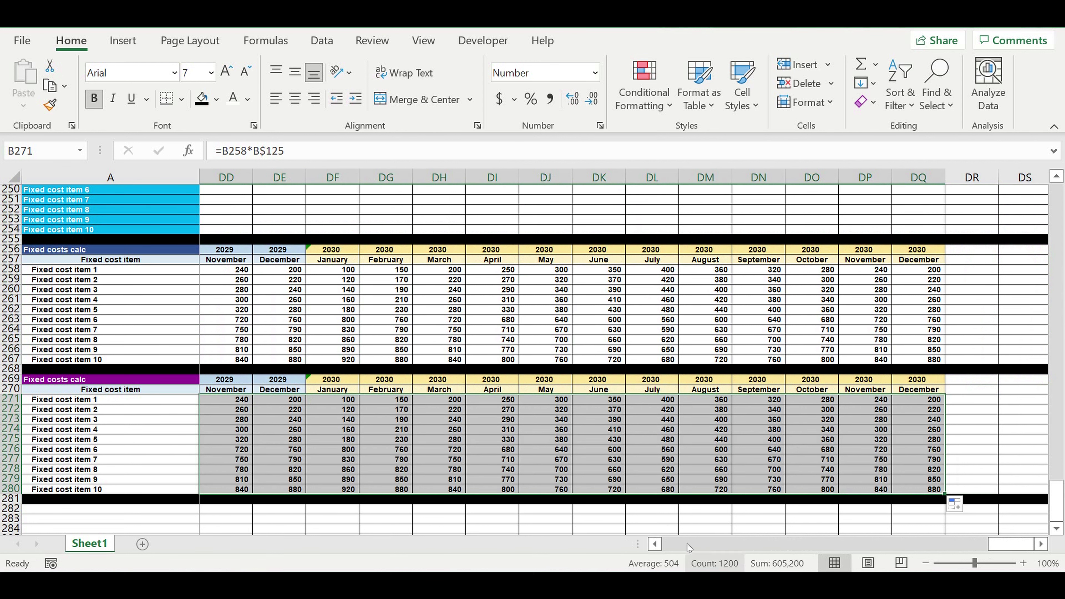
{"action": "left_click_drag", "start_coordinate": [1007, 547], "coordinate": [553, 550]}
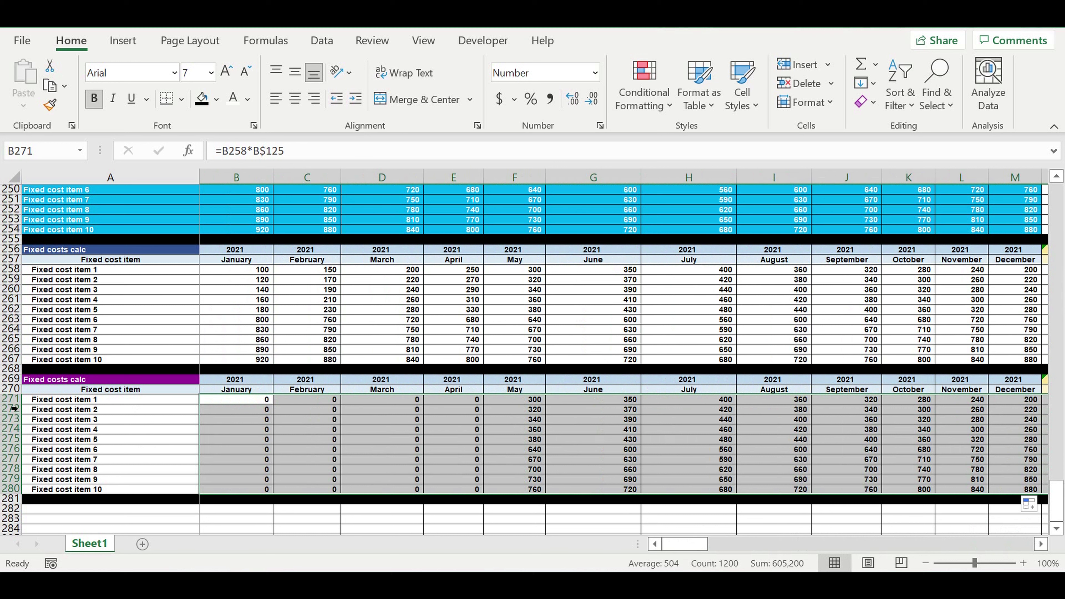
{"action": "left_click", "coordinate": [456, 419]}
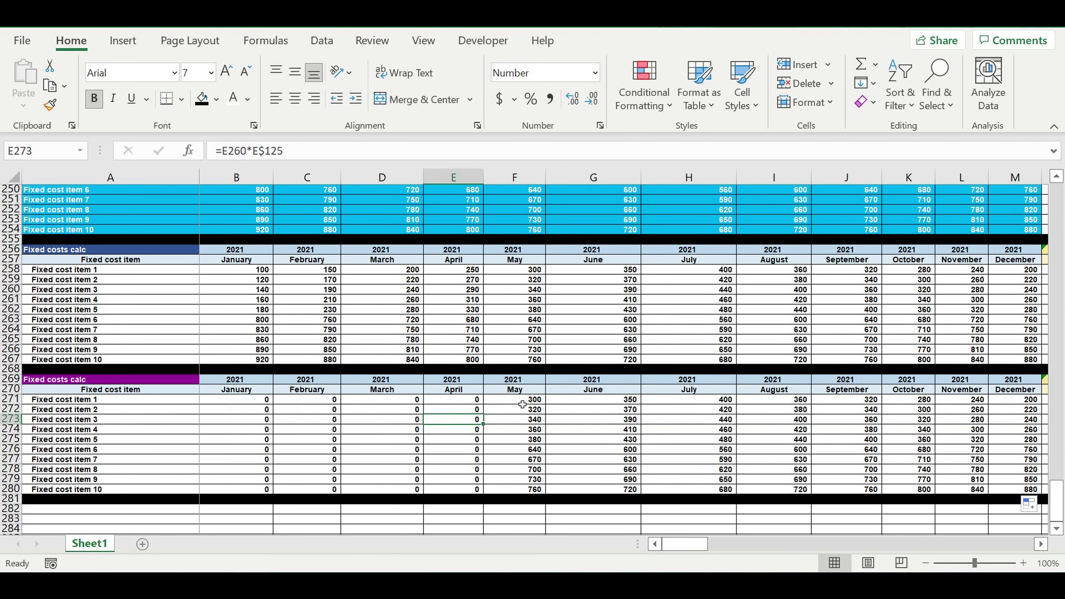
{"action": "left_click_drag", "start_coordinate": [522, 404], "coordinate": [578, 469]}
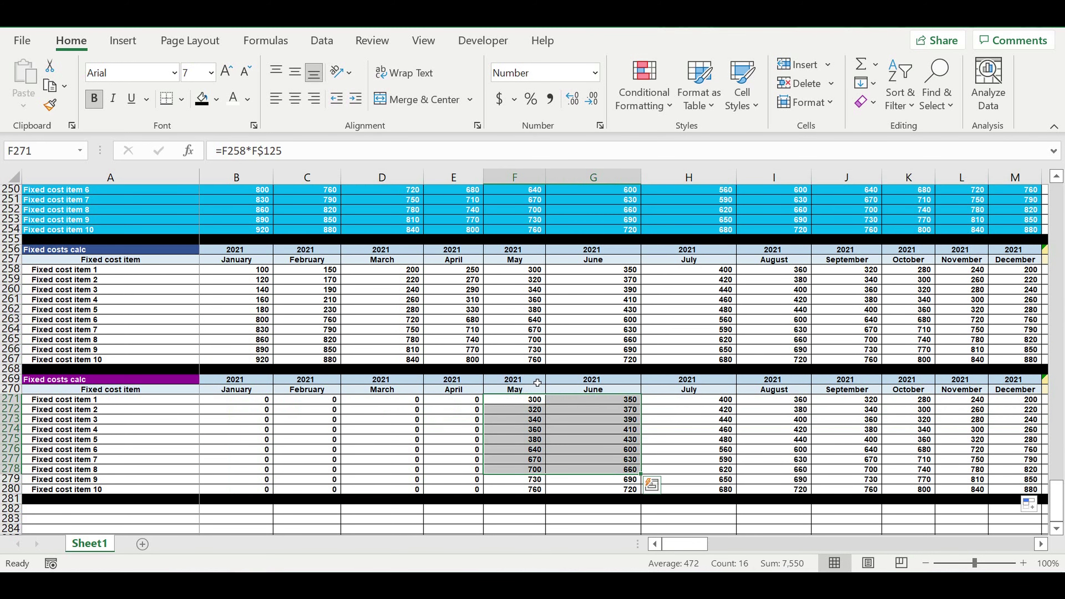
{"action": "scroll", "coordinate": [538, 382], "scroll_direction": "up", "scroll_amount": 5}
{"action": "left_click", "coordinate": [521, 178]}
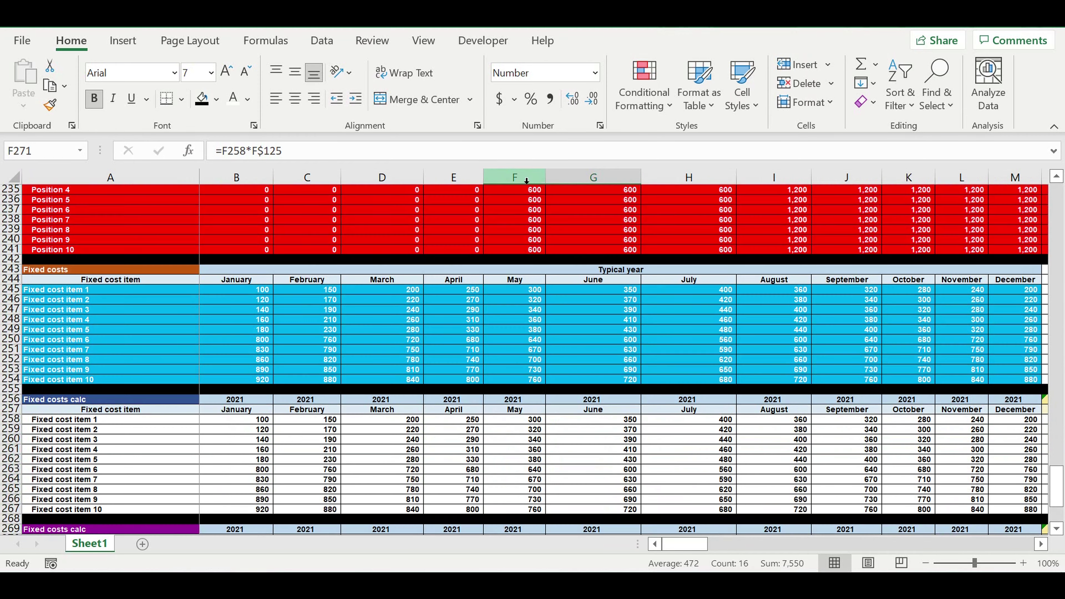
{"action": "scroll", "coordinate": [529, 203], "scroll_direction": "up", "scroll_amount": 4}
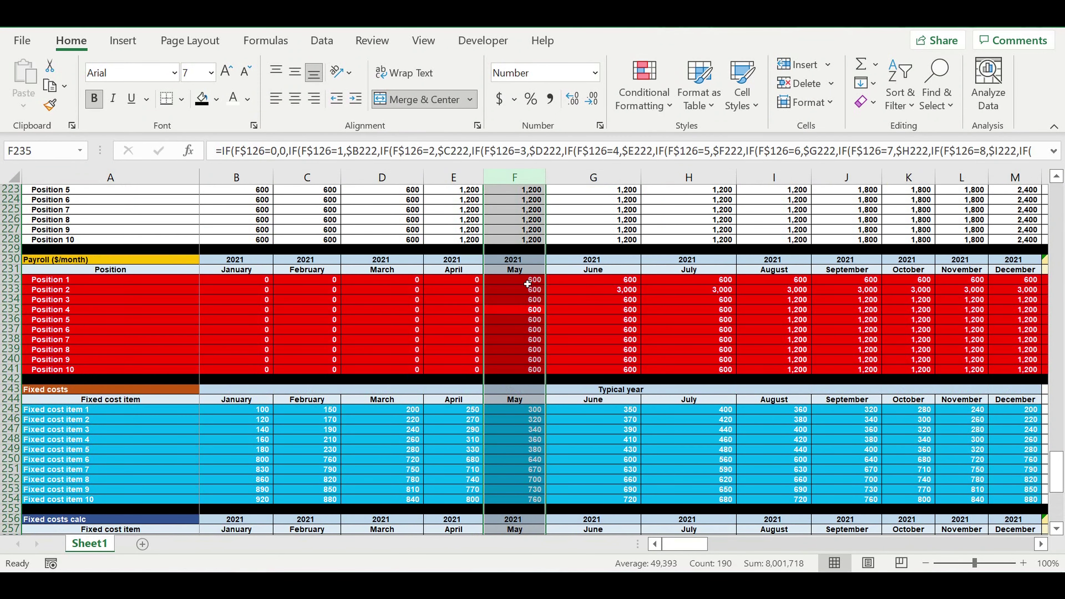
{"action": "left_click_drag", "start_coordinate": [527, 284], "coordinate": [551, 370]}
{"action": "scroll", "coordinate": [553, 362], "scroll_direction": "up", "scroll_amount": 1}
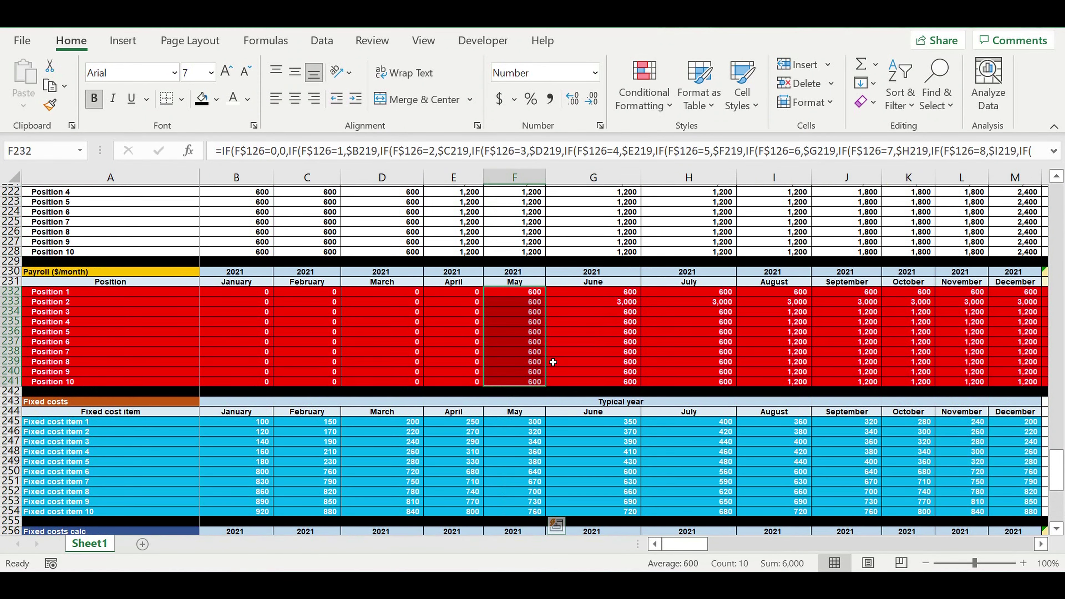
{"action": "scroll", "coordinate": [553, 362], "scroll_direction": "up", "scroll_amount": 12}
{"action": "scroll", "coordinate": [551, 378], "scroll_direction": "up", "scroll_amount": 8}
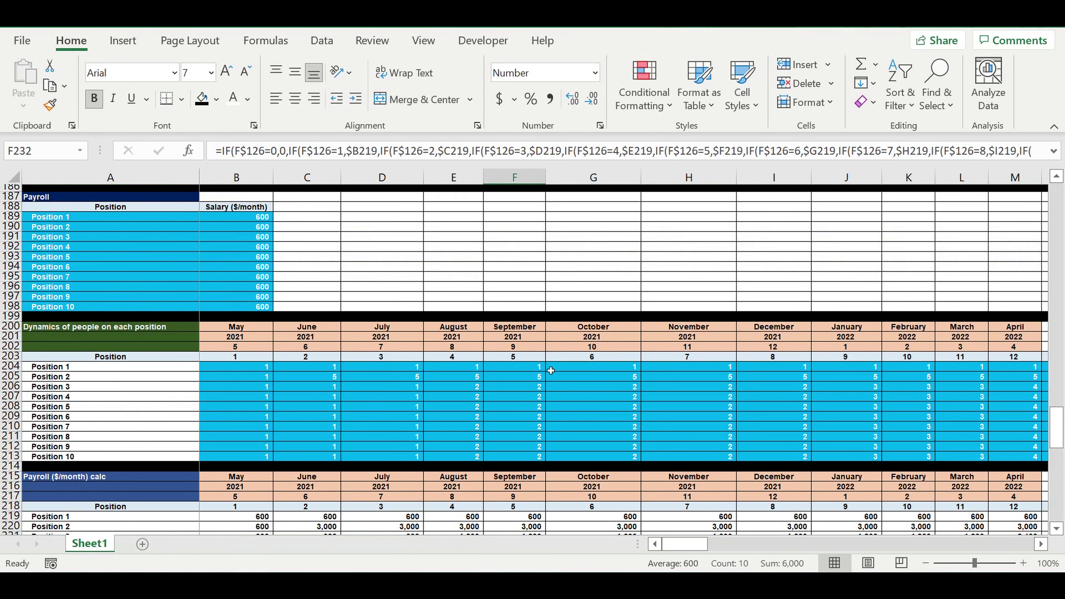
{"action": "left_click_drag", "start_coordinate": [531, 323], "coordinate": [531, 409]}
{"action": "scroll", "coordinate": [531, 378], "scroll_direction": "up", "scroll_amount": 3}
{"action": "scroll", "coordinate": [531, 364], "scroll_direction": "up", "scroll_amount": 1}
{"action": "left_click_drag", "start_coordinate": [524, 310], "coordinate": [522, 397]}
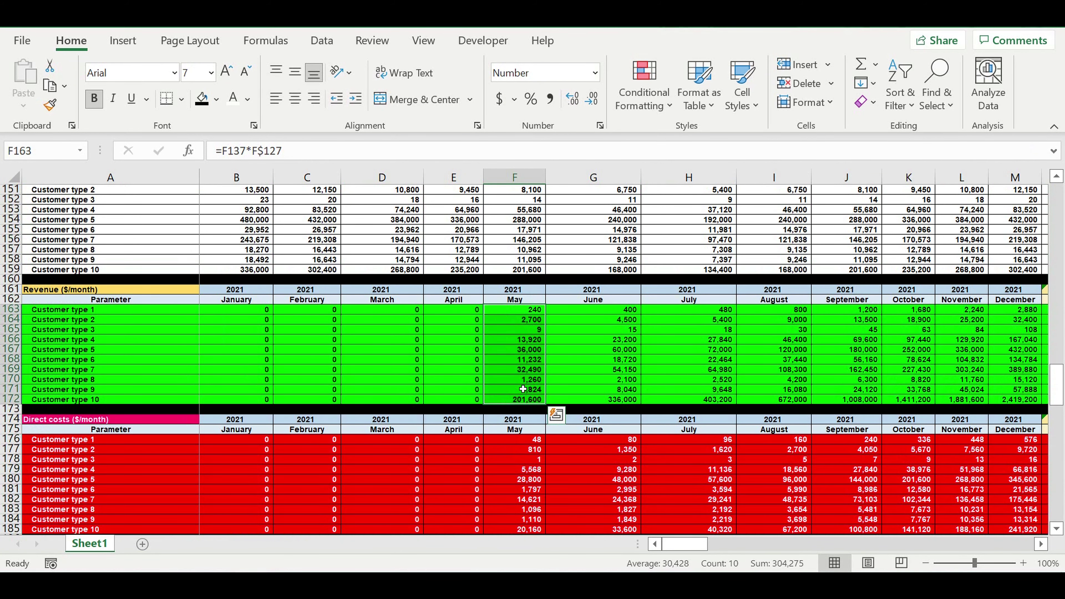
{"action": "scroll", "coordinate": [523, 389], "scroll_direction": "up", "scroll_amount": 13}
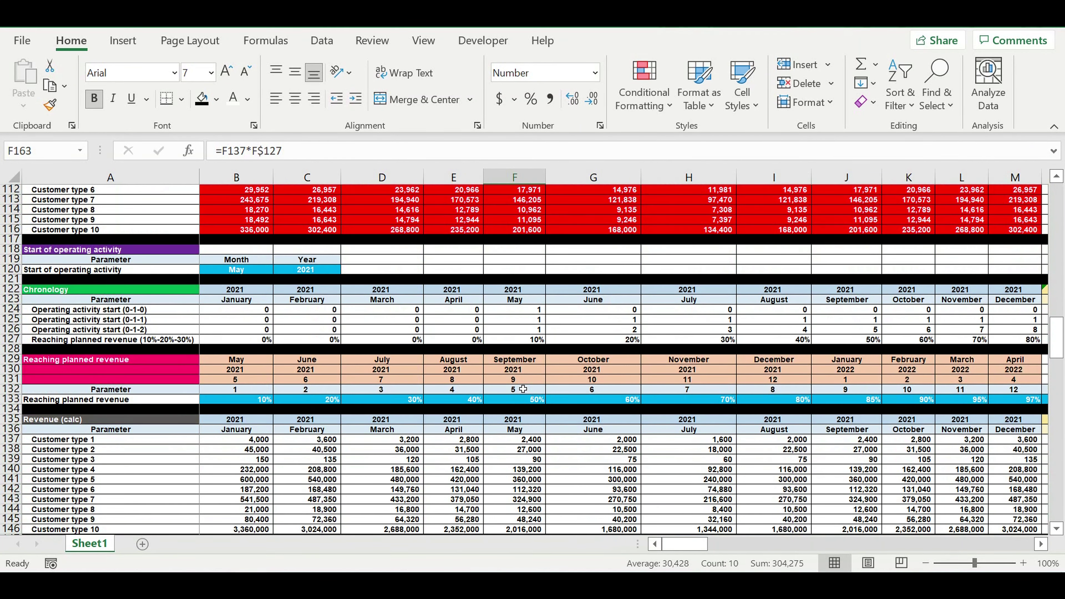
{"action": "scroll", "coordinate": [522, 389], "scroll_direction": "up", "scroll_amount": 4}
{"action": "scroll", "coordinate": [523, 389], "scroll_direction": "down", "scroll_amount": 20}
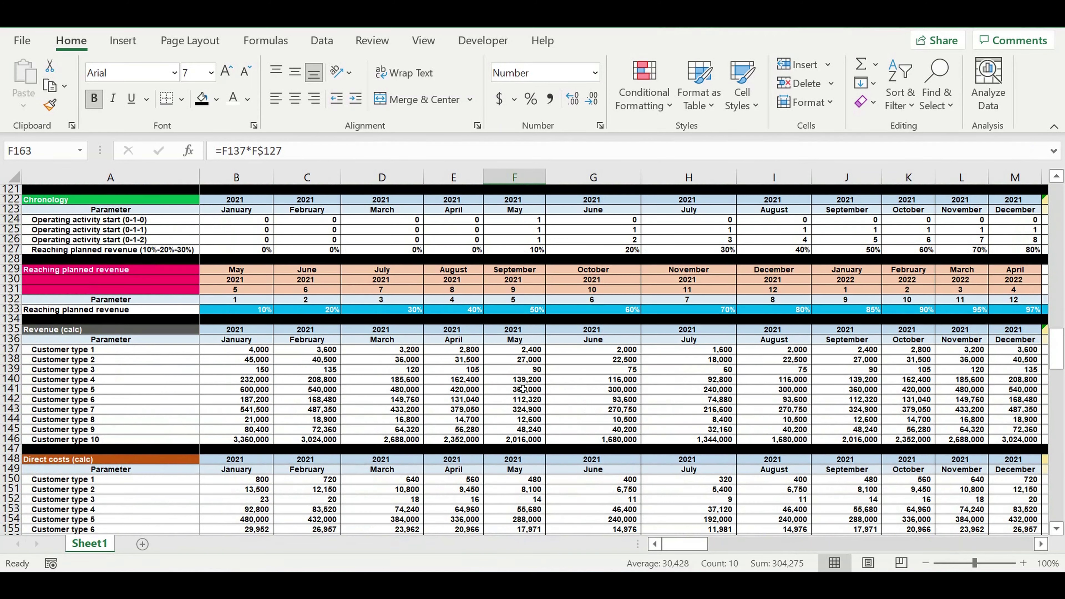
{"action": "scroll", "coordinate": [522, 389], "scroll_direction": "down", "scroll_amount": 17}
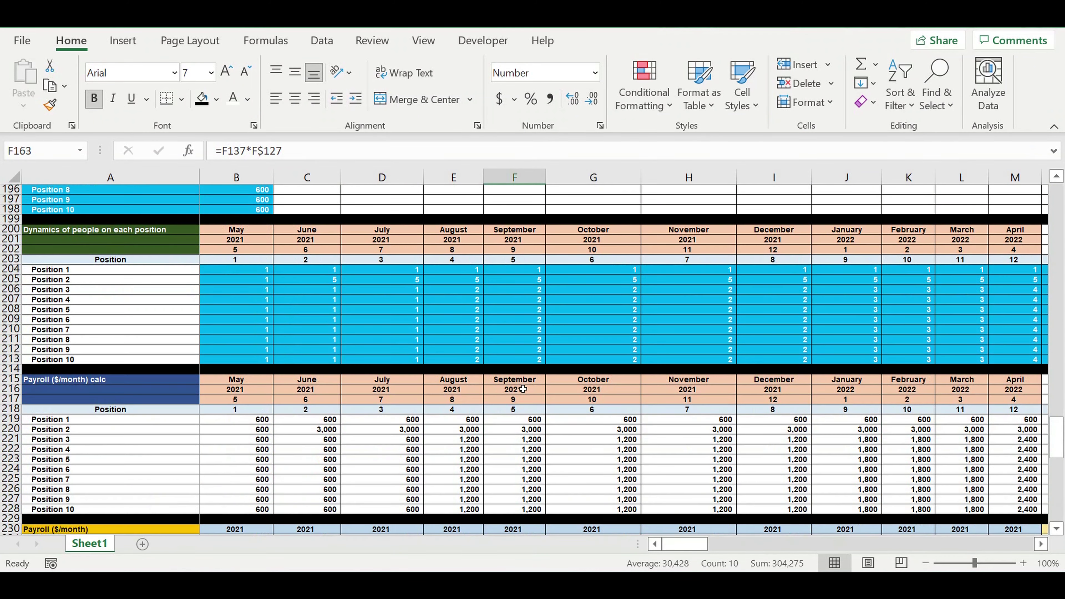
{"action": "scroll", "coordinate": [523, 389], "scroll_direction": "down", "scroll_amount": 16}
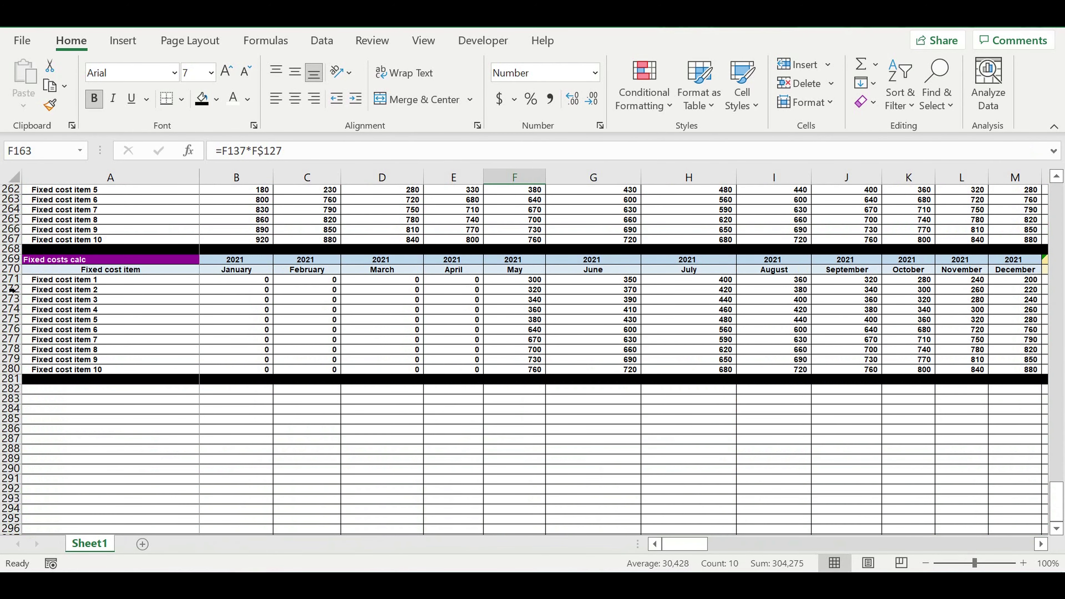
Step: Give rows 271–280 of the second Fixed costs calc block a standard red fill
{"action": "mouse_move", "coordinate": [8, 279]}
{"action": "left_mouse_down"}
{"action": "mouse_move", "coordinate": [15, 373]}
{"action": "mouse_move", "coordinate": [15, 283]}
{"action": "left_mouse_up"}
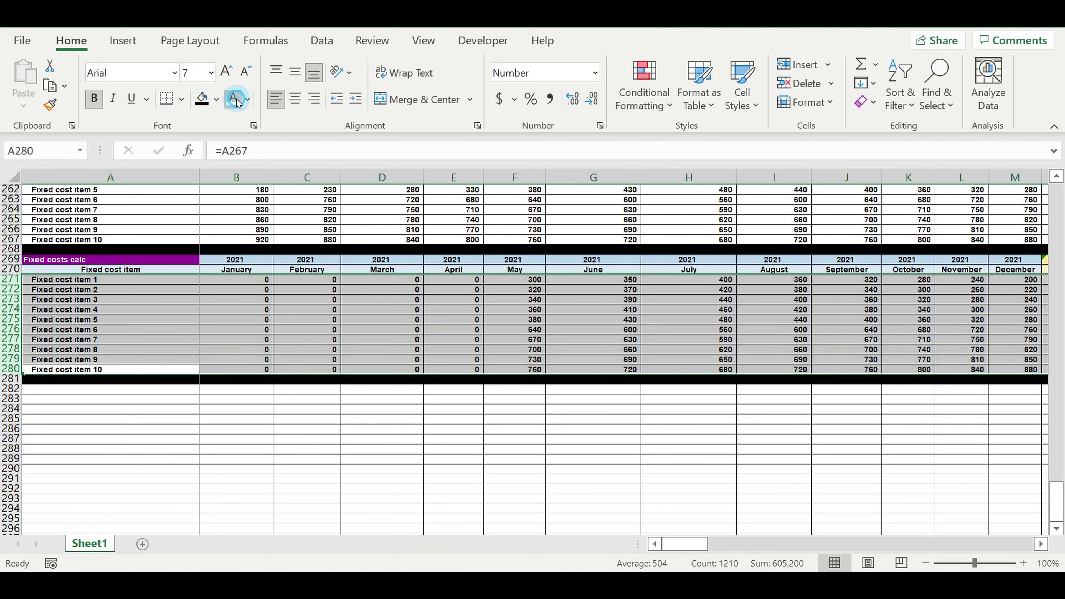
{"action": "left_click", "coordinate": [234, 98]}
{"action": "left_click", "coordinate": [217, 101]}
{"action": "left_click", "coordinate": [217, 101]}
{"action": "left_click", "coordinate": [218, 103]}
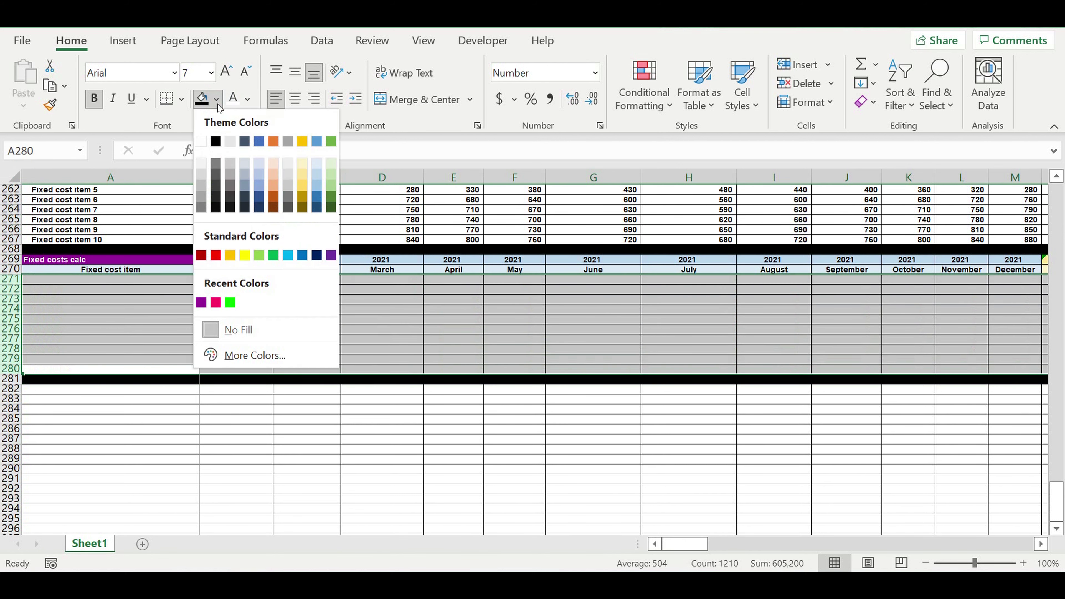
{"action": "left_click", "coordinate": [216, 255]}
{"action": "left_click", "coordinate": [285, 352]}
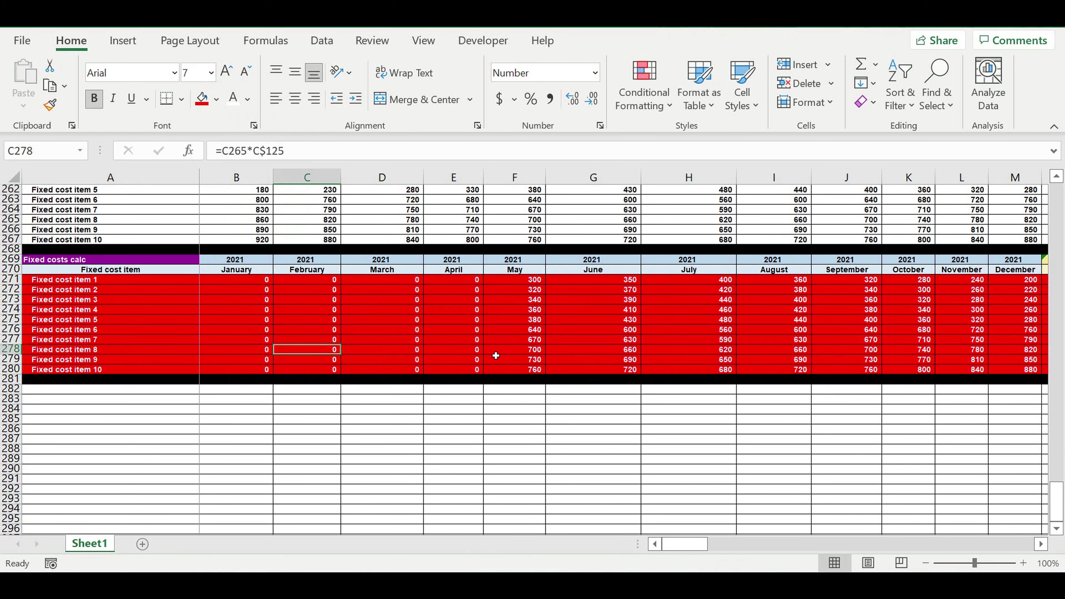
{"action": "left_click", "coordinate": [423, 437]}
{"action": "left_click", "coordinate": [358, 342]}
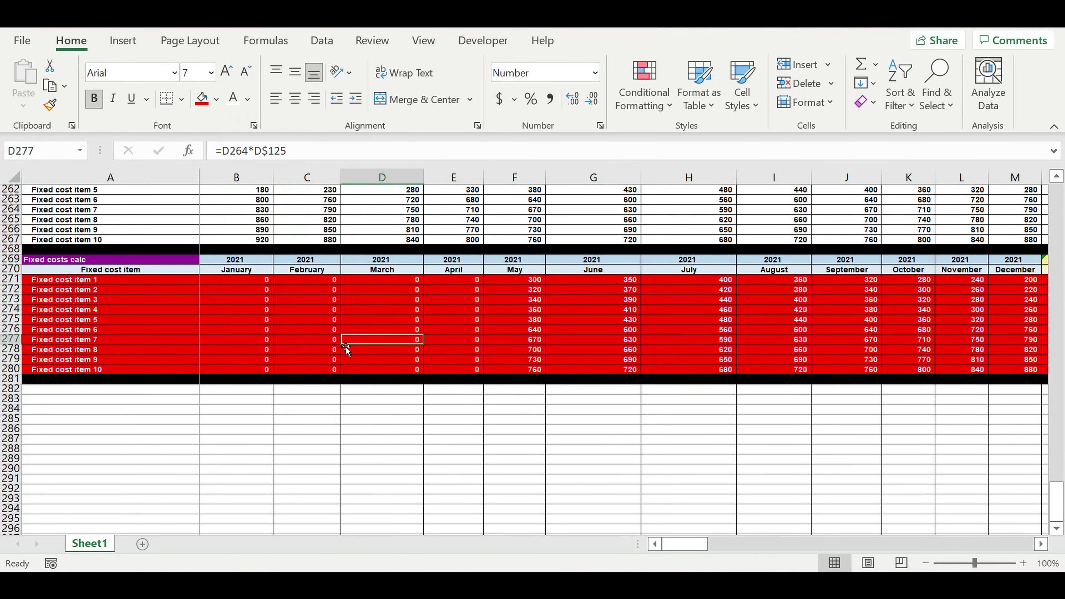
Step: Set the operating start month in B120 to June and inspect the planned revenue months
{"action": "scroll", "coordinate": [344, 344], "scroll_direction": "up", "scroll_amount": 20}
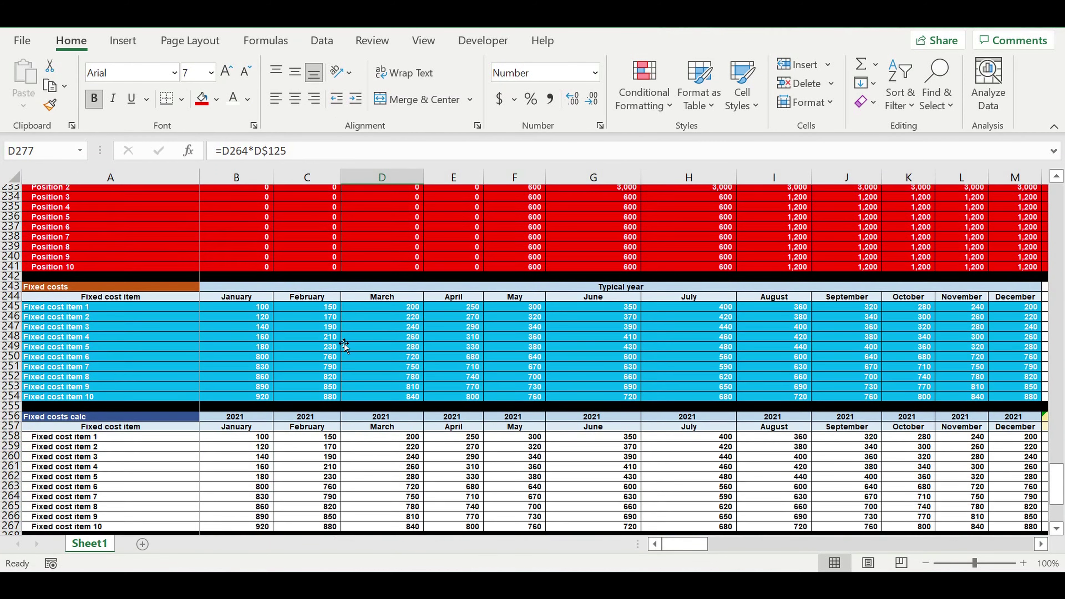
{"action": "scroll", "coordinate": [344, 343], "scroll_direction": "up", "scroll_amount": 14}
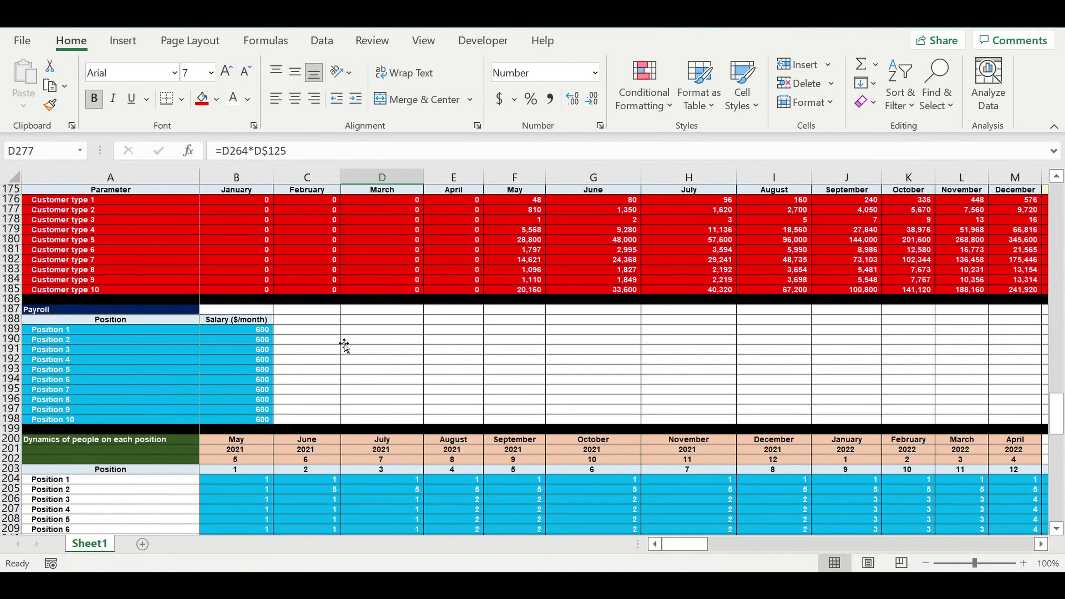
{"action": "scroll", "coordinate": [344, 344], "scroll_direction": "up", "scroll_amount": 4}
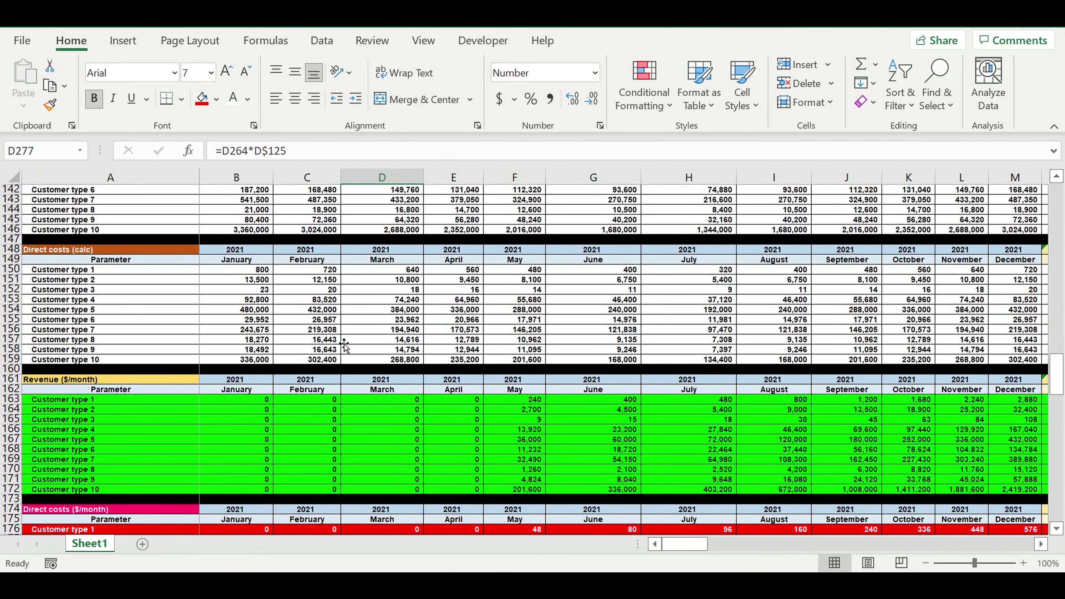
{"action": "scroll", "coordinate": [343, 343], "scroll_direction": "up", "scroll_amount": 11}
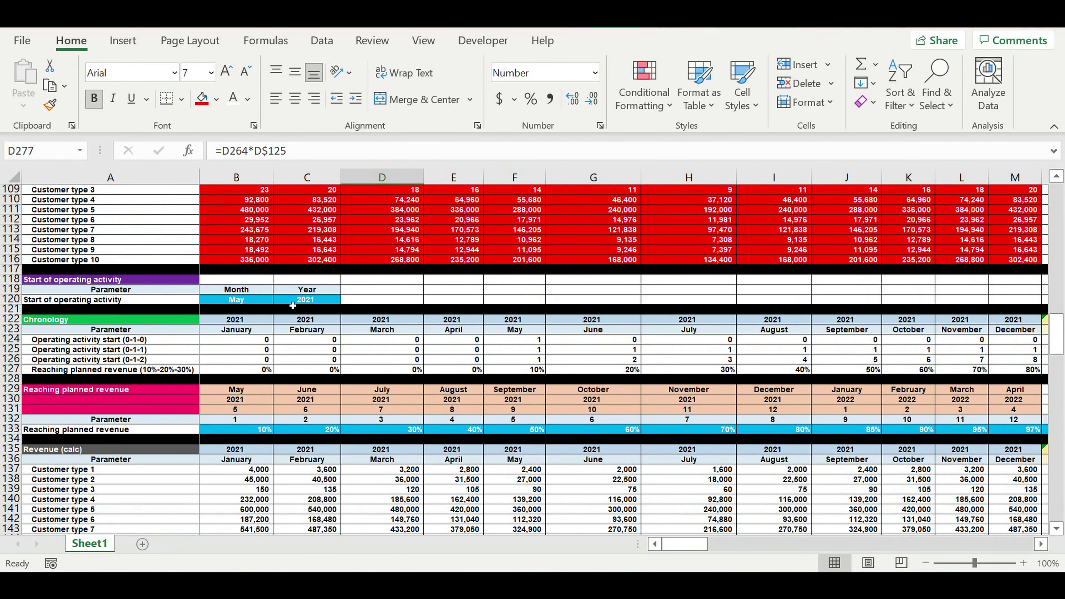
{"action": "left_click", "coordinate": [253, 303]}
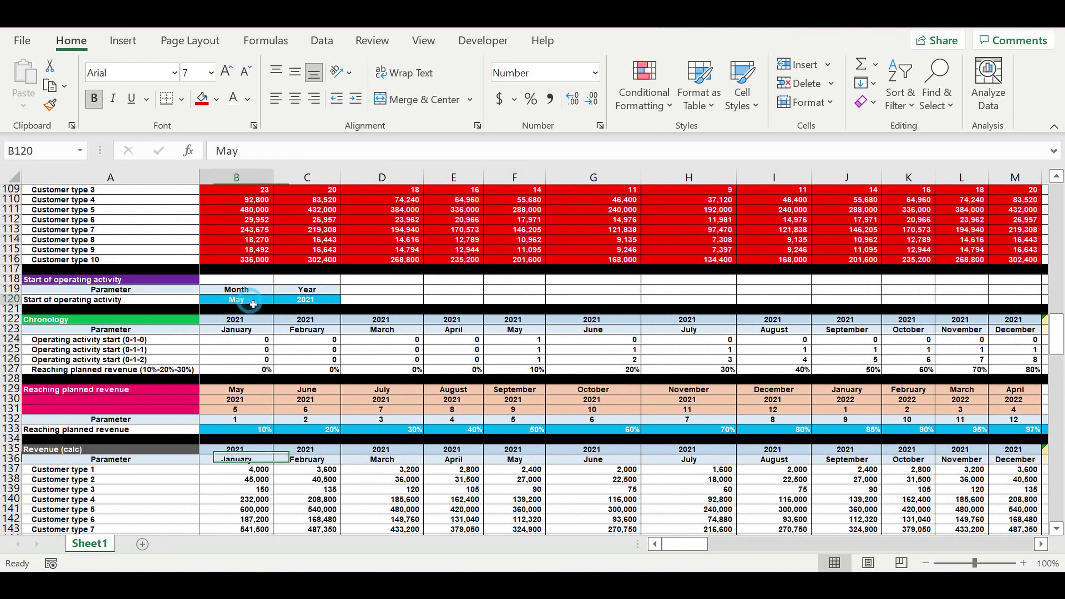
{"action": "left_click", "coordinate": [277, 300]}
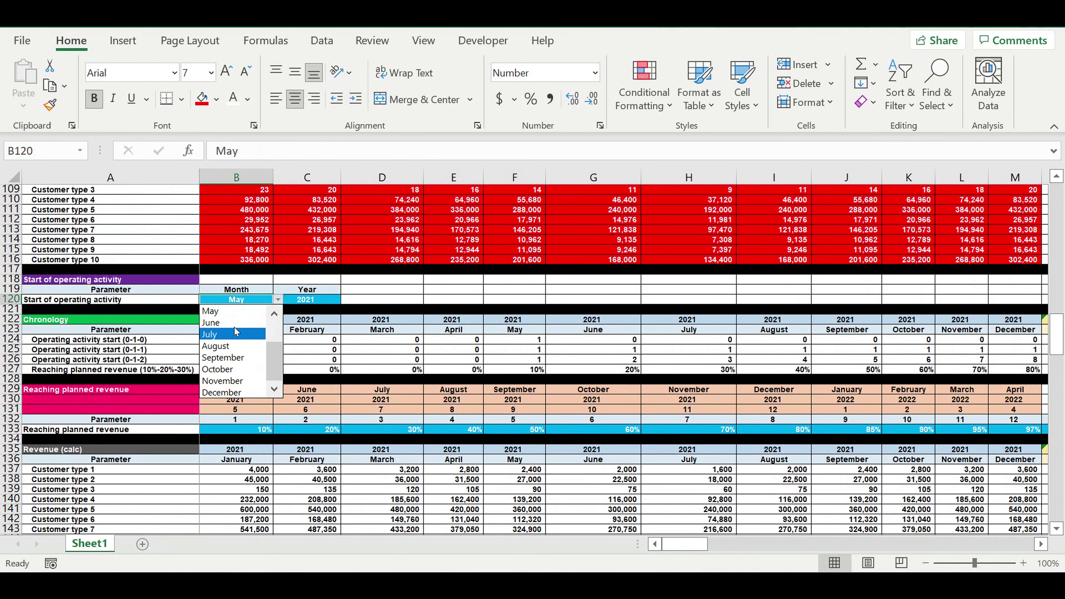
{"action": "left_click", "coordinate": [235, 322]}
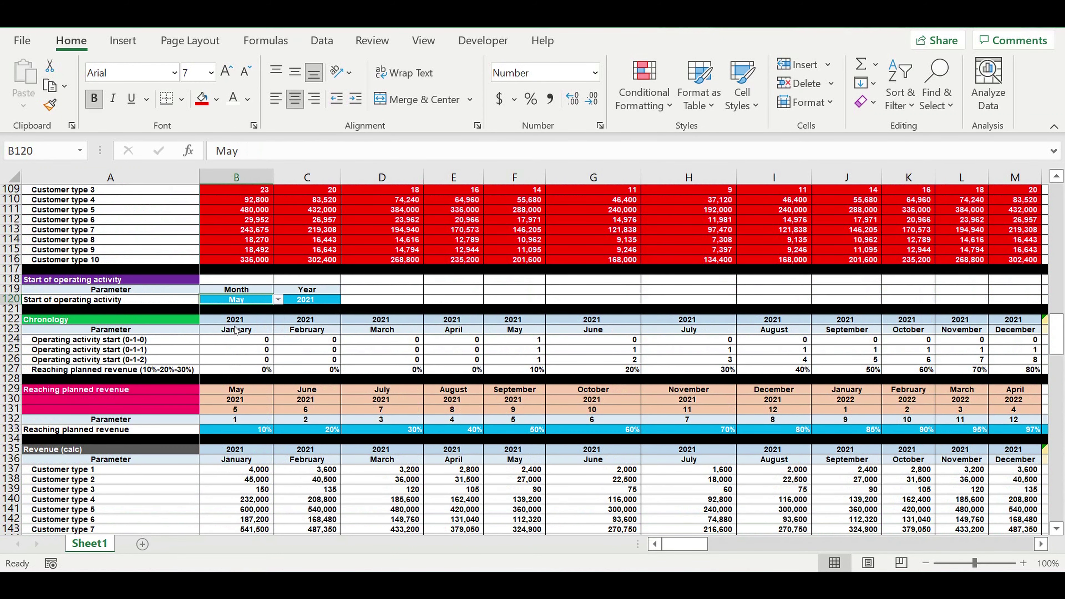
{"action": "left_click", "coordinate": [254, 413]}
{"action": "left_click", "coordinate": [333, 413]}
Step: Change the start month to September, so revenue now begins in September 2021
{"action": "left_click", "coordinate": [268, 304]}
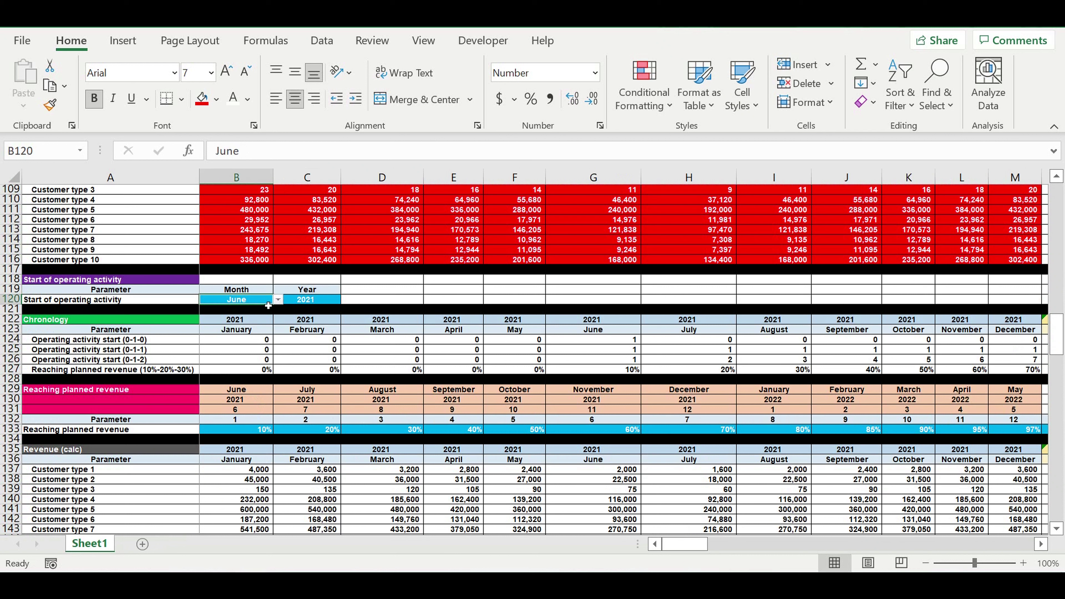
{"action": "left_click", "coordinate": [278, 299]}
{"action": "left_click", "coordinate": [244, 355]}
{"action": "left_click", "coordinate": [389, 361]}
{"action": "left_click", "coordinate": [235, 410]}
{"action": "left_click_drag", "start_coordinate": [235, 390], "coordinate": [237, 410]}
{"action": "scroll", "coordinate": [424, 415], "scroll_direction": "down", "scroll_amount": 13}
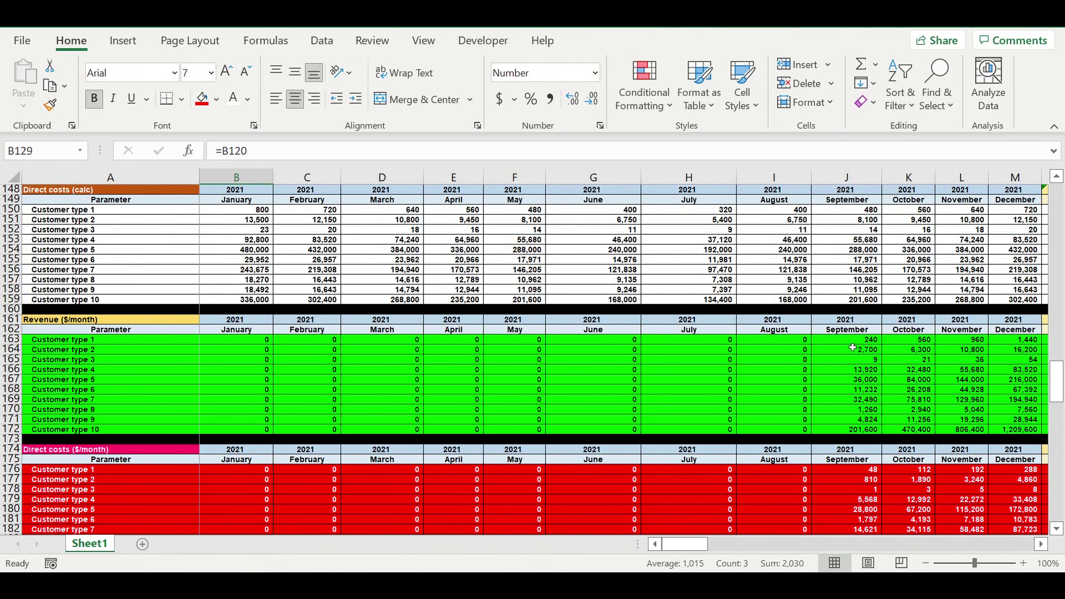
{"action": "left_click_drag", "start_coordinate": [852, 343], "coordinate": [855, 430]}
{"action": "scroll", "coordinate": [855, 421], "scroll_direction": "down", "scroll_amount": 1}
{"action": "scroll", "coordinate": [855, 421], "scroll_direction": "down", "scroll_amount": 3}
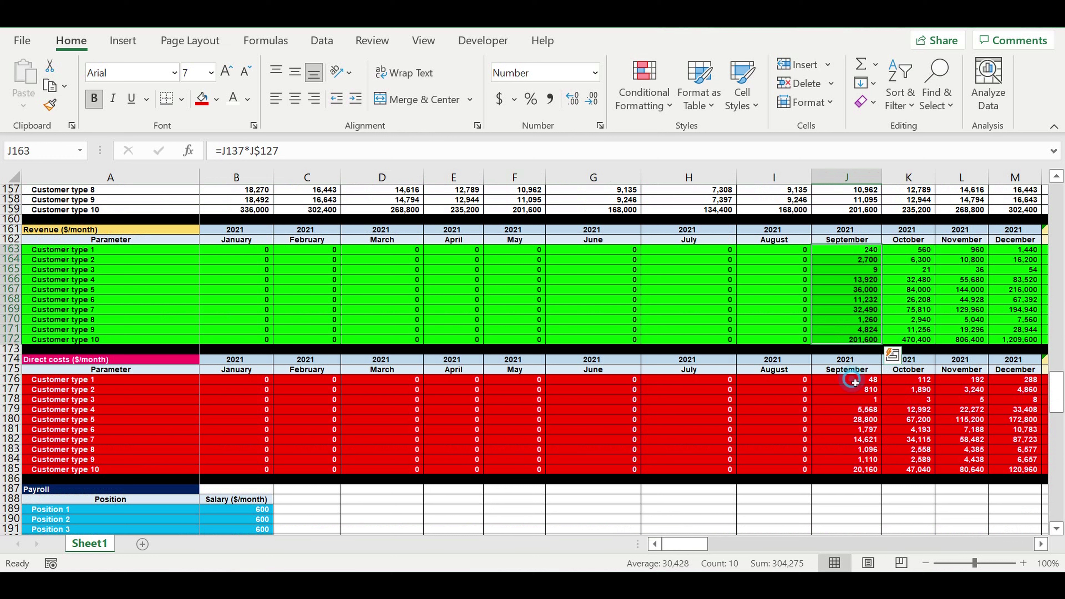
{"action": "left_click_drag", "start_coordinate": [855, 379], "coordinate": [855, 470]}
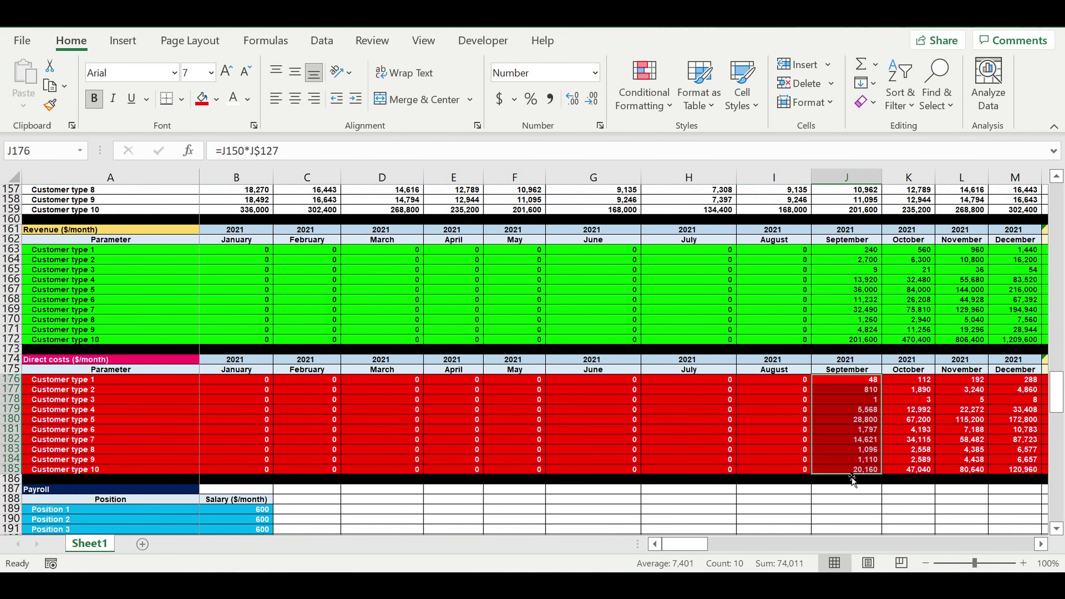
{"action": "scroll", "coordinate": [855, 459], "scroll_direction": "down", "scroll_amount": 4}
{"action": "scroll", "coordinate": [854, 458], "scroll_direction": "down", "scroll_amount": 9}
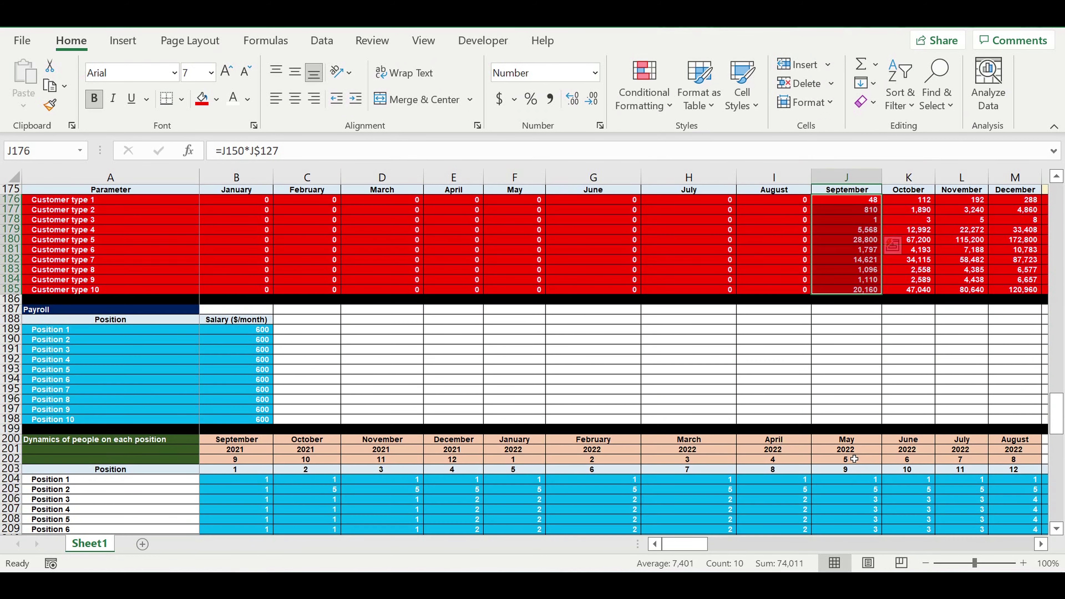
{"action": "scroll", "coordinate": [854, 453], "scroll_direction": "down", "scroll_amount": 5}
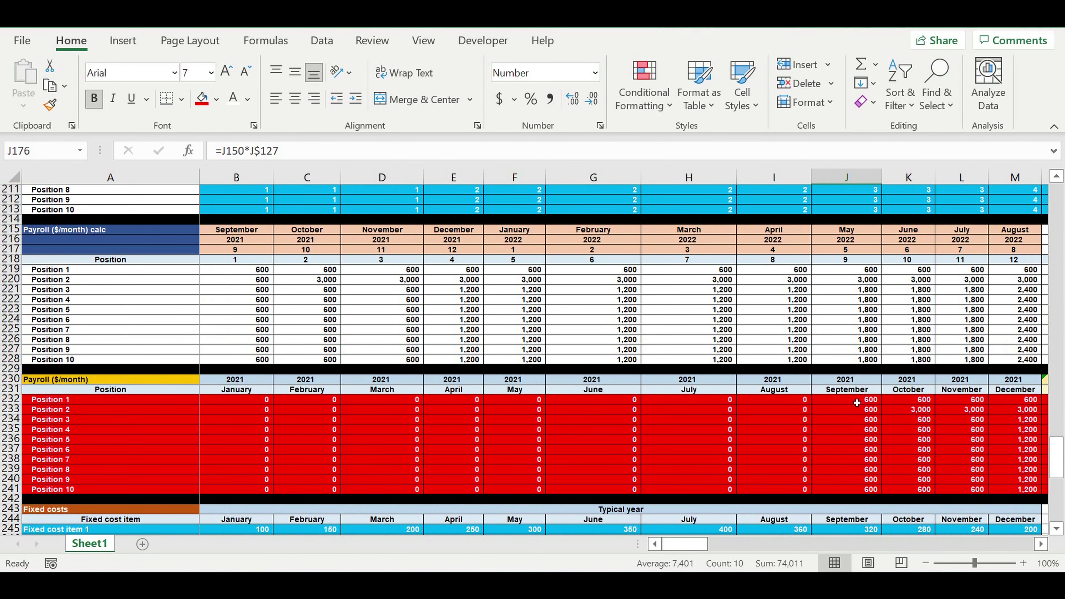
{"action": "left_click_drag", "start_coordinate": [857, 403], "coordinate": [859, 490]}
{"action": "scroll", "coordinate": [859, 490], "scroll_direction": "down", "scroll_amount": 1}
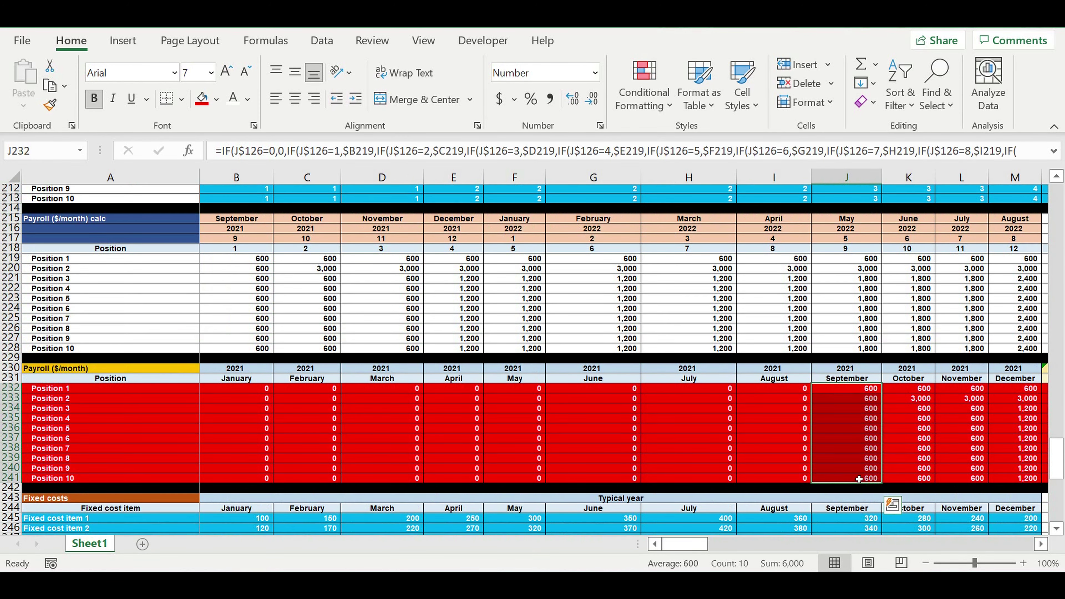
{"action": "scroll", "coordinate": [859, 480], "scroll_direction": "down", "scroll_amount": 11}
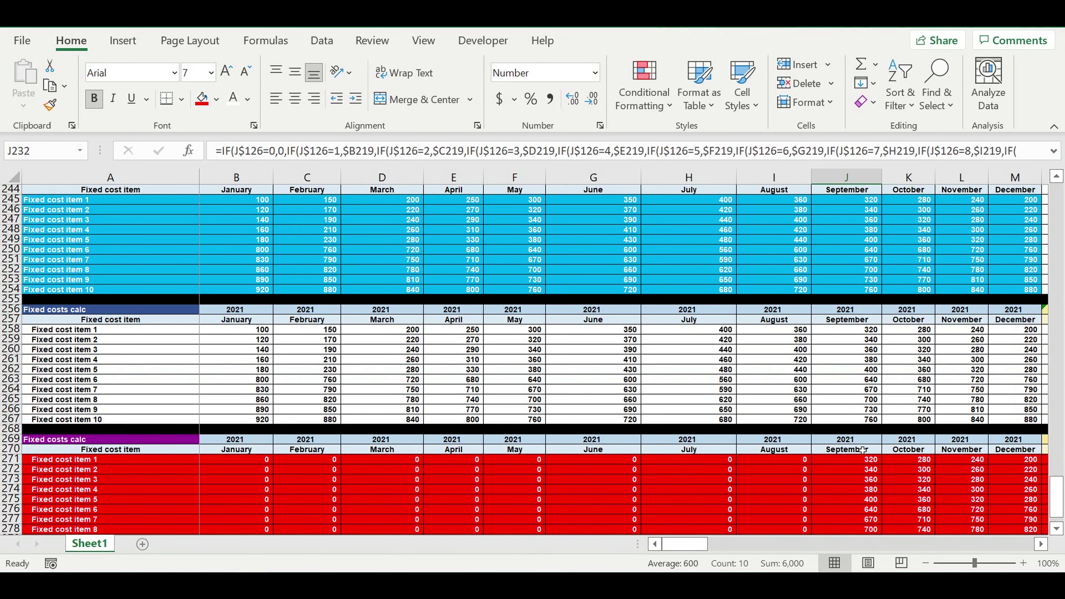
{"action": "scroll", "coordinate": [863, 450], "scroll_direction": "down", "scroll_amount": 2}
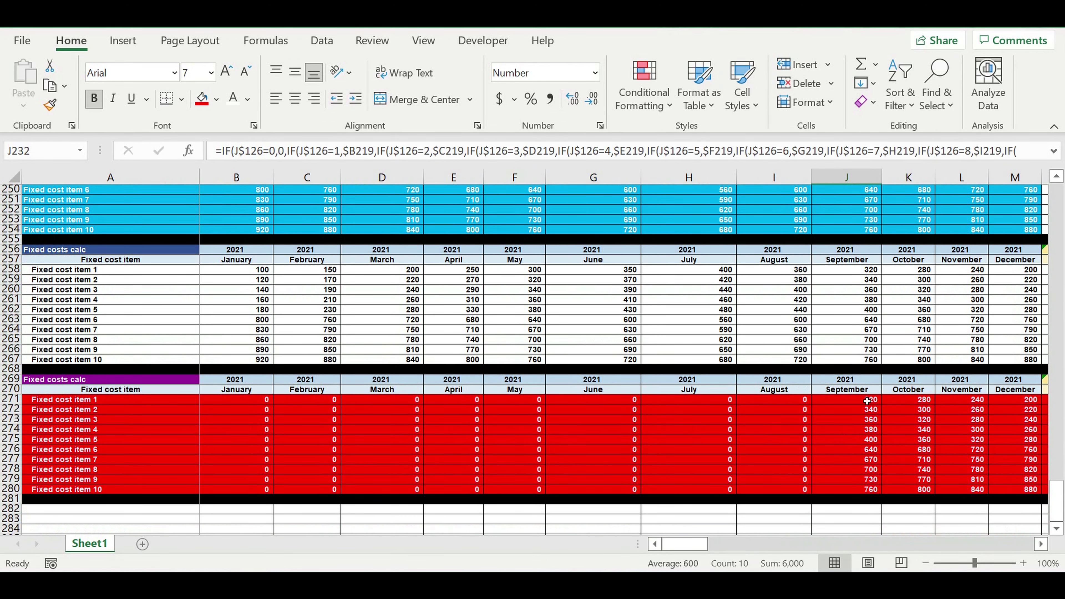
{"action": "left_click_drag", "start_coordinate": [867, 401], "coordinate": [852, 490]}
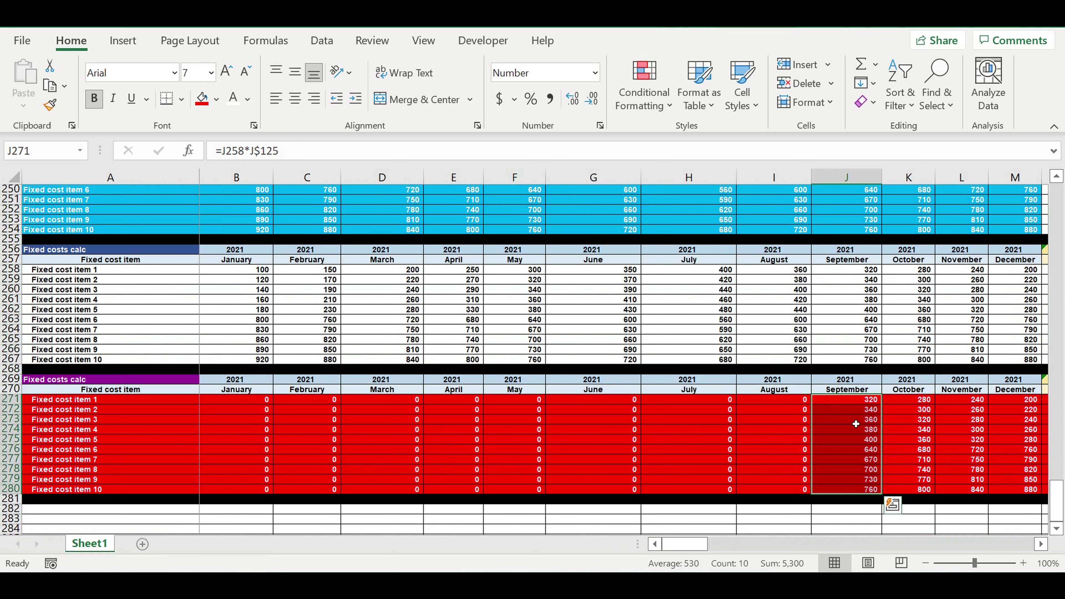
{"action": "left_click_drag", "start_coordinate": [848, 402], "coordinate": [964, 420]}
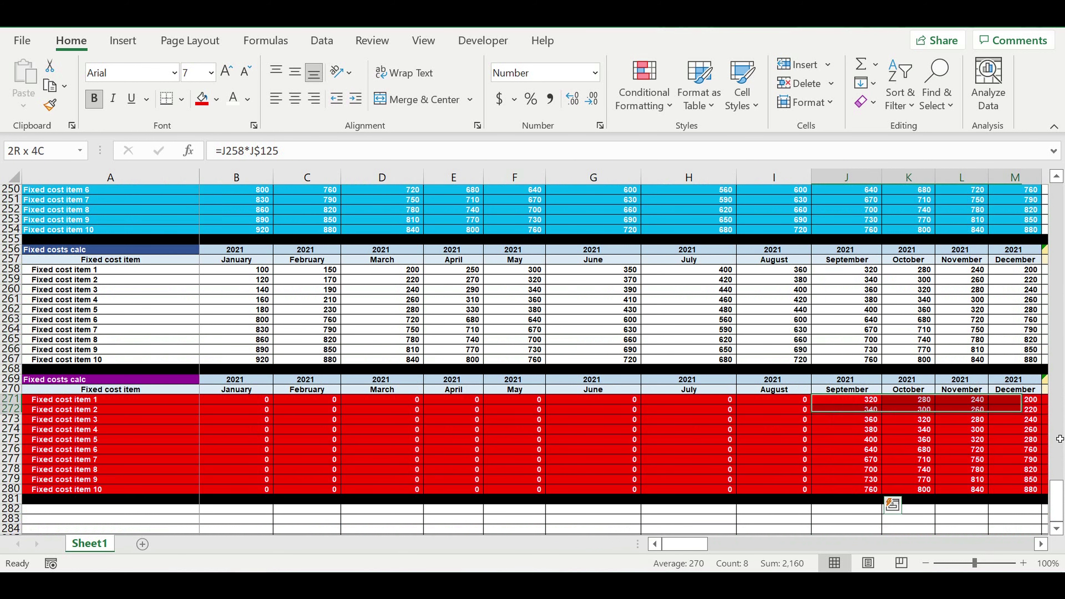
{"action": "left_click_drag", "start_coordinate": [1060, 438], "coordinate": [917, 494]}
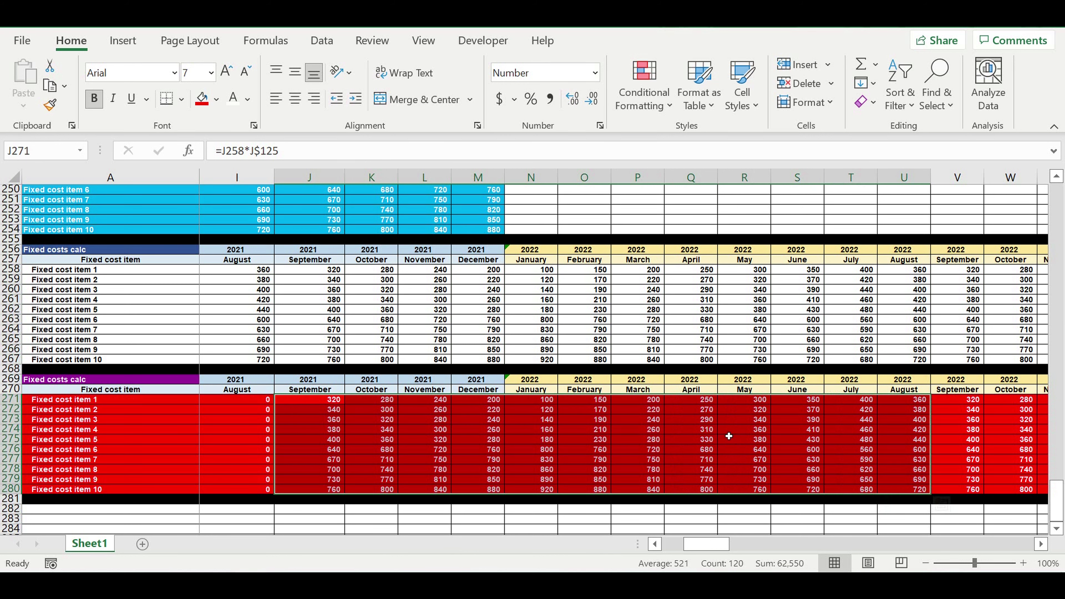
{"action": "left_click", "coordinate": [738, 430]}
{"action": "left_click", "coordinate": [540, 400]}
{"action": "left_click_drag", "start_coordinate": [541, 401], "coordinate": [876, 490]}
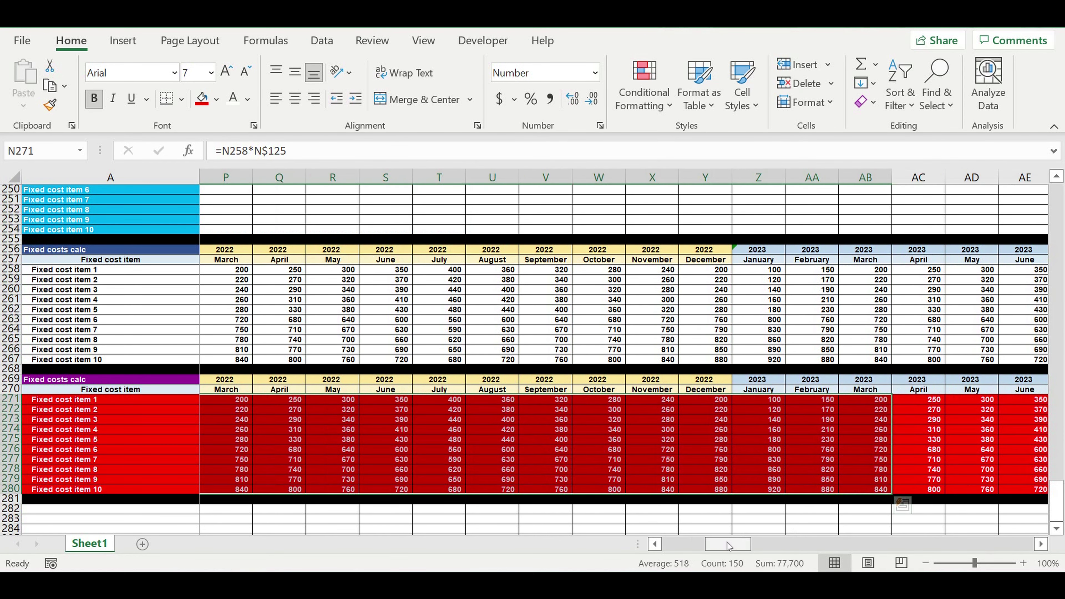
{"action": "left_click_drag", "start_coordinate": [728, 544], "coordinate": [685, 544]}
{"action": "scroll", "coordinate": [518, 360], "scroll_direction": "up", "scroll_amount": 3}
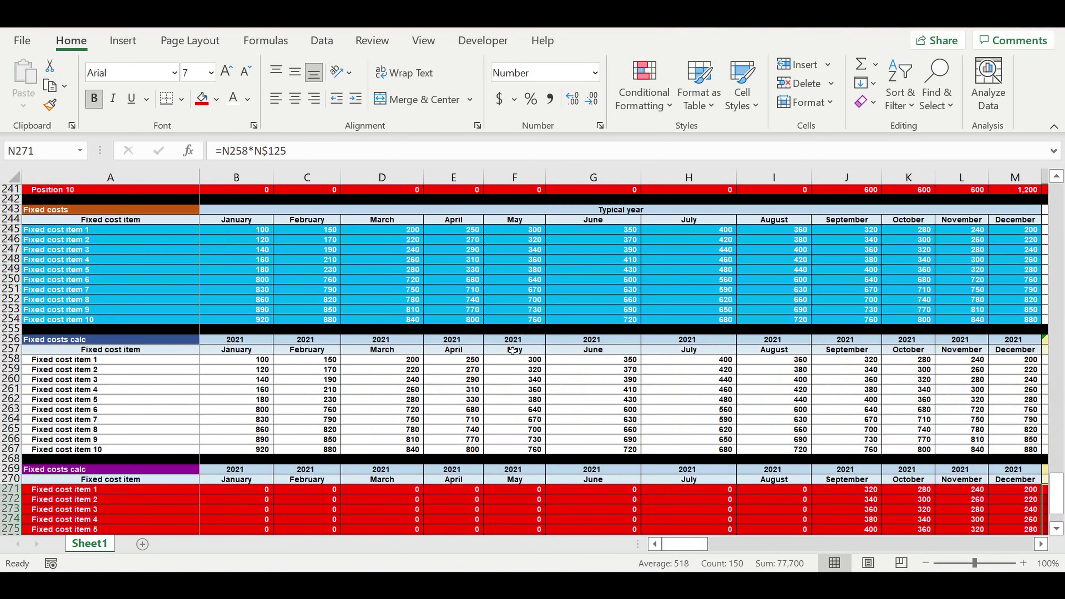
{"action": "left_click_drag", "start_coordinate": [256, 230], "coordinate": [856, 320]}
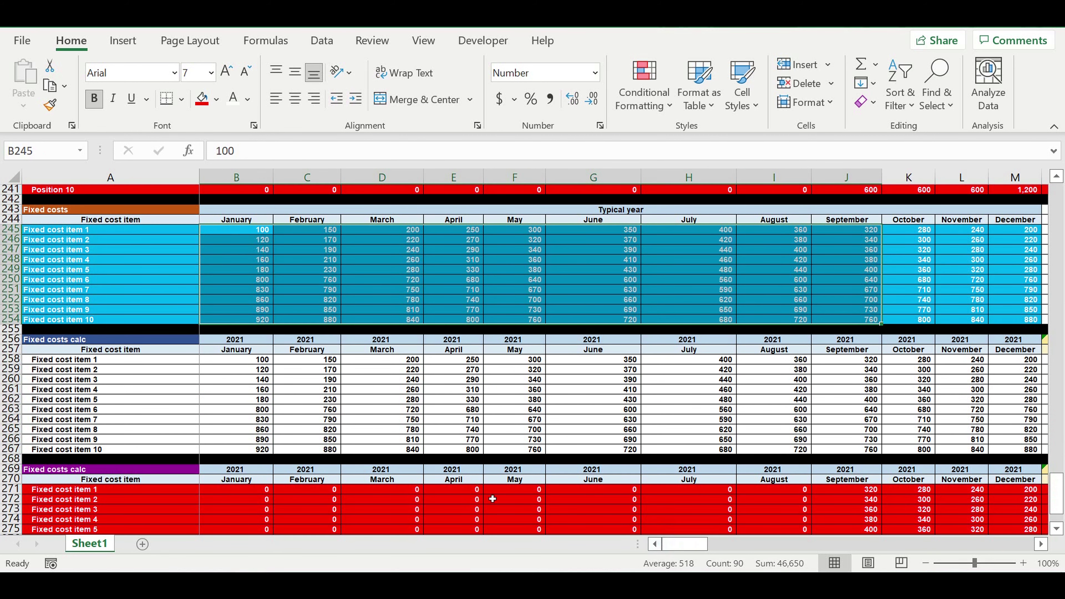
{"action": "left_click", "coordinate": [314, 430]}
{"action": "scroll", "coordinate": [314, 430], "scroll_direction": "down", "scroll_amount": 5}
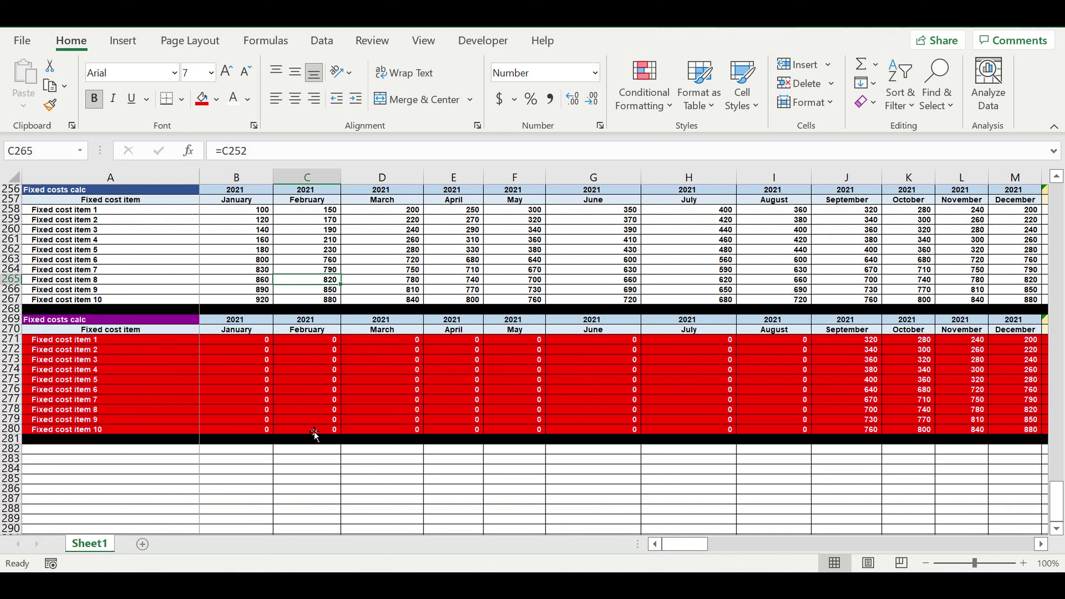
{"action": "left_click", "coordinate": [221, 482]}
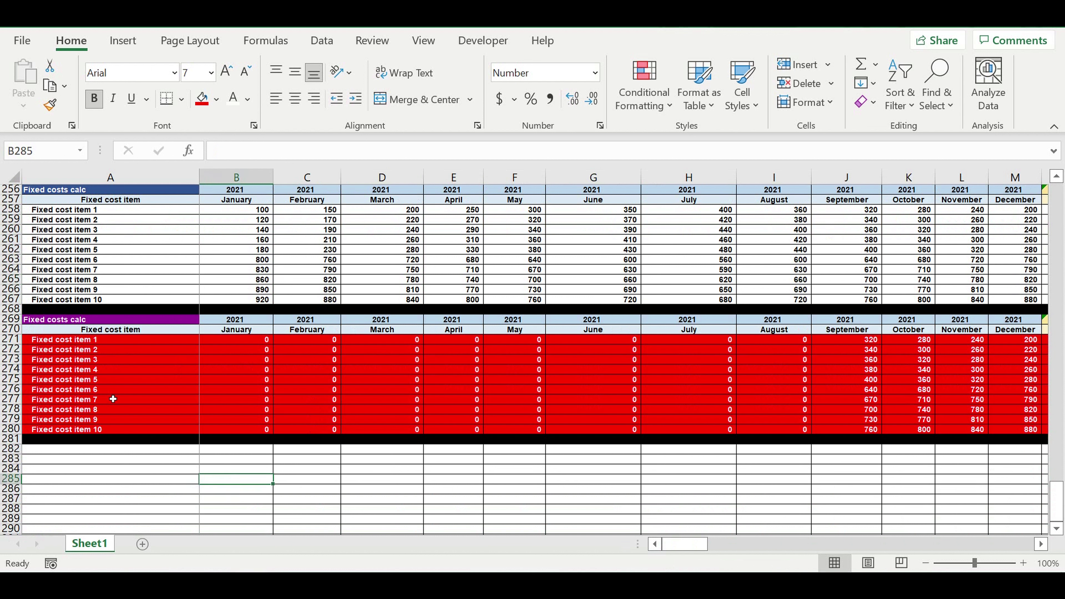
{"action": "left_click", "coordinate": [109, 390]}
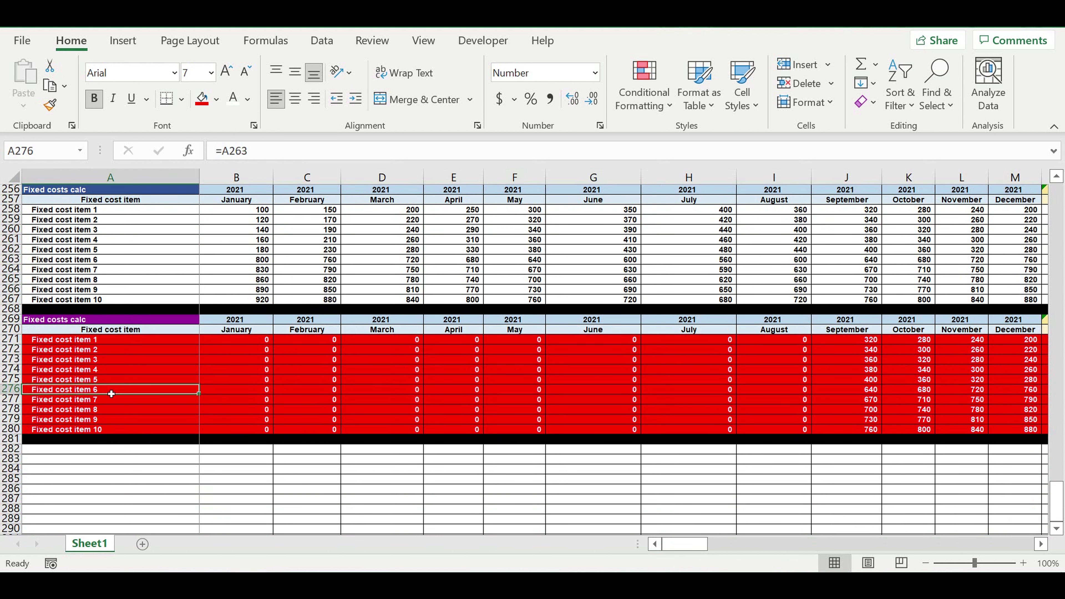